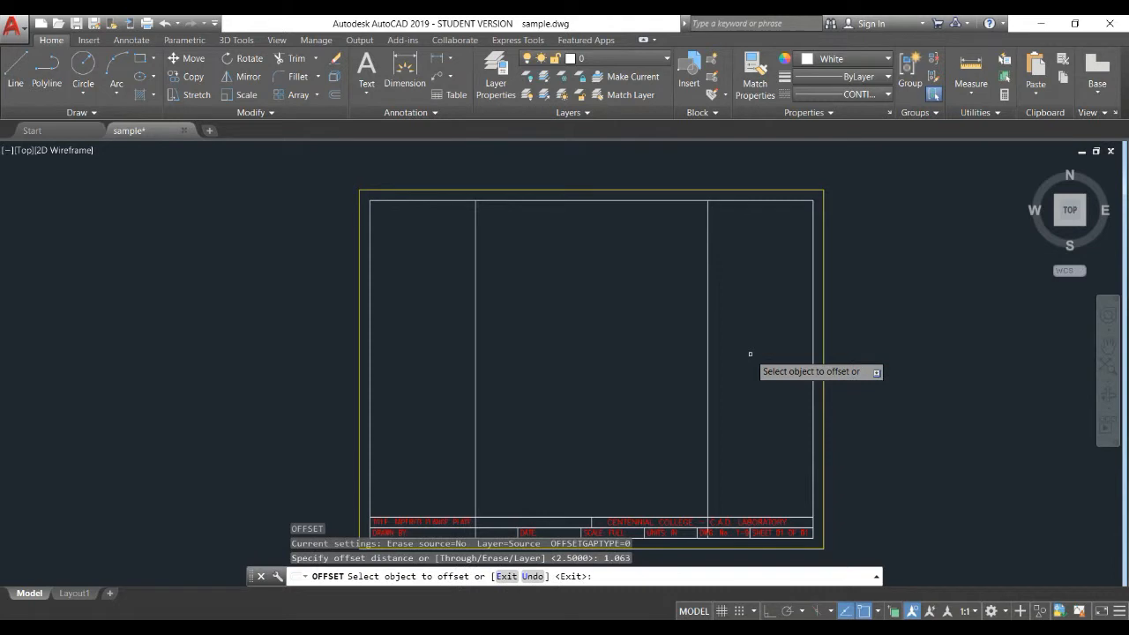
Step: Offset the inner border's upper line downward and the title block's upper line upward, both by 1.063
{"action": "left_click", "coordinate": [623, 201]}
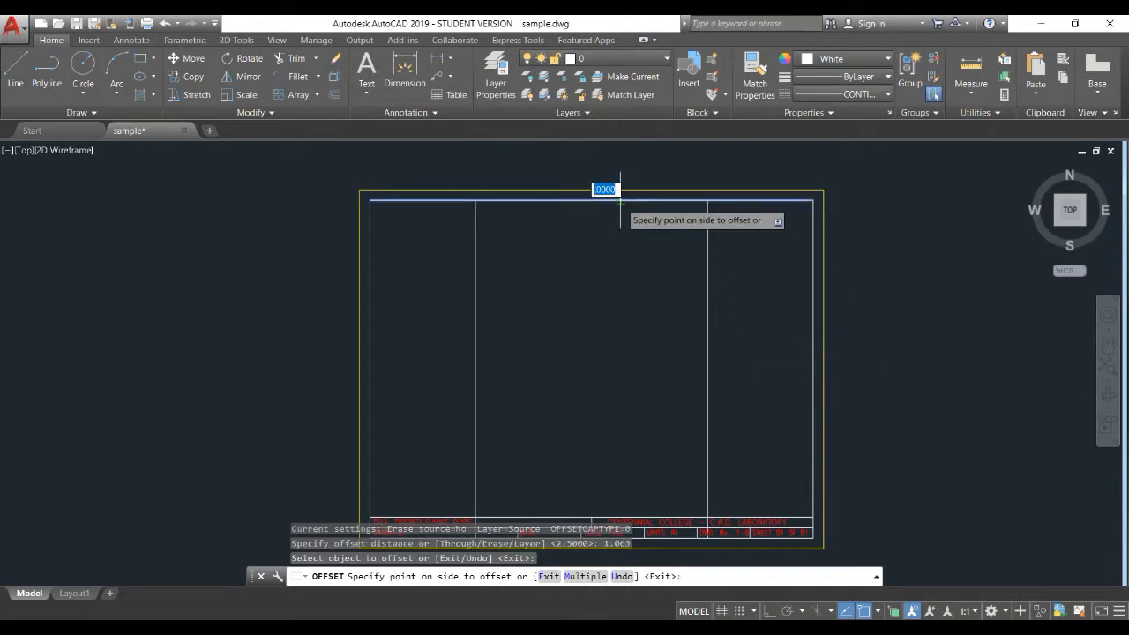
{"action": "left_click", "coordinate": [625, 244]}
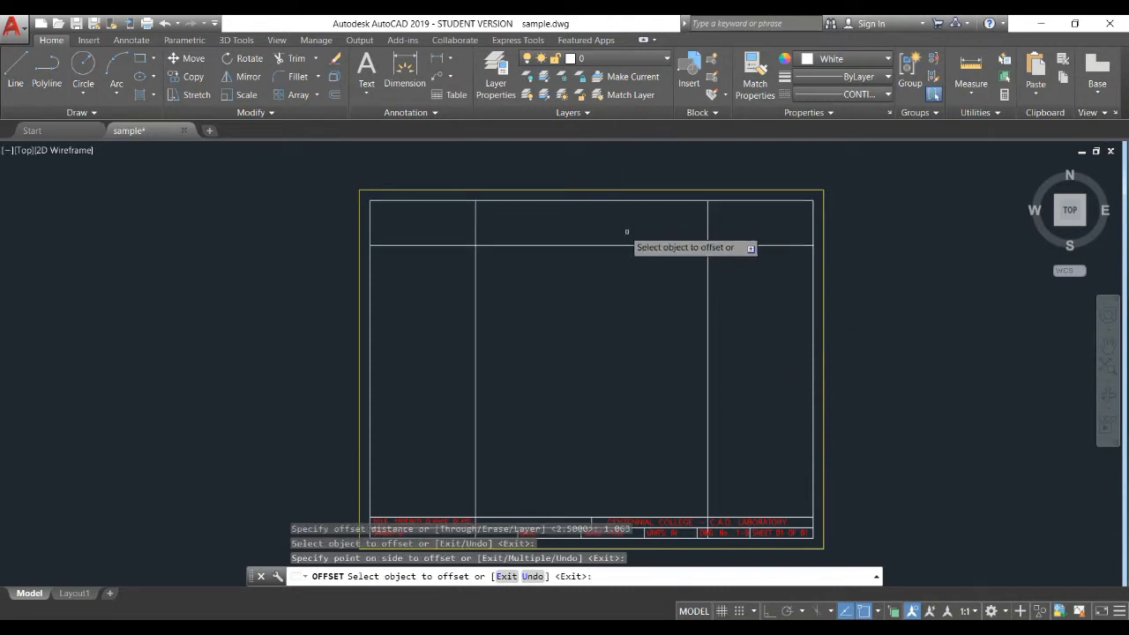
{"action": "left_click", "coordinate": [565, 518]}
{"action": "left_click", "coordinate": [577, 474]}
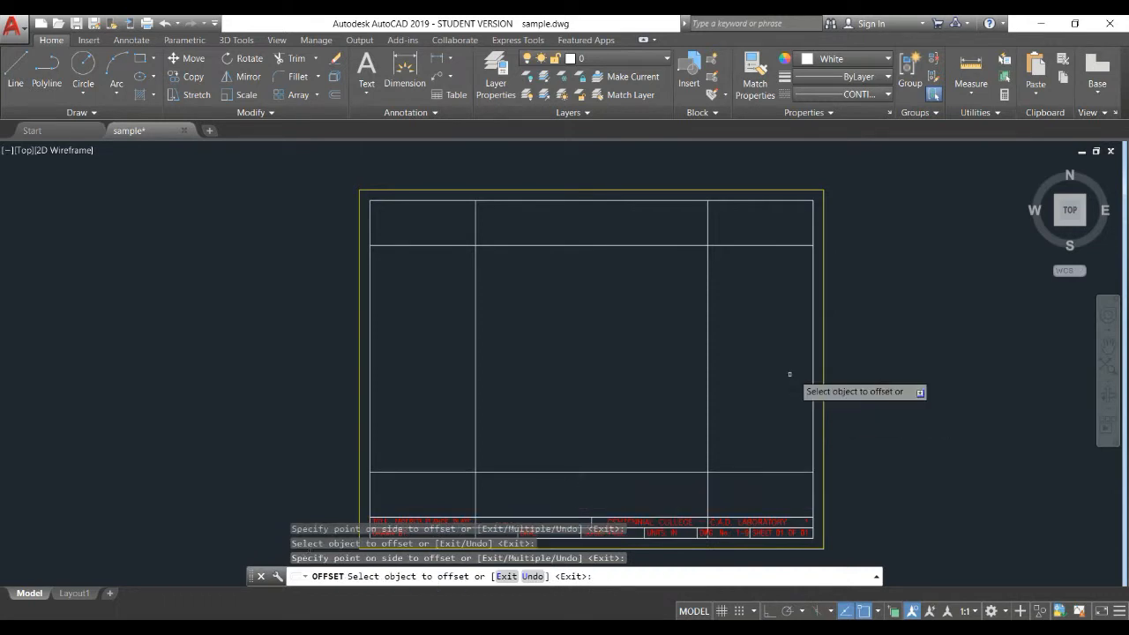
{"action": "key", "text": "Escape"}
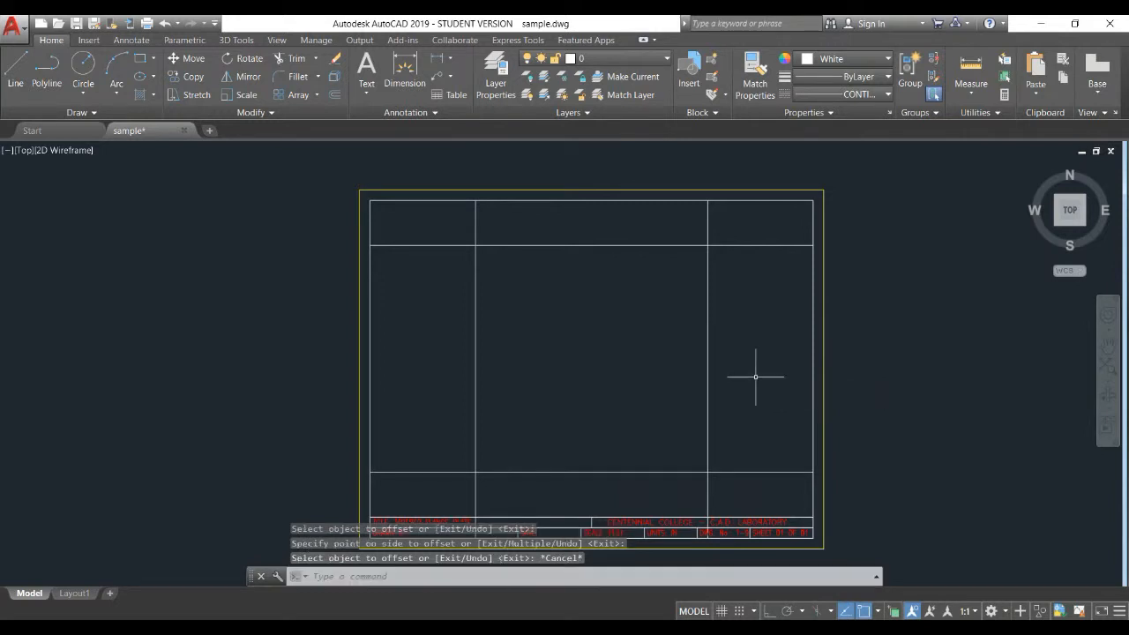
Step: Offset the upper horizontal construction line downward and the right vertical construction line inward to the left, both by .875
{"action": "type", "text": "o"}
{"action": "key", "text": "Return"}
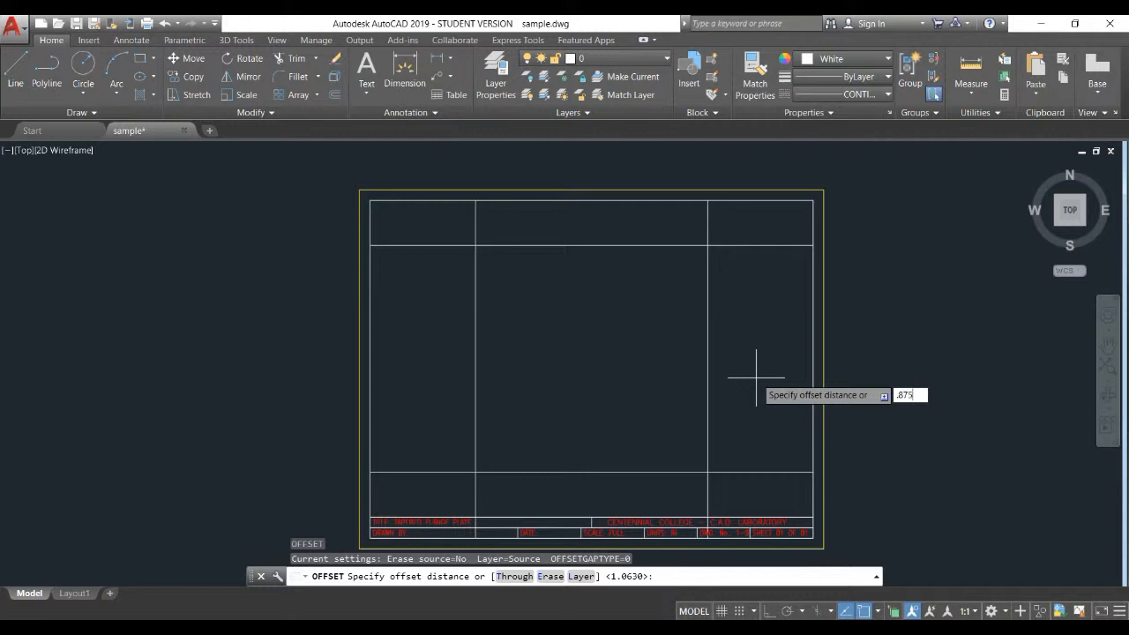
{"action": "key", "text": "Return"}
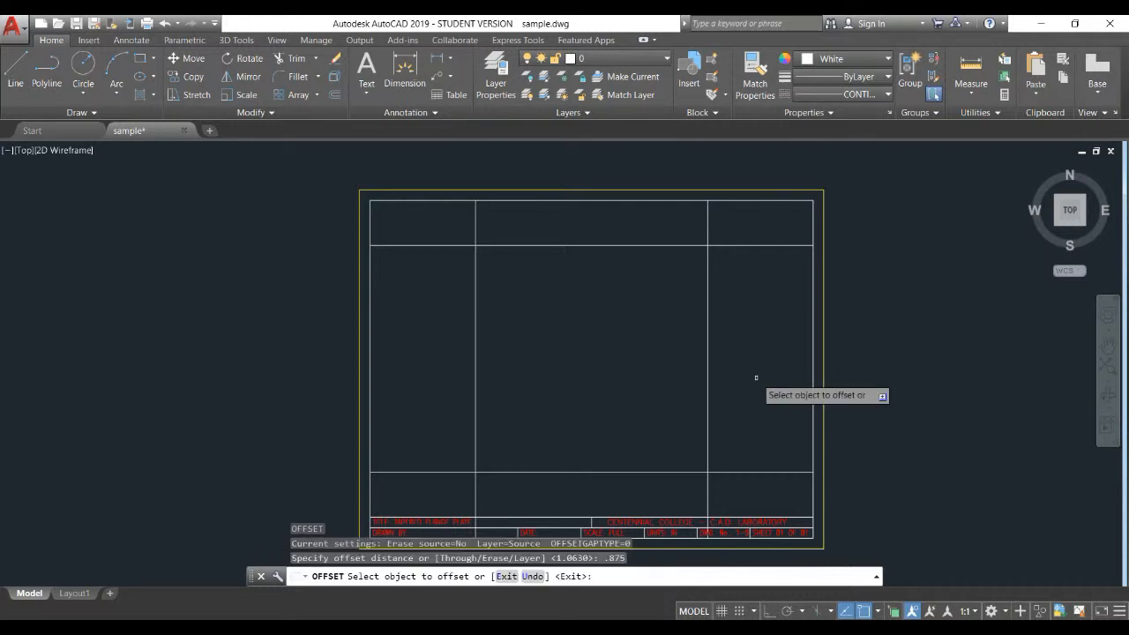
{"action": "left_click", "coordinate": [651, 245]}
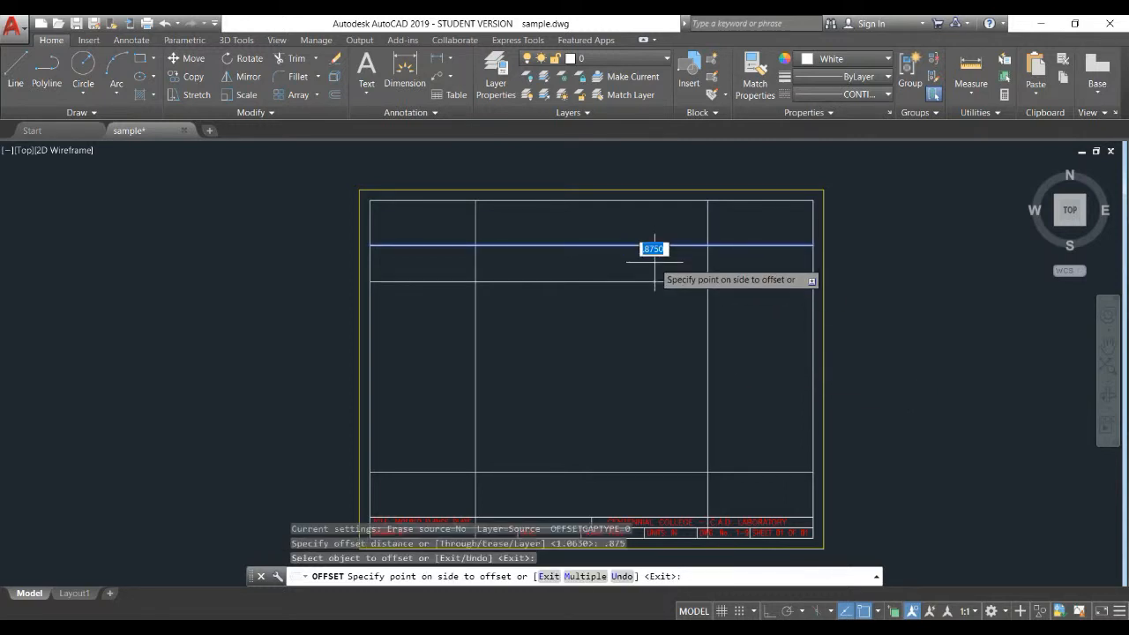
{"action": "left_click", "coordinate": [654, 262]}
{"action": "left_click", "coordinate": [707, 269]}
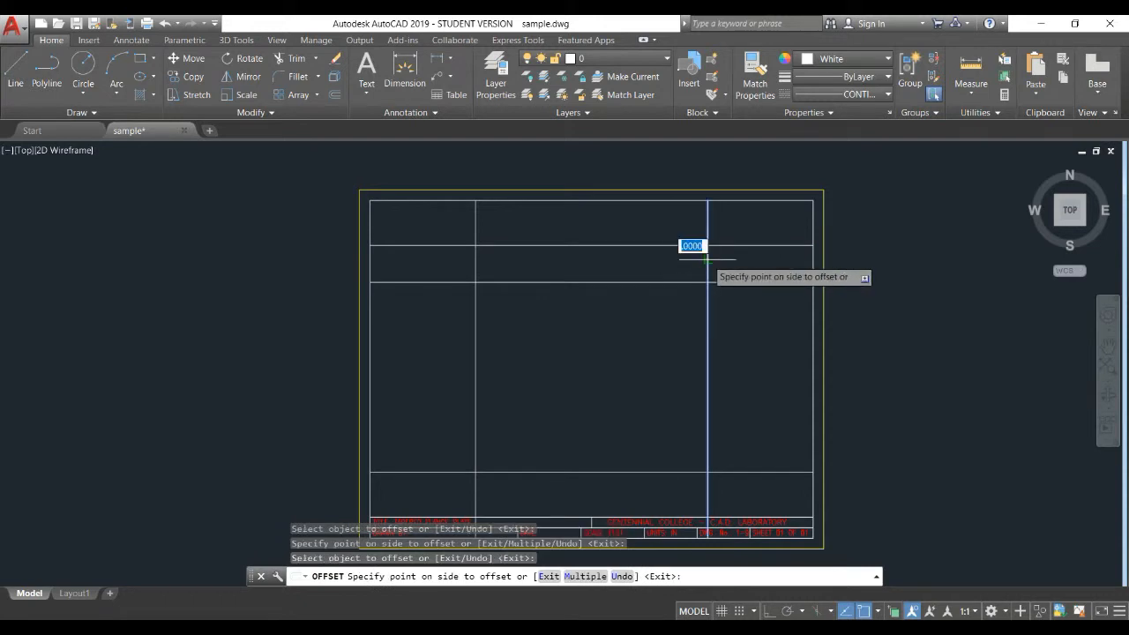
{"action": "left_click", "coordinate": [682, 262]}
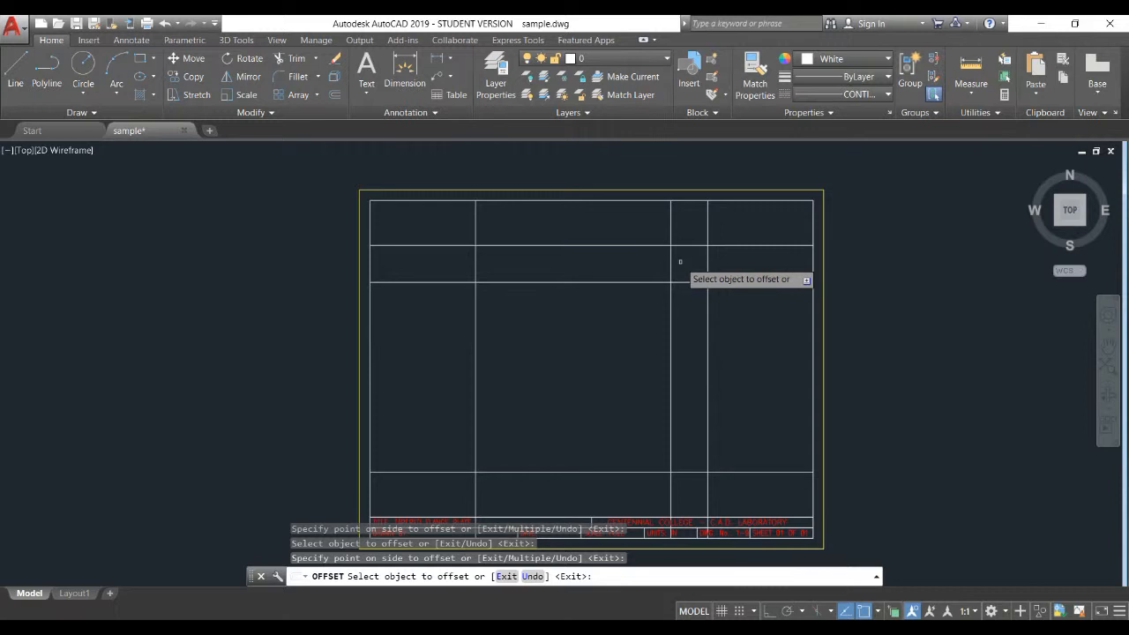
{"action": "key", "text": "Escape"}
Step: Offset the left vertical construction line 1.250 to the right
{"action": "type", "text": "o"}
{"action": "key", "text": "Return"}
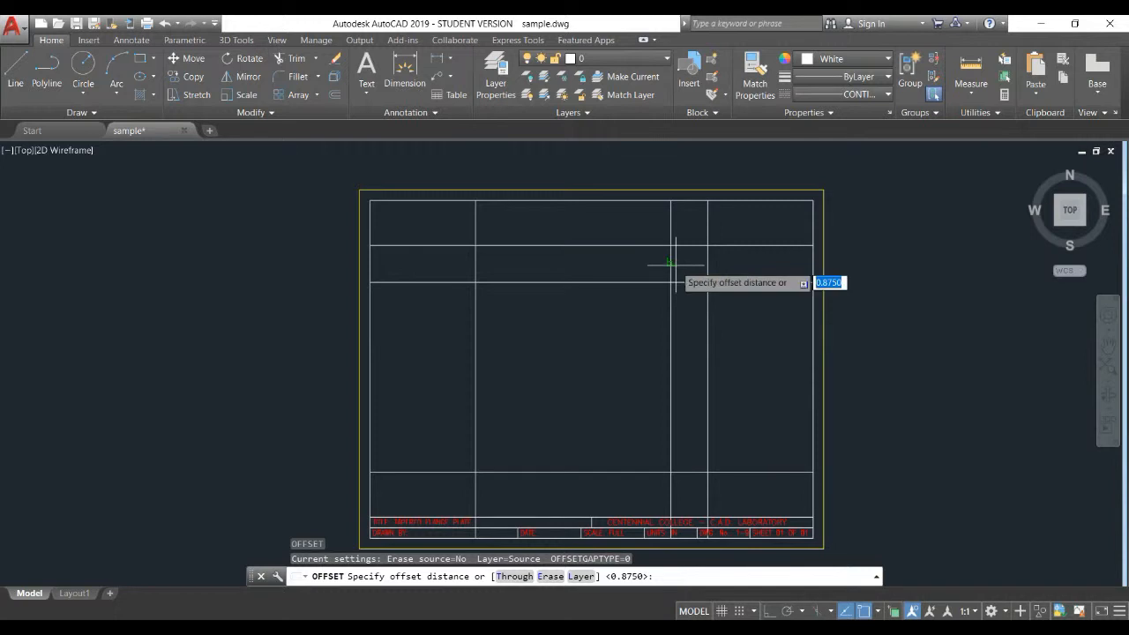
{"action": "type", "text": "1.25"}
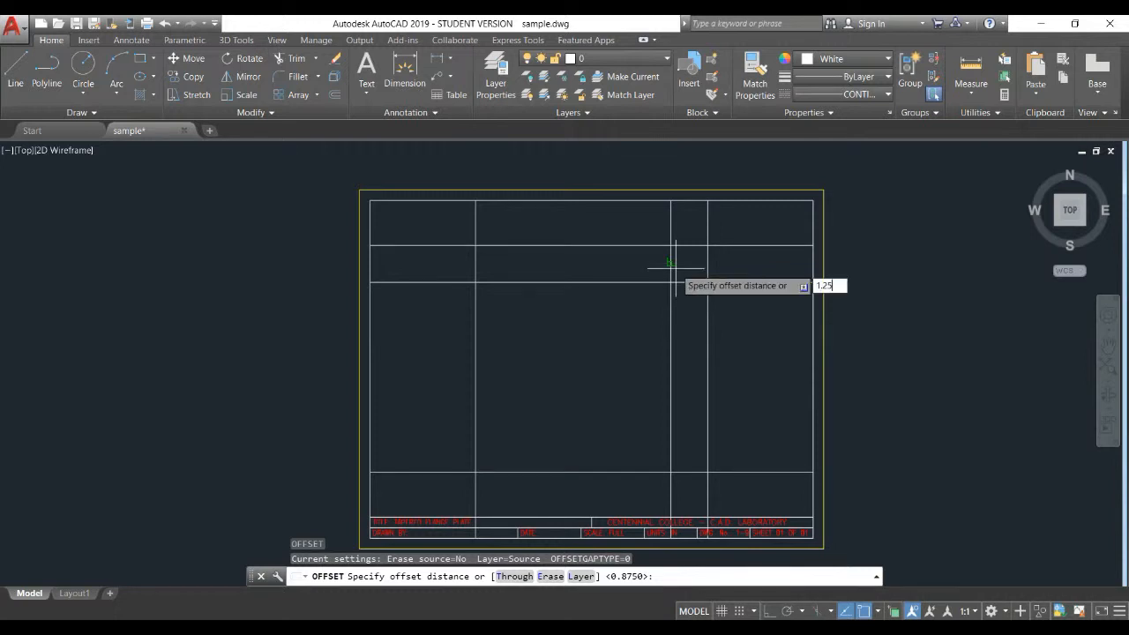
{"action": "type", "text": "0"}
{"action": "key", "text": "Return"}
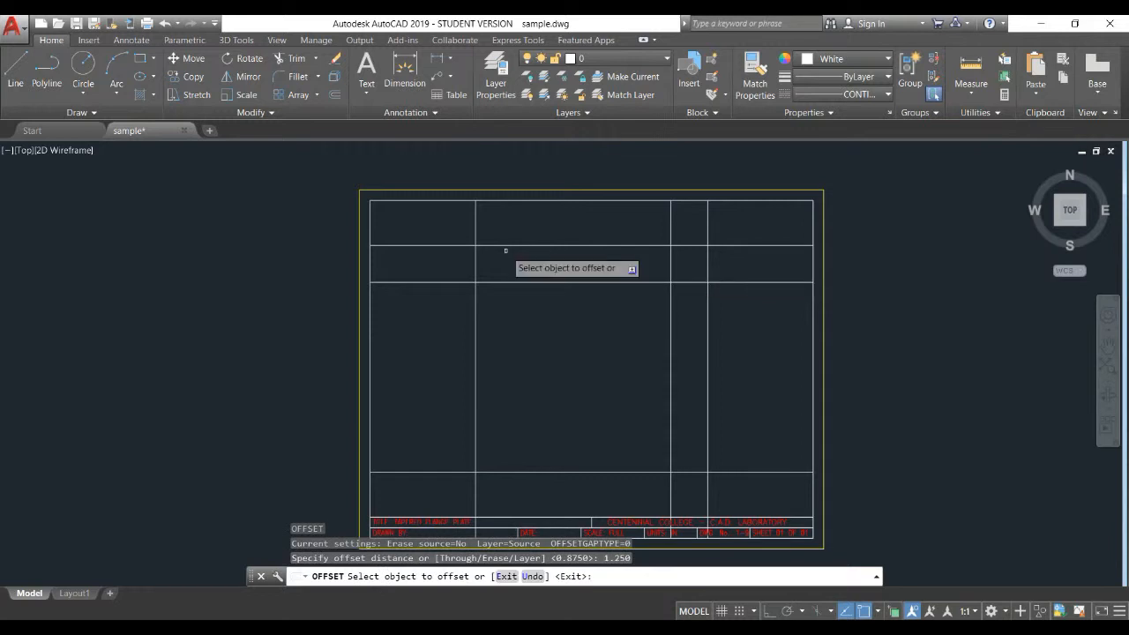
{"action": "left_click", "coordinate": [476, 326]}
{"action": "left_click", "coordinate": [516, 322]}
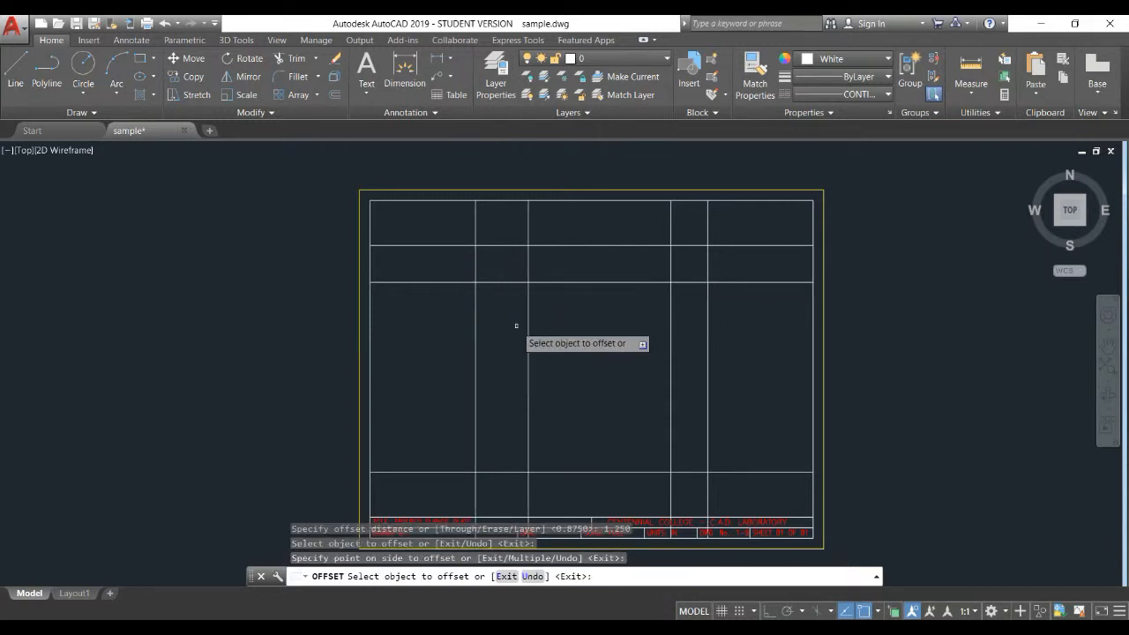
{"action": "key", "text": "Escape"}
Step: Trim the four vertical construction lines above the upper horizontal line, using all objects as cutting edges
{"action": "type", "text": "t"}
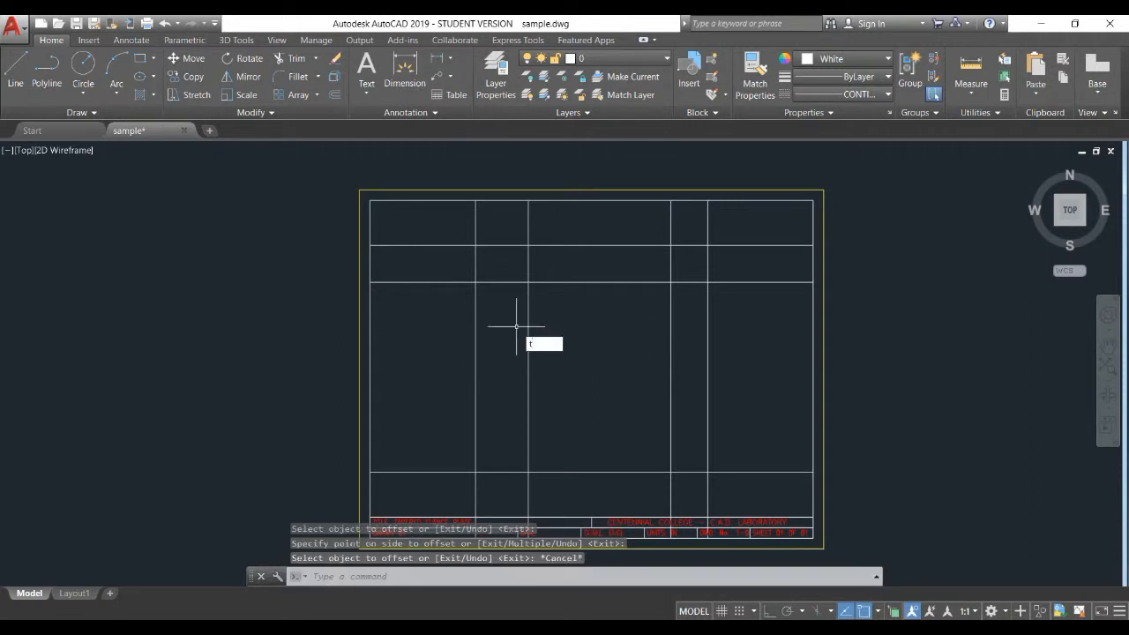
{"action": "type", "text": "rim"}
{"action": "key", "text": "Return"}
{"action": "key", "text": "Return"}
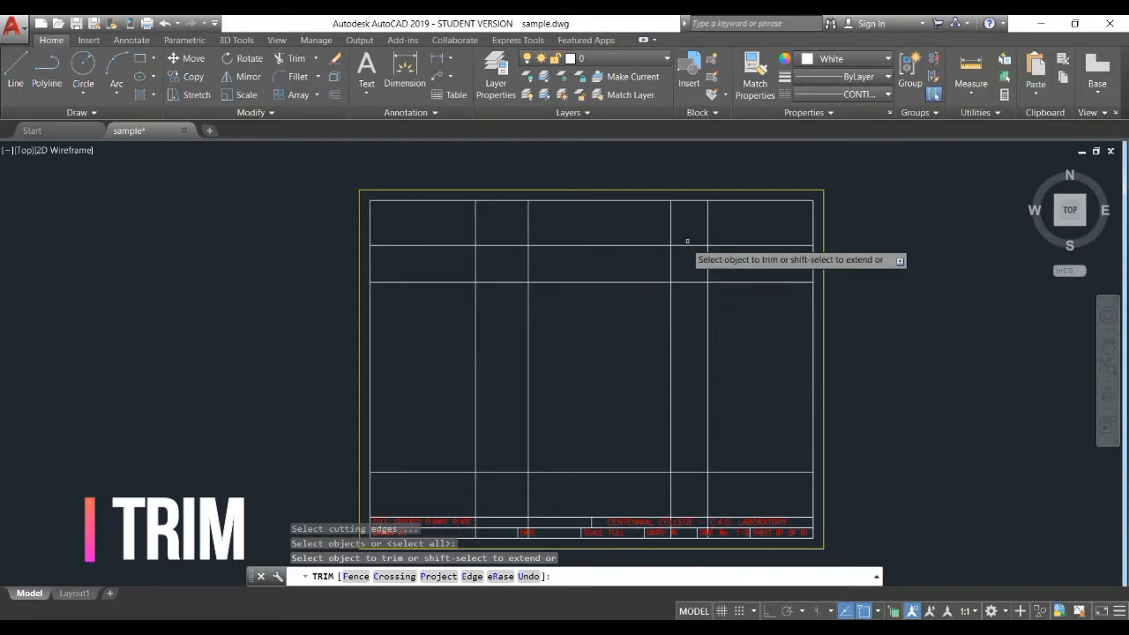
{"action": "left_click", "coordinate": [733, 231]}
{"action": "left_click", "coordinate": [453, 219]}
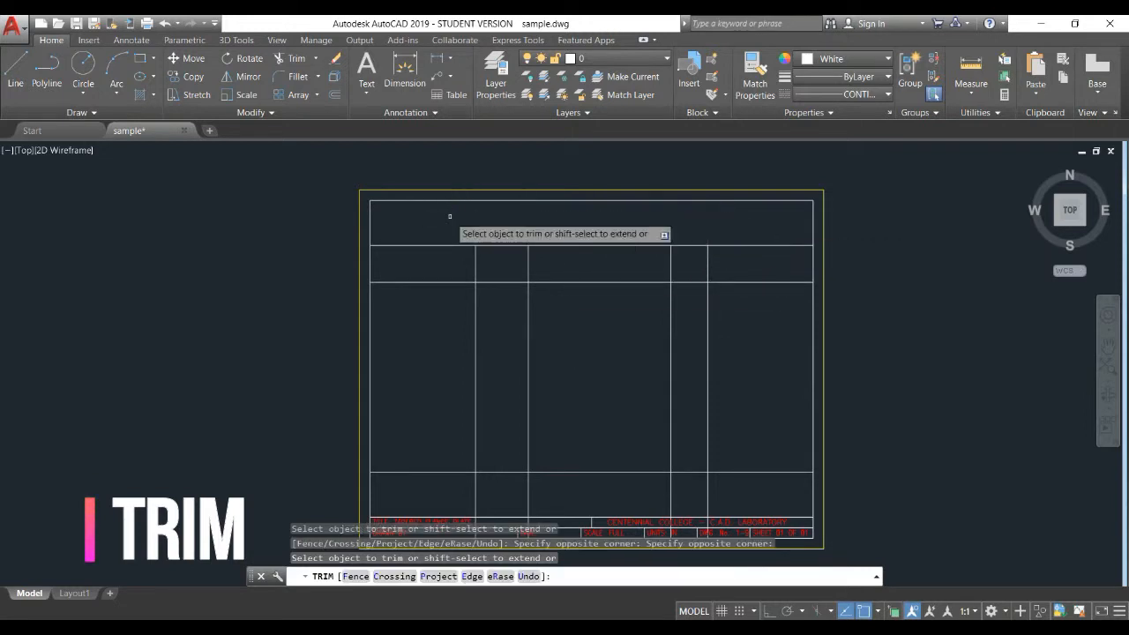
Step: Trim the two upper horizontal lines outside and between the two views, and remove the second line inside the left view
{"action": "left_click", "coordinate": [453, 314]}
{"action": "left_click", "coordinate": [412, 221]}
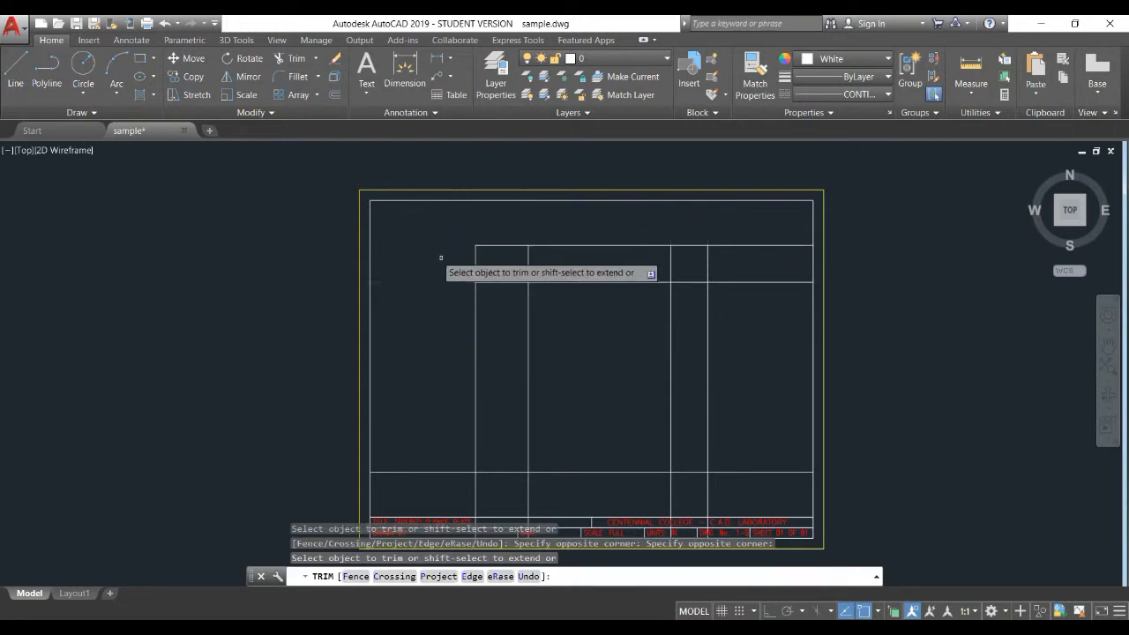
{"action": "left_click", "coordinate": [516, 288]}
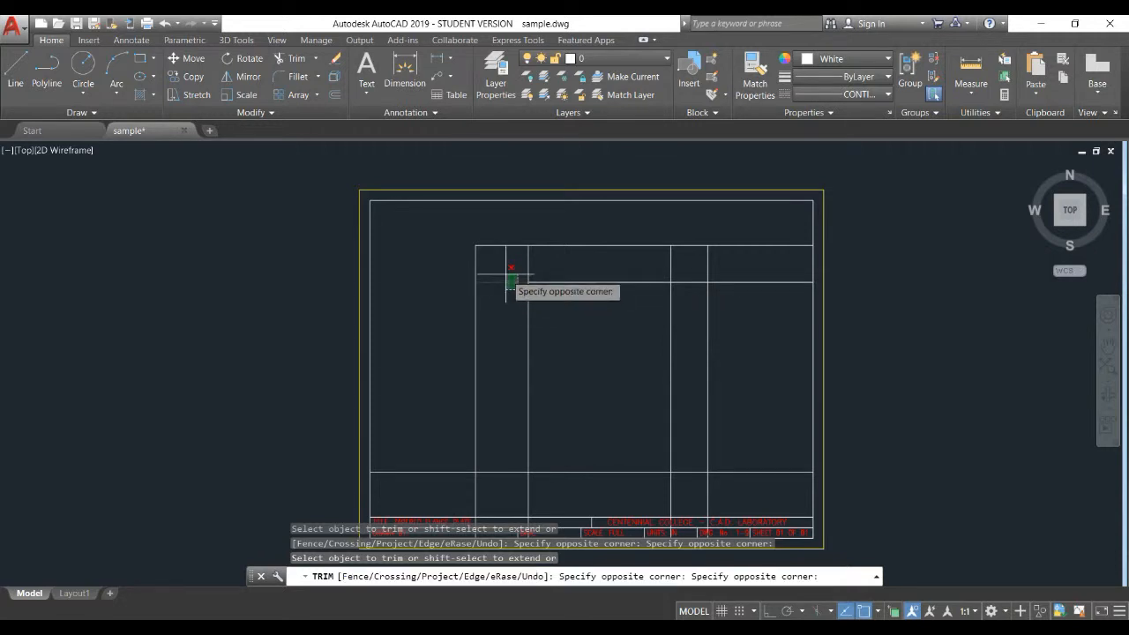
{"action": "left_click", "coordinate": [505, 275]}
{"action": "left_click", "coordinate": [628, 309]}
{"action": "left_click", "coordinate": [540, 212]}
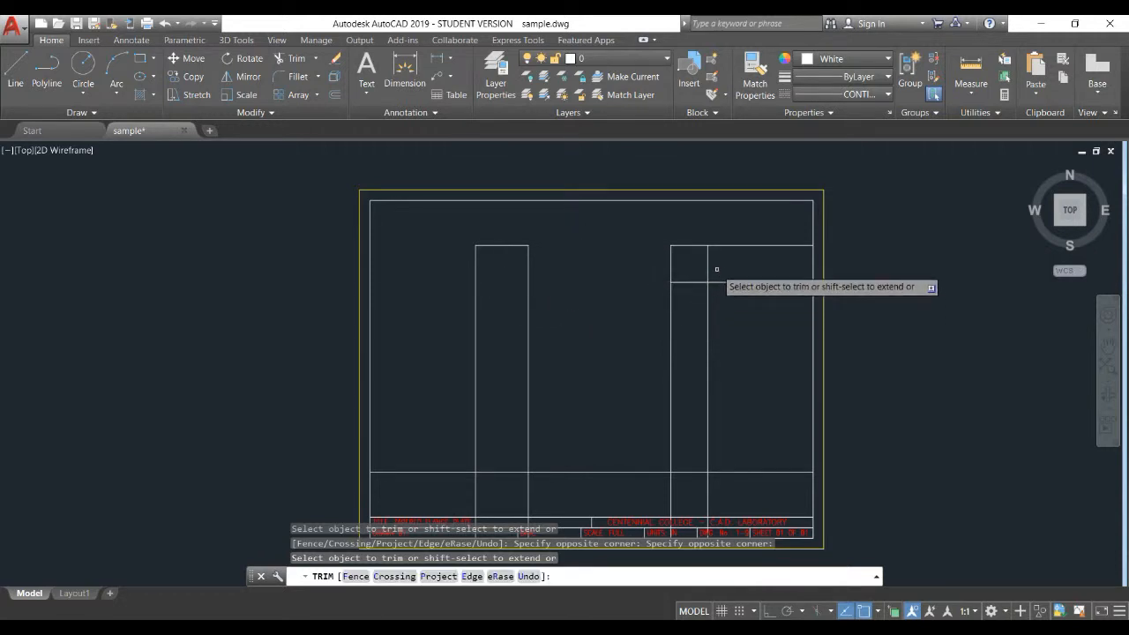
{"action": "left_click", "coordinate": [791, 309]}
{"action": "left_click", "coordinate": [739, 242]}
Step: Trim the four vertical lines between the lower horizontal construction line and the title block
{"action": "middle_click_drag", "start_coordinate": [626, 429], "coordinate": [631, 332]}
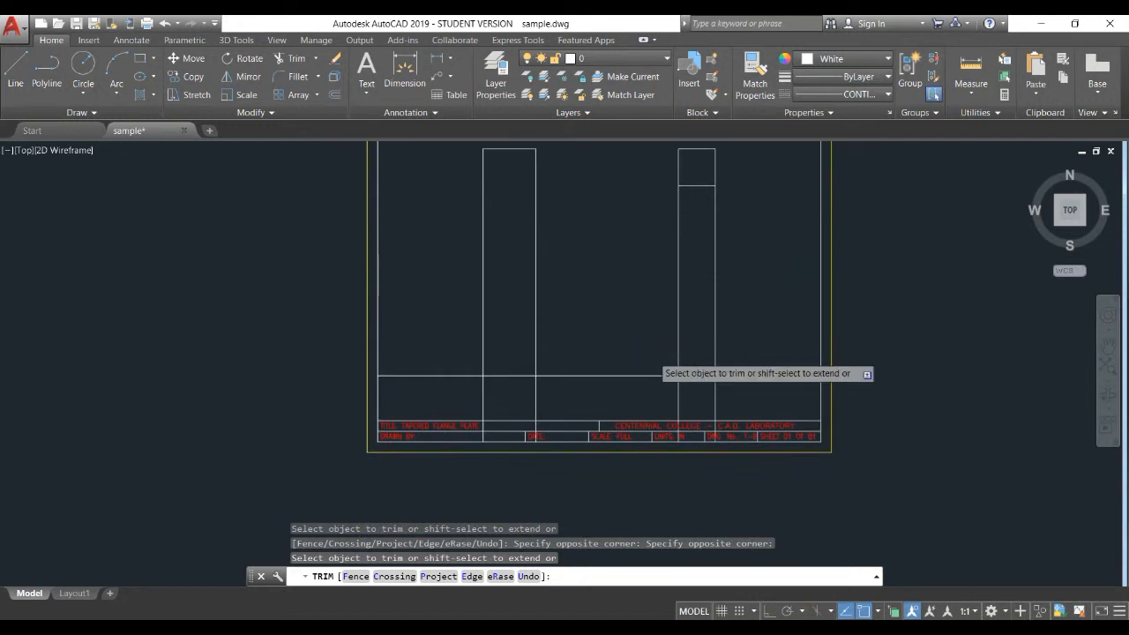
{"action": "left_click", "coordinate": [743, 402]}
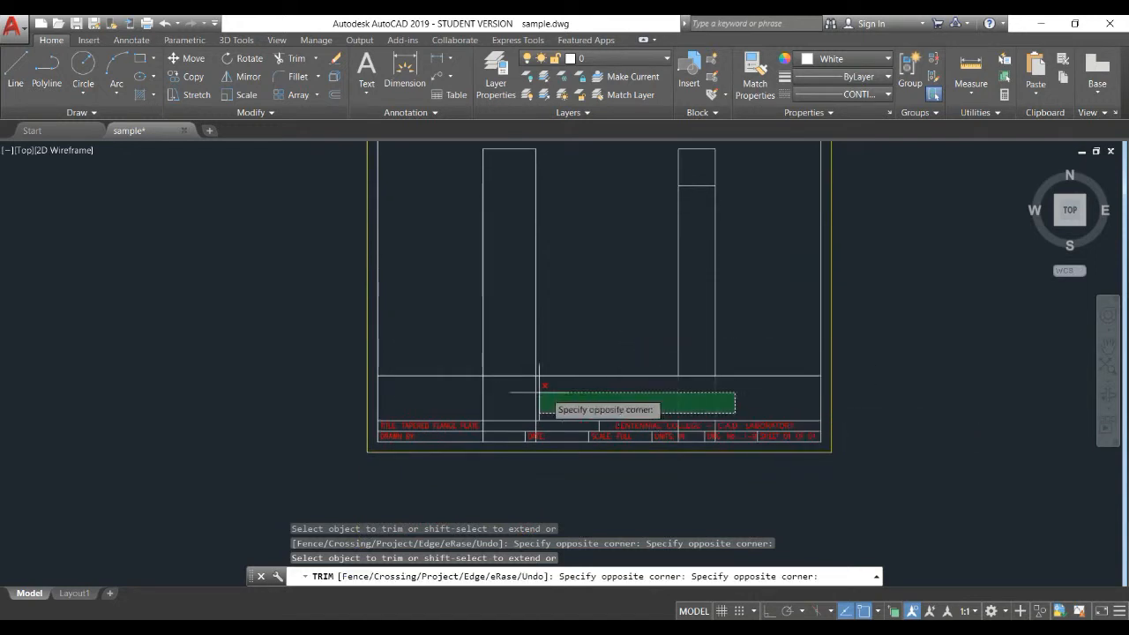
{"action": "left_click", "coordinate": [434, 409]}
Step: Trim the lower horizontal line outside and between the two rectangular views, and end the Trim command
{"action": "left_click", "coordinate": [439, 388]}
{"action": "left_click", "coordinate": [433, 358]}
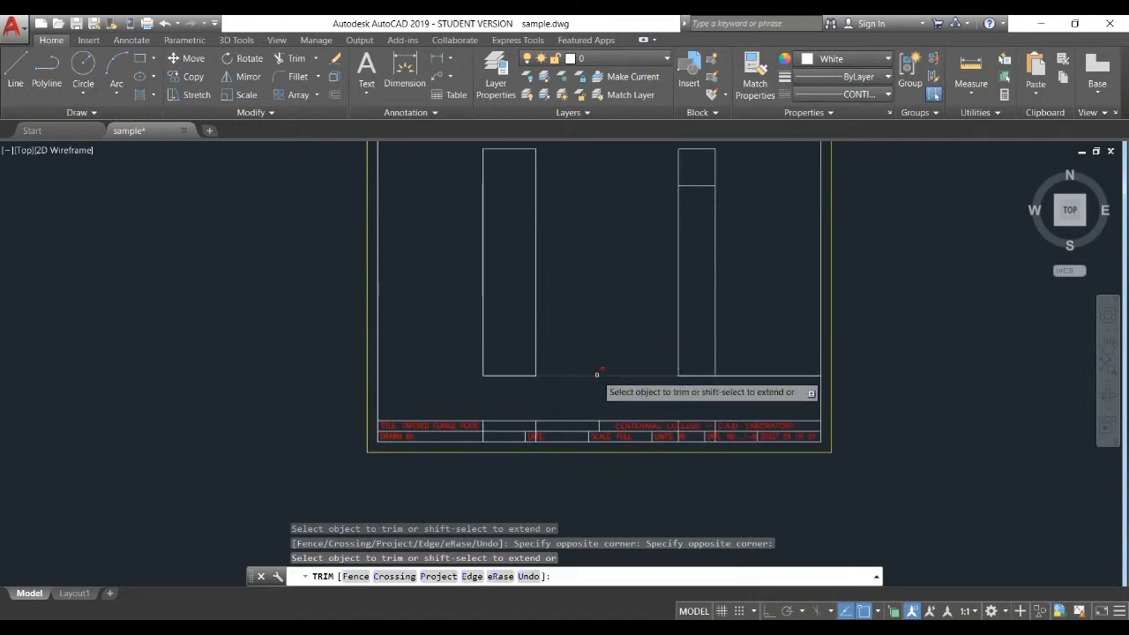
{"action": "left_click", "coordinate": [631, 391]}
{"action": "left_click", "coordinate": [610, 365]}
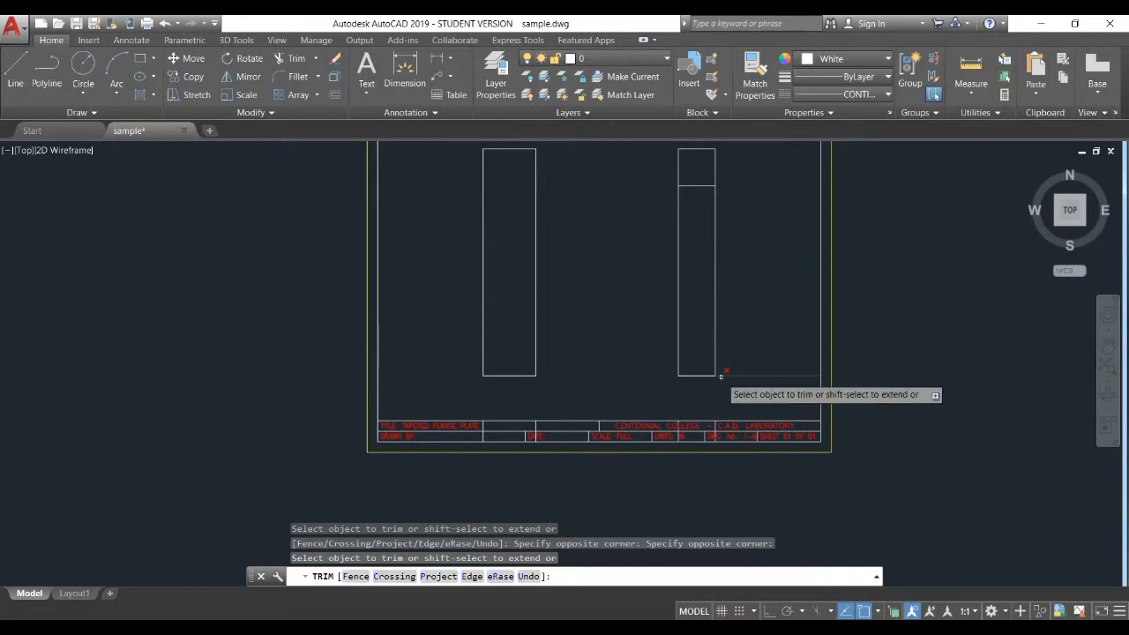
{"action": "left_click", "coordinate": [797, 389]}
{"action": "left_click", "coordinate": [776, 358]}
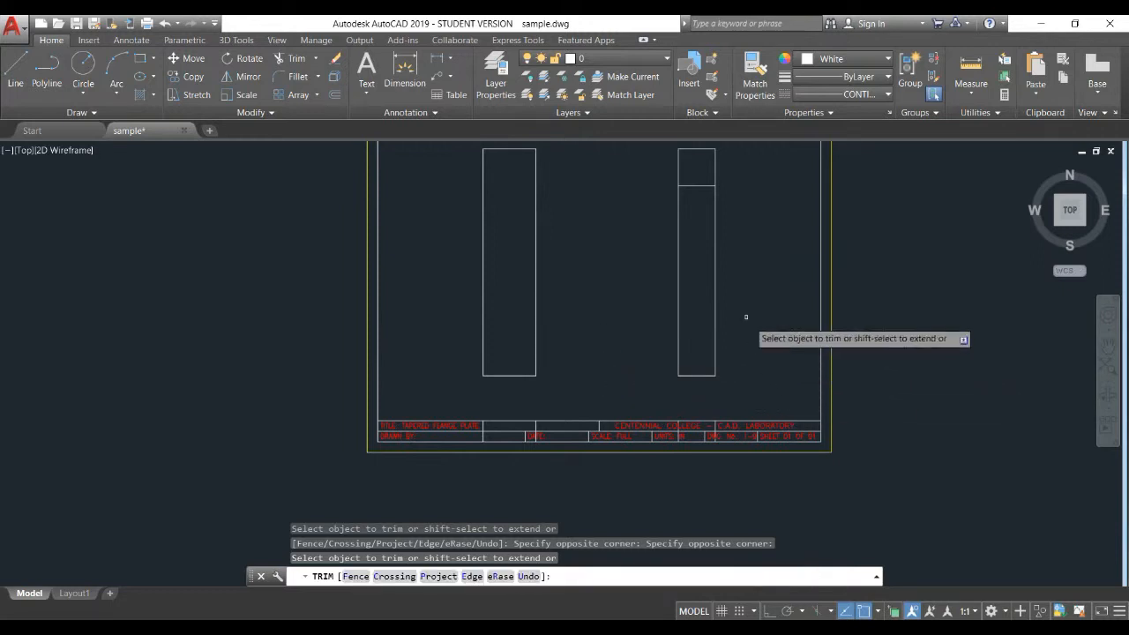
{"action": "middle_click_drag", "start_coordinate": [738, 252], "coordinate": [739, 341]}
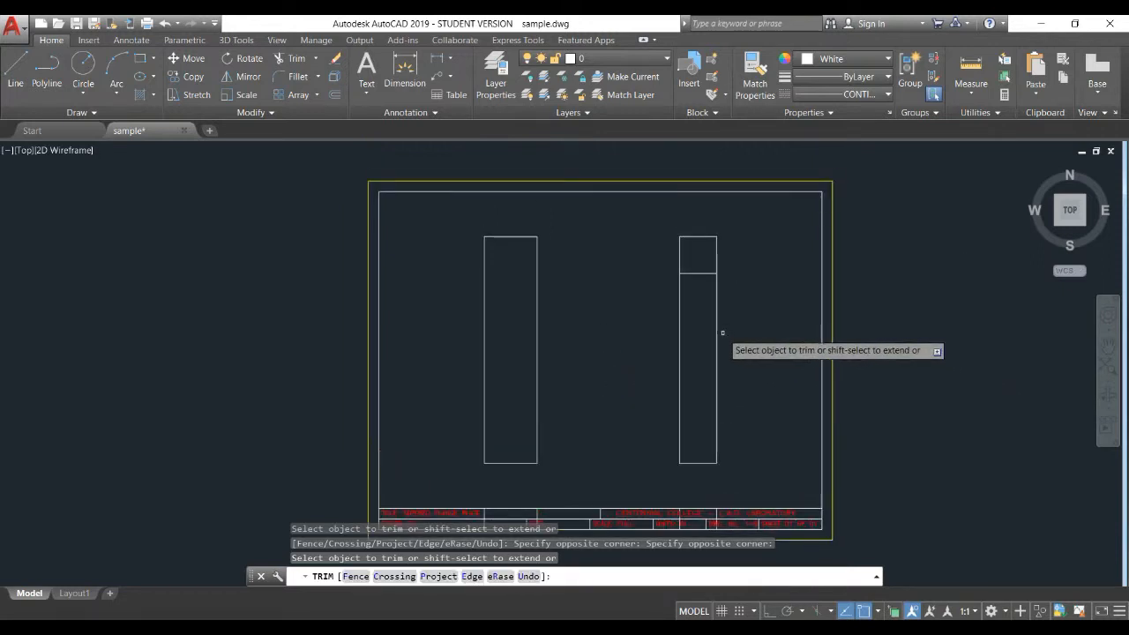
{"action": "key", "text": "Escape"}
{"action": "key", "text": "Escape"}
Step: Erase the four leftover vertical line segments crossing the title block
{"action": "middle_click_drag", "start_coordinate": [602, 438], "coordinate": [594, 342]}
{"action": "scroll", "coordinate": [519, 416], "scroll_direction": "up", "scroll_amount": 5}
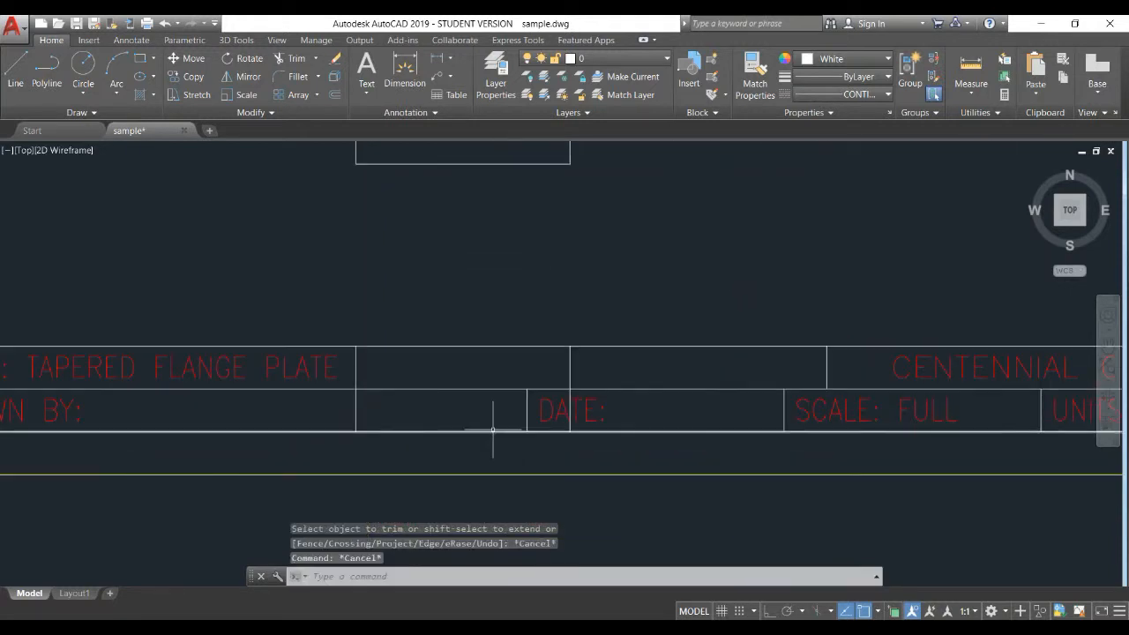
{"action": "scroll", "coordinate": [391, 379], "scroll_direction": "down", "scroll_amount": 2}
{"action": "left_click", "coordinate": [368, 379]}
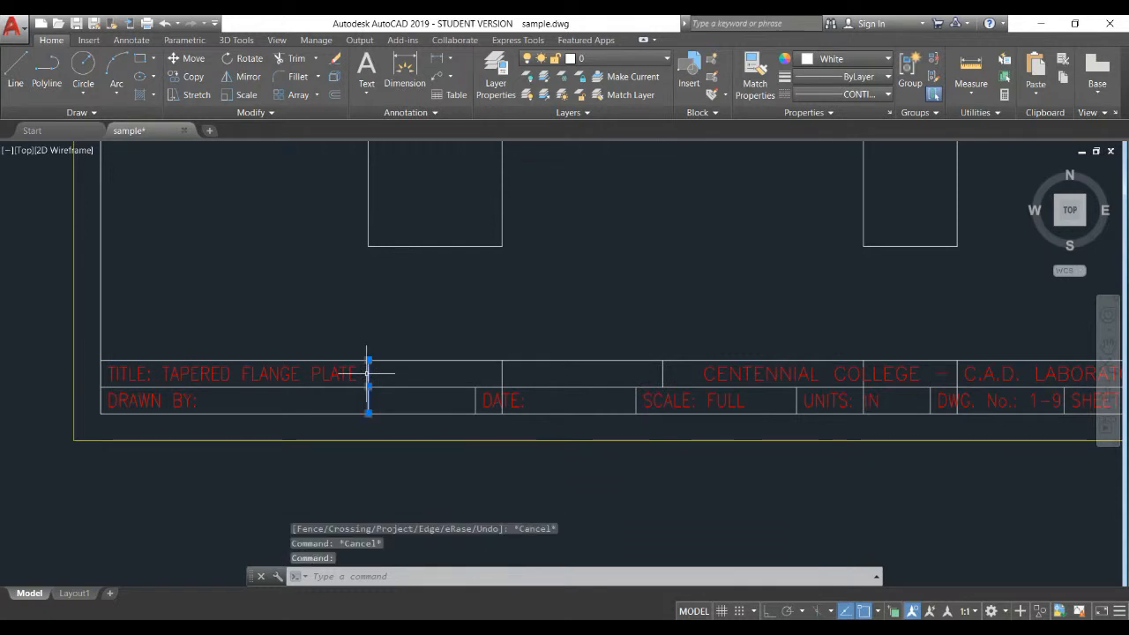
{"action": "left_click", "coordinate": [503, 375]}
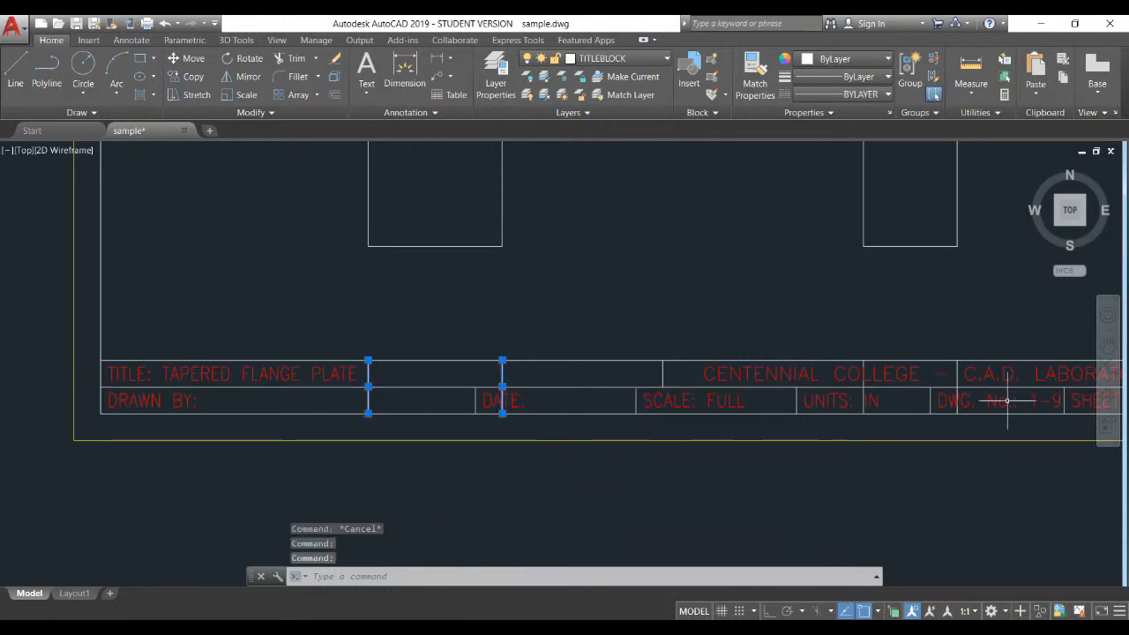
{"action": "scroll", "coordinate": [834, 403], "scroll_direction": "up", "scroll_amount": 2}
{"action": "scroll", "coordinate": [858, 397], "scroll_direction": "up", "scroll_amount": 2}
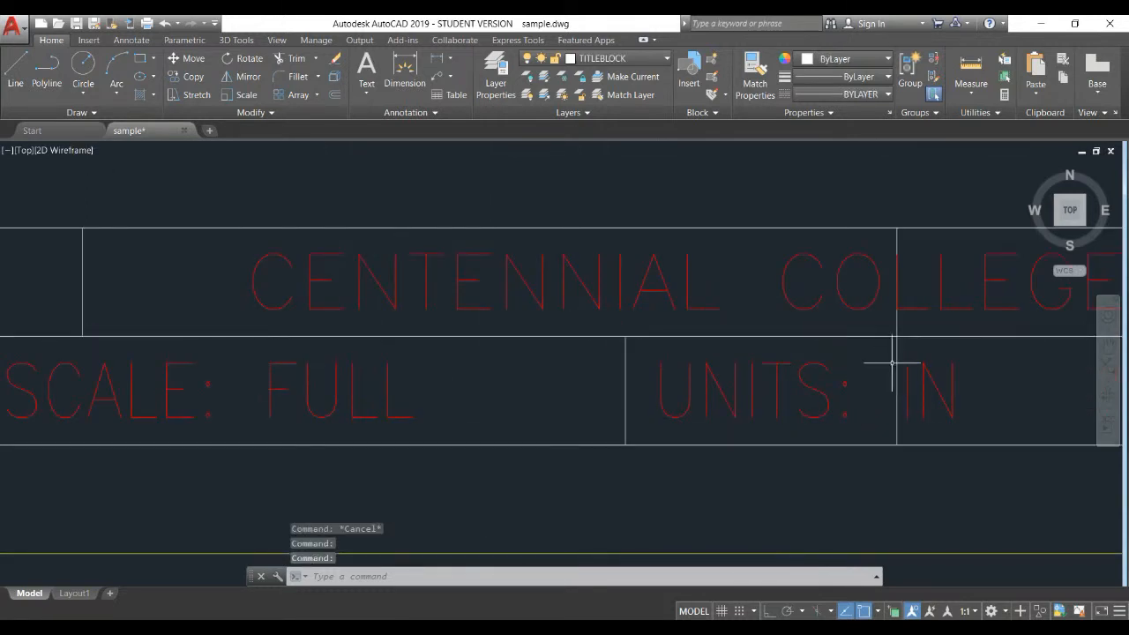
{"action": "left_click", "coordinate": [894, 367]}
{"action": "scroll", "coordinate": [902, 373], "scroll_direction": "down", "scroll_amount": 4}
{"action": "scroll", "coordinate": [918, 371], "scroll_direction": "down", "scroll_amount": 2}
{"action": "scroll", "coordinate": [820, 448], "scroll_direction": "up", "scroll_amount": 5}
{"action": "left_click", "coordinate": [818, 379]}
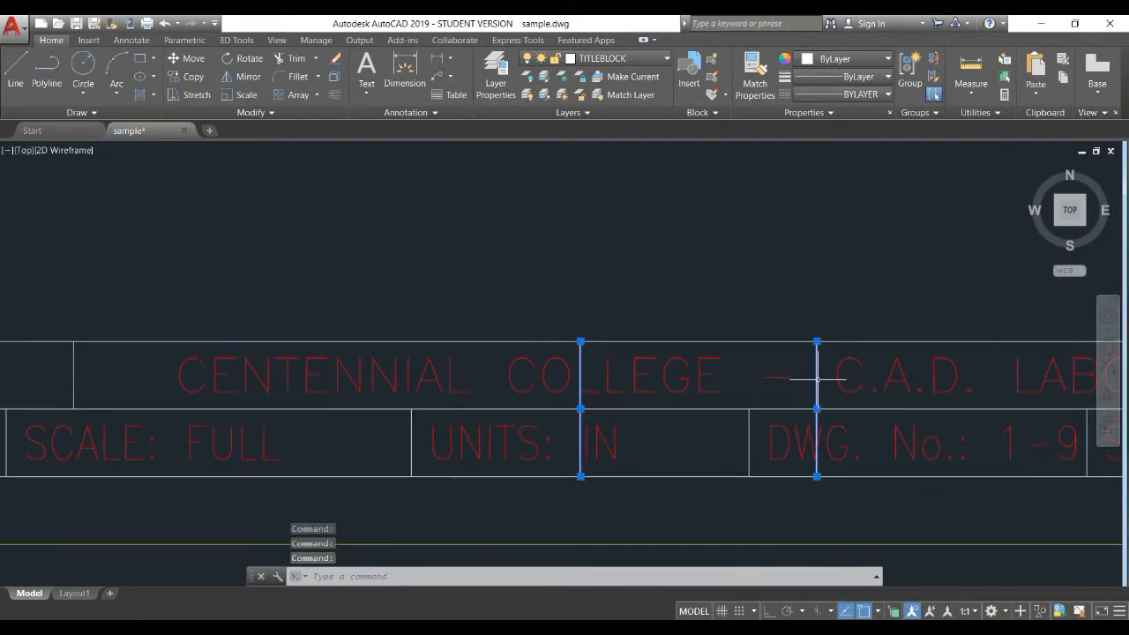
{"action": "scroll", "coordinate": [818, 381], "scroll_direction": "down", "scroll_amount": 5}
{"action": "middle_click_drag", "start_coordinate": [885, 345], "coordinate": [879, 479]}
{"action": "scroll", "coordinate": [877, 472], "scroll_direction": "down", "scroll_amount": 2}
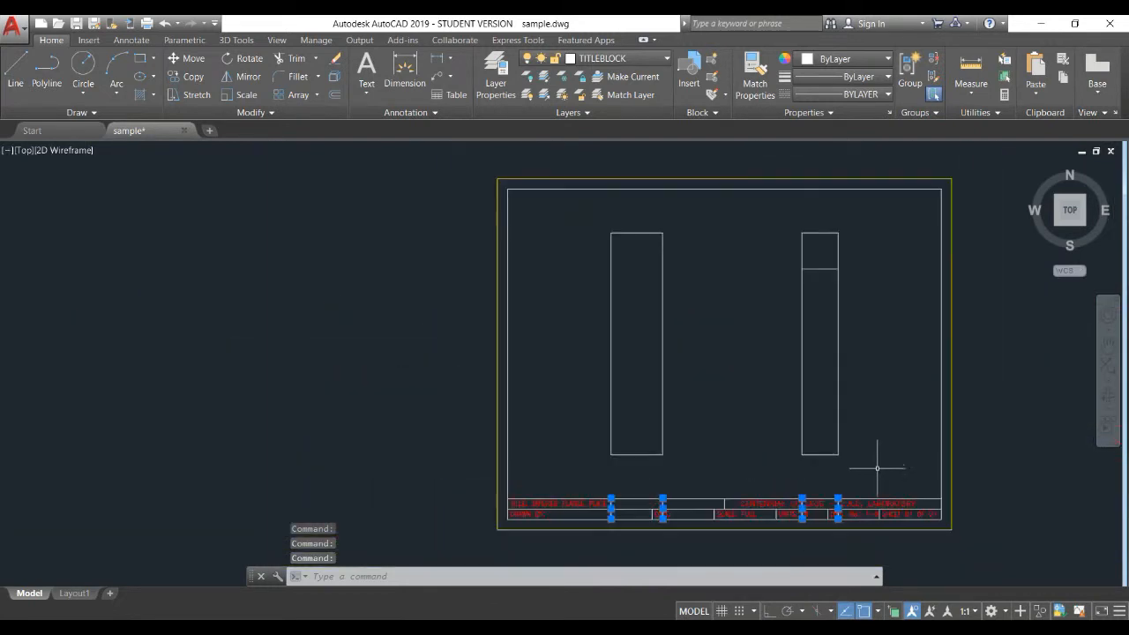
{"action": "key", "text": "Delete"}
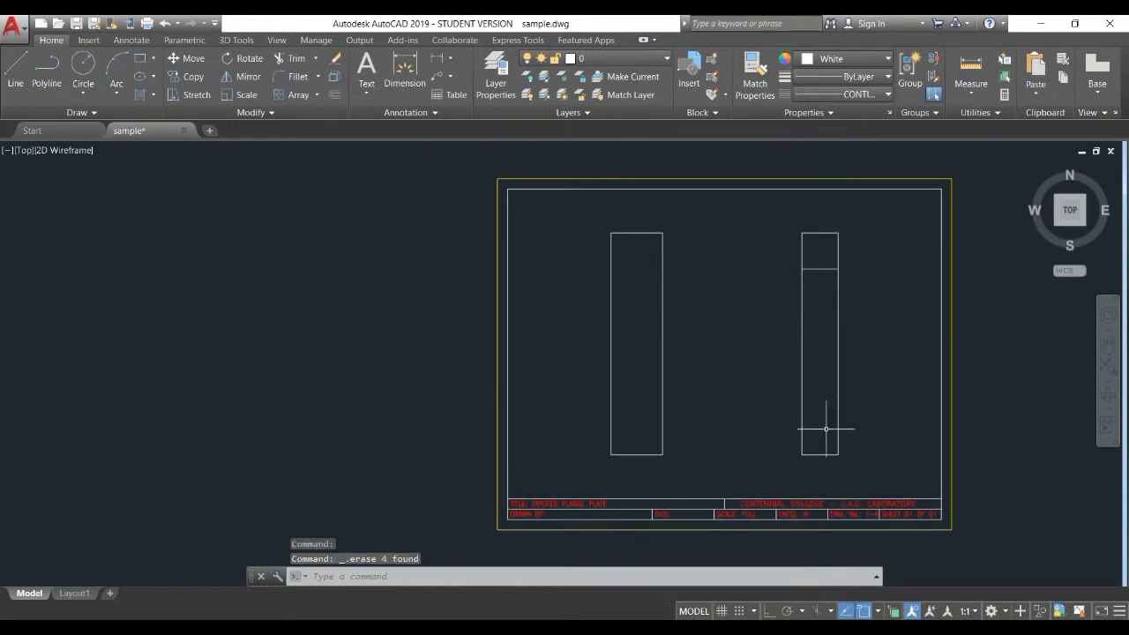
Step: Draw a 1.750 diameter circle centred where the right view's inner horizontal line meets its left vertical edge
{"action": "mouse_move", "coordinate": [743, 398]}
{"action": "middle_mouse_down"}
{"action": "mouse_move", "coordinate": [549, 415]}
{"action": "mouse_move", "coordinate": [570, 410]}
{"action": "middle_mouse_up"}
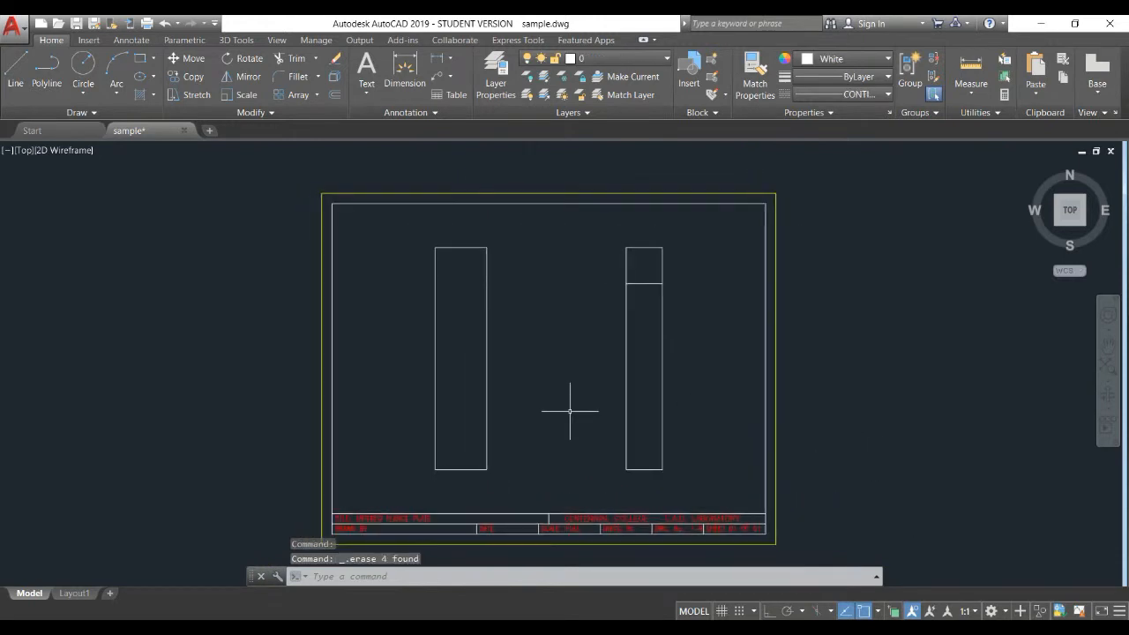
{"action": "scroll", "coordinate": [583, 321], "scroll_direction": "up", "scroll_amount": 2}
{"action": "scroll", "coordinate": [585, 319], "scroll_direction": "up", "scroll_amount": 1}
{"action": "scroll", "coordinate": [585, 318], "scroll_direction": "down", "scroll_amount": 3}
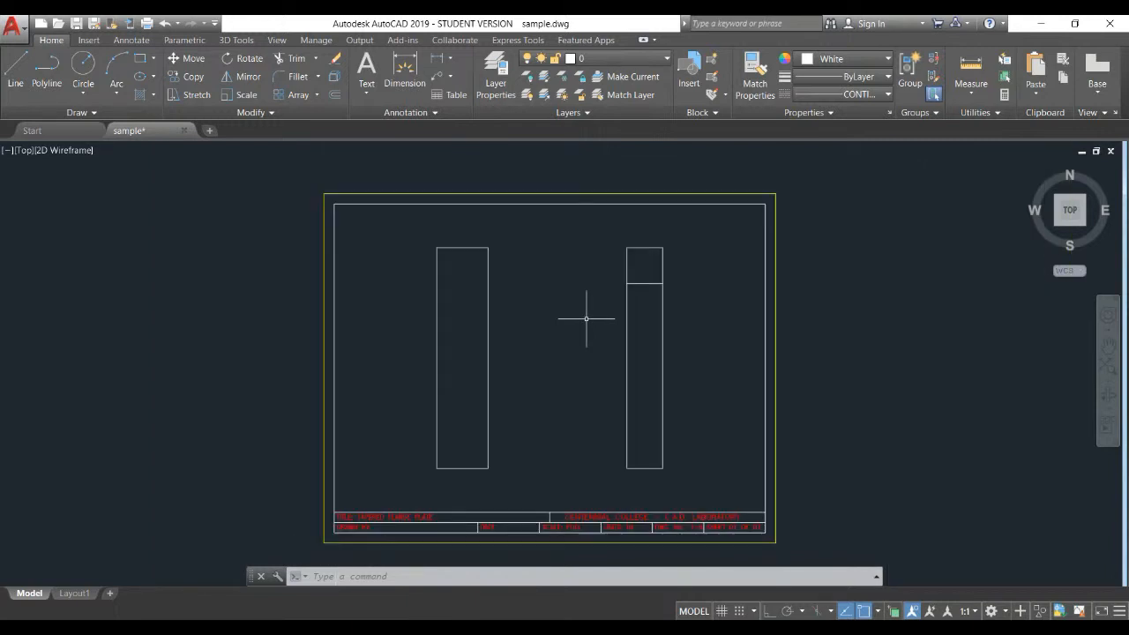
{"action": "key", "text": "Return"}
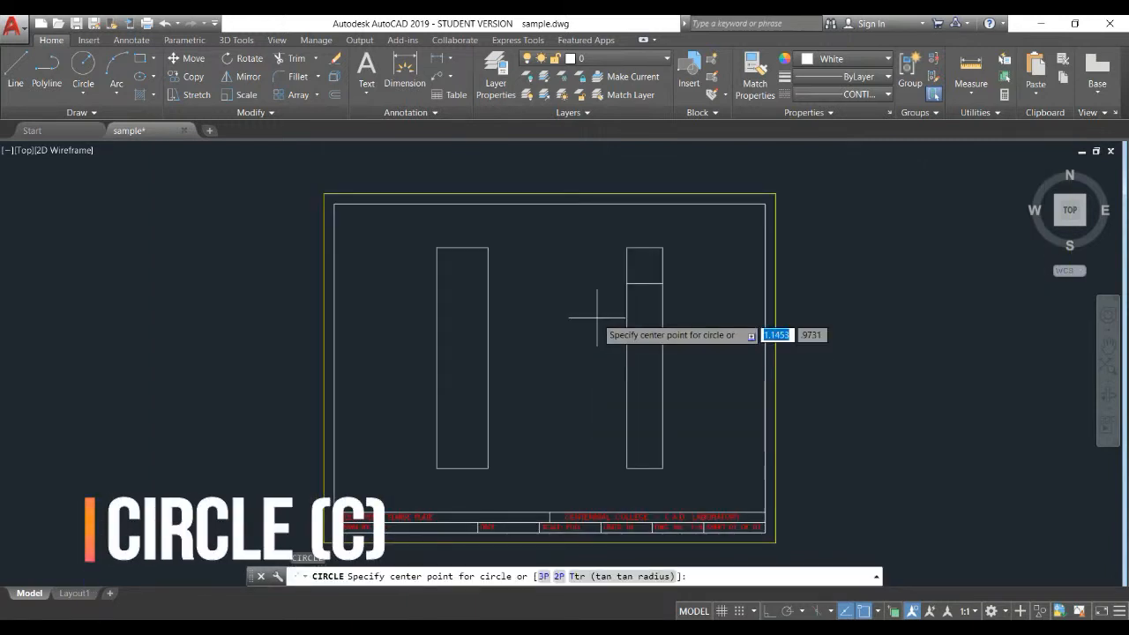
{"action": "left_click", "coordinate": [627, 284]}
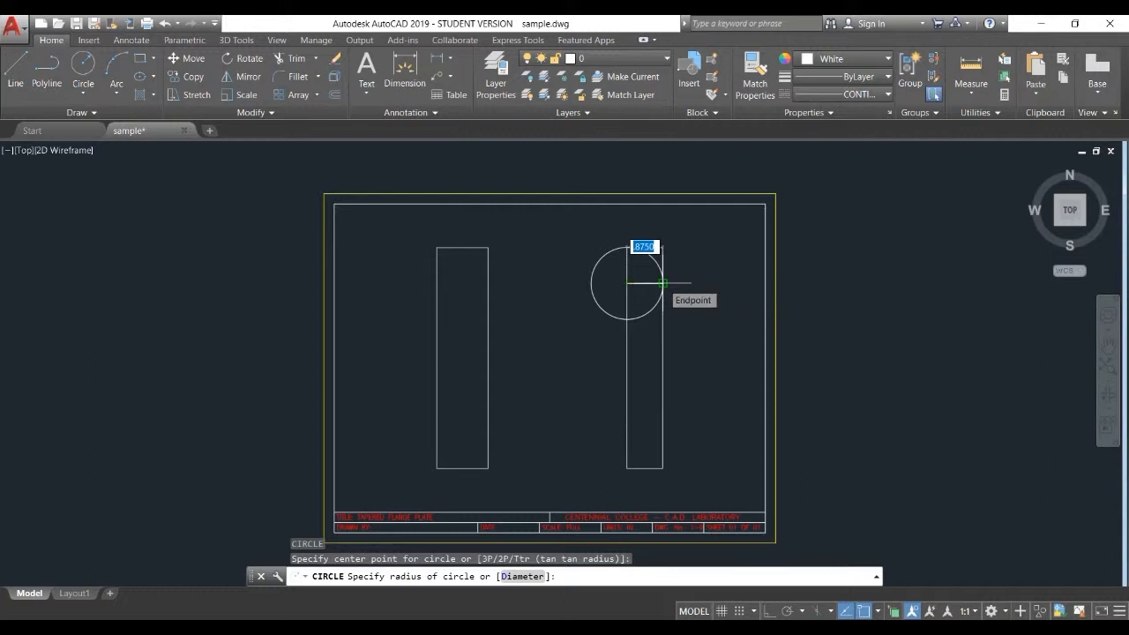
{"action": "type", "text": "d"}
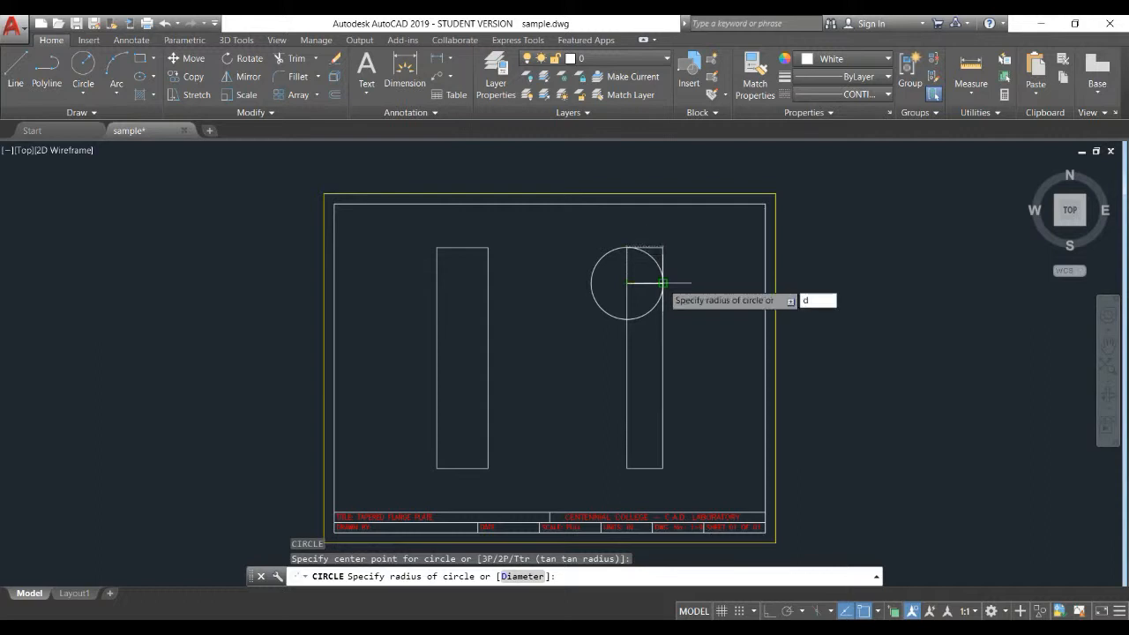
{"action": "key", "text": "Return"}
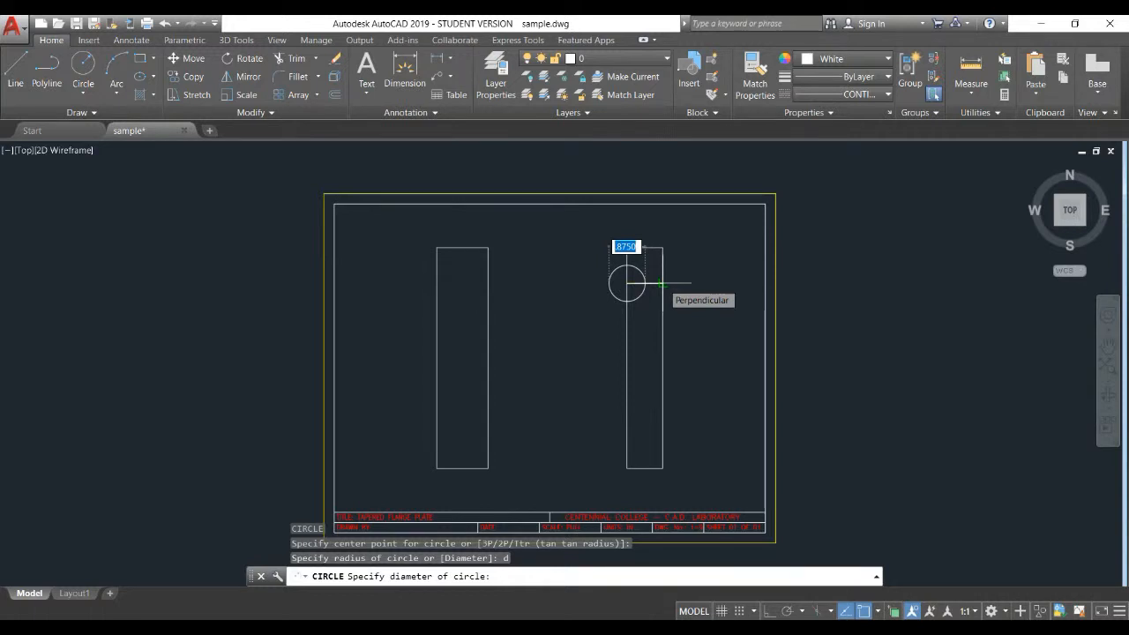
{"action": "type", "text": "1.7"}
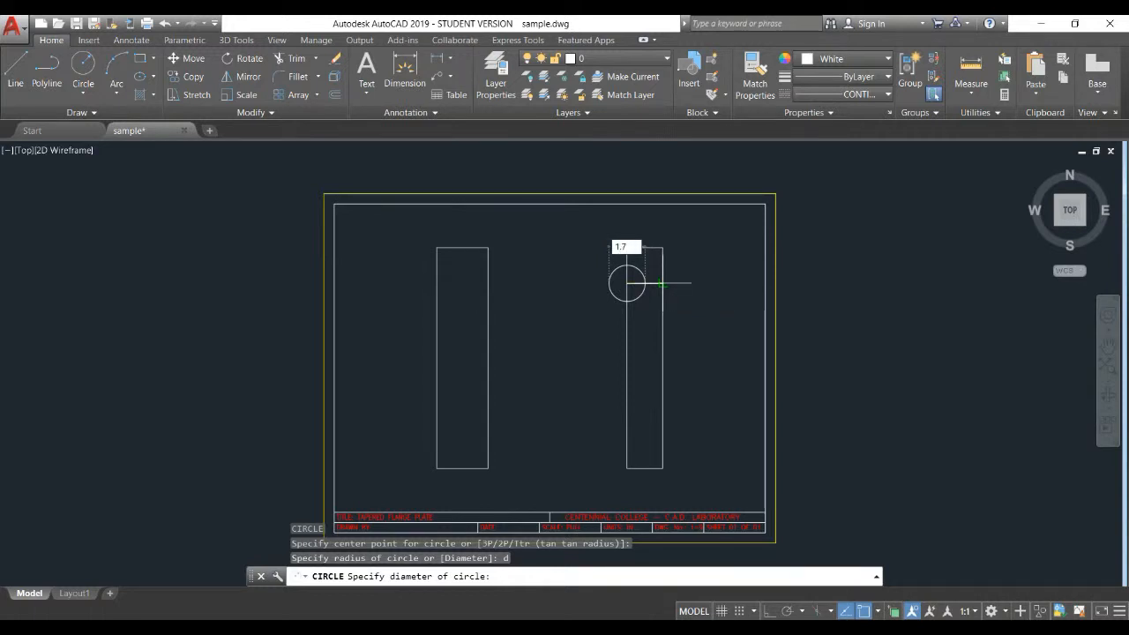
{"action": "key", "text": "Return"}
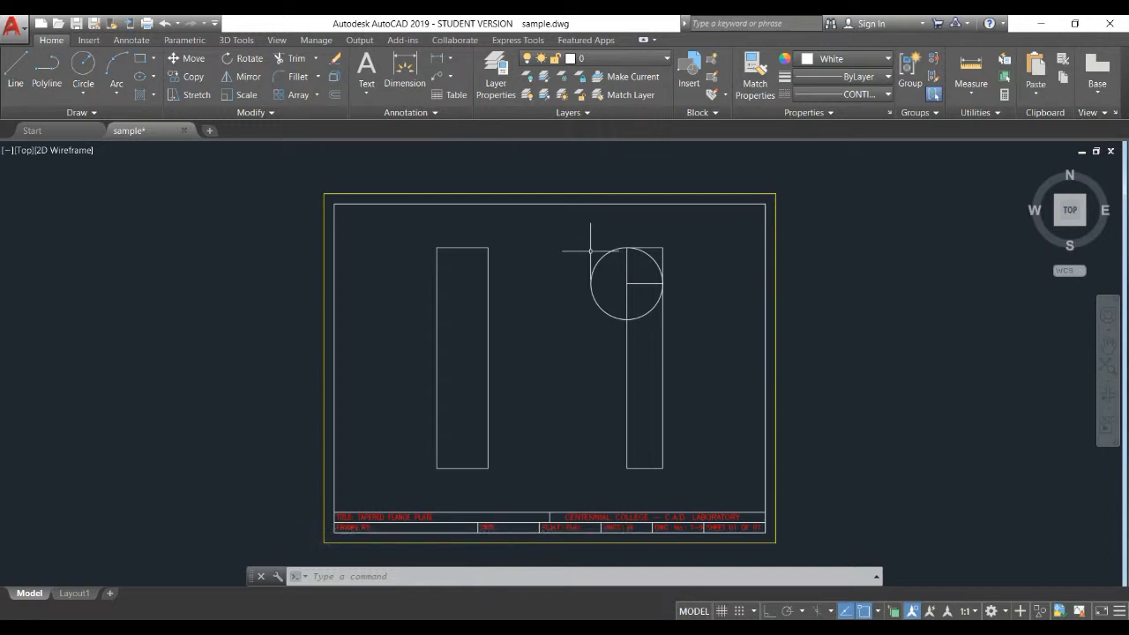
Step: Add a concentric circle of 1.550 diameter inside the 1.750 diameter circle
{"action": "key", "text": "Return"}
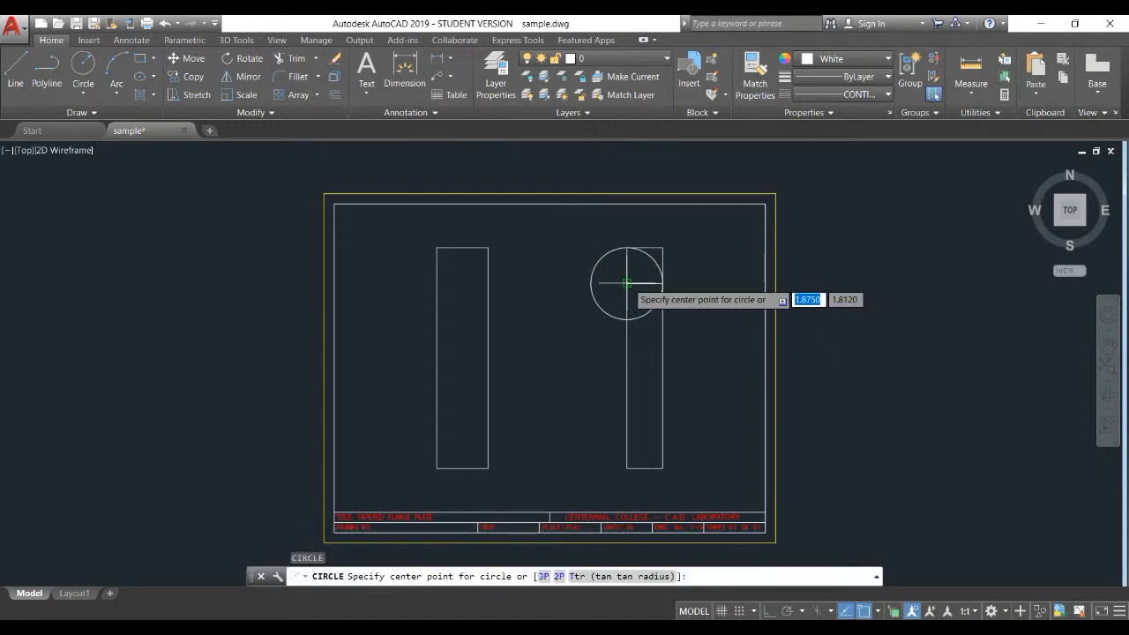
{"action": "left_click", "coordinate": [626, 284]}
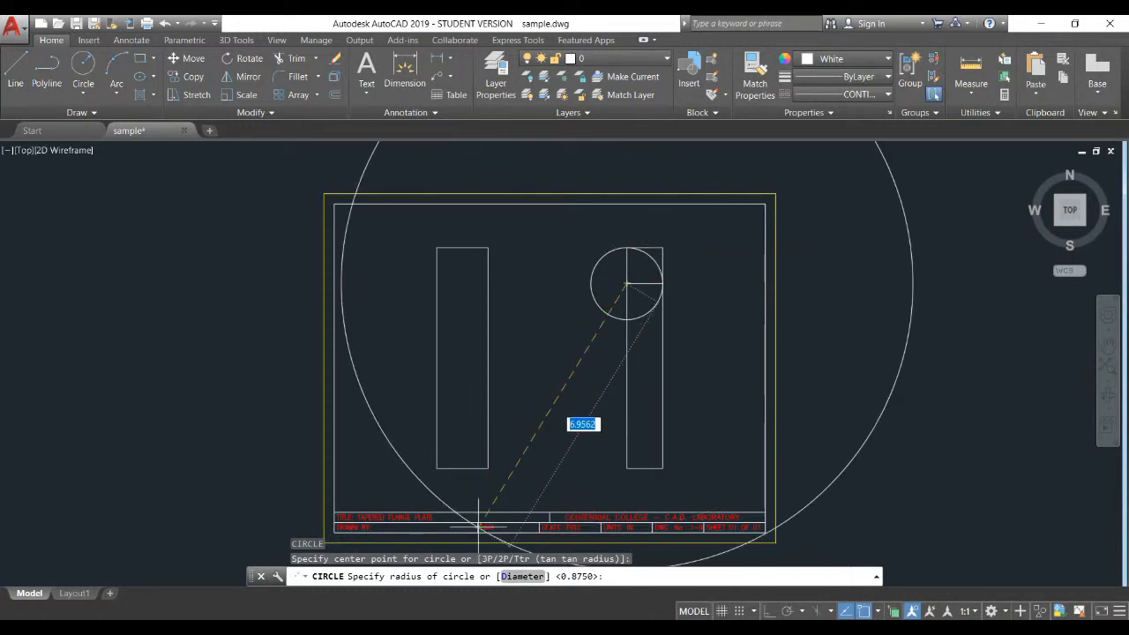
{"action": "type", "text": "D"}
{"action": "key", "text": "Return"}
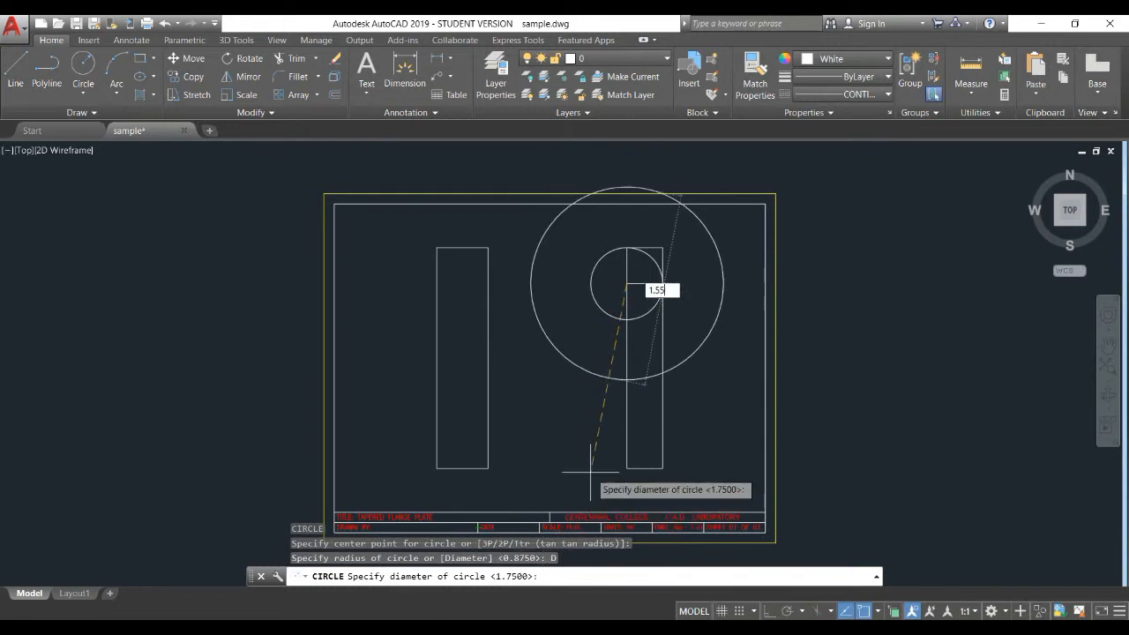
{"action": "key", "text": "Return"}
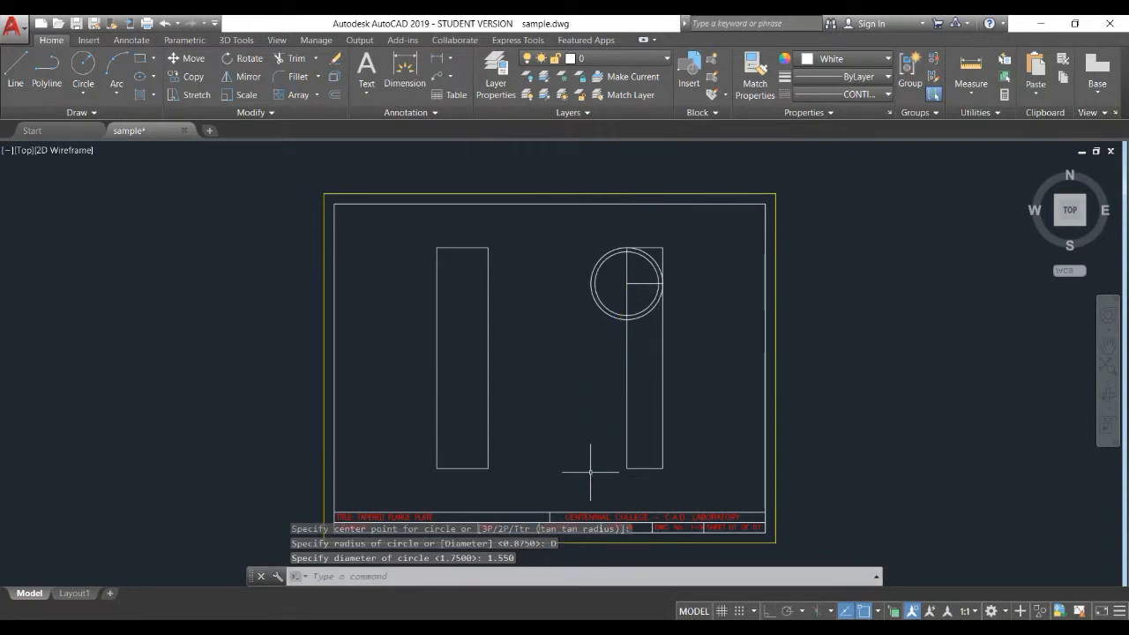
Step: Add a third concentric circle with a 1.250 diameter at the same centre
{"action": "key", "text": "Return"}
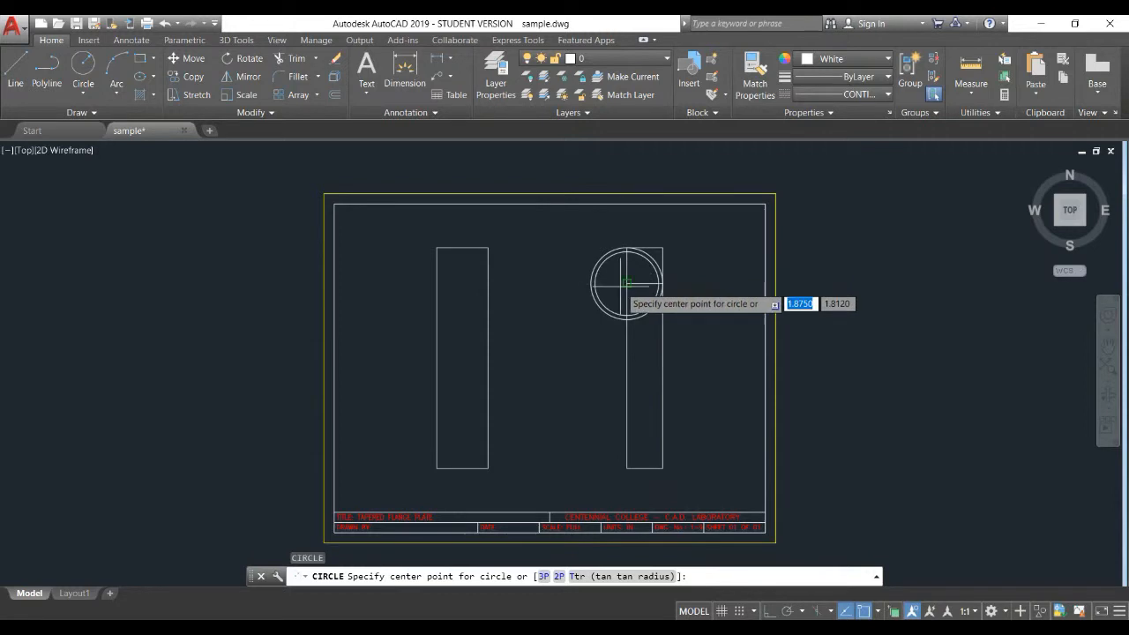
{"action": "left_click", "coordinate": [610, 308]}
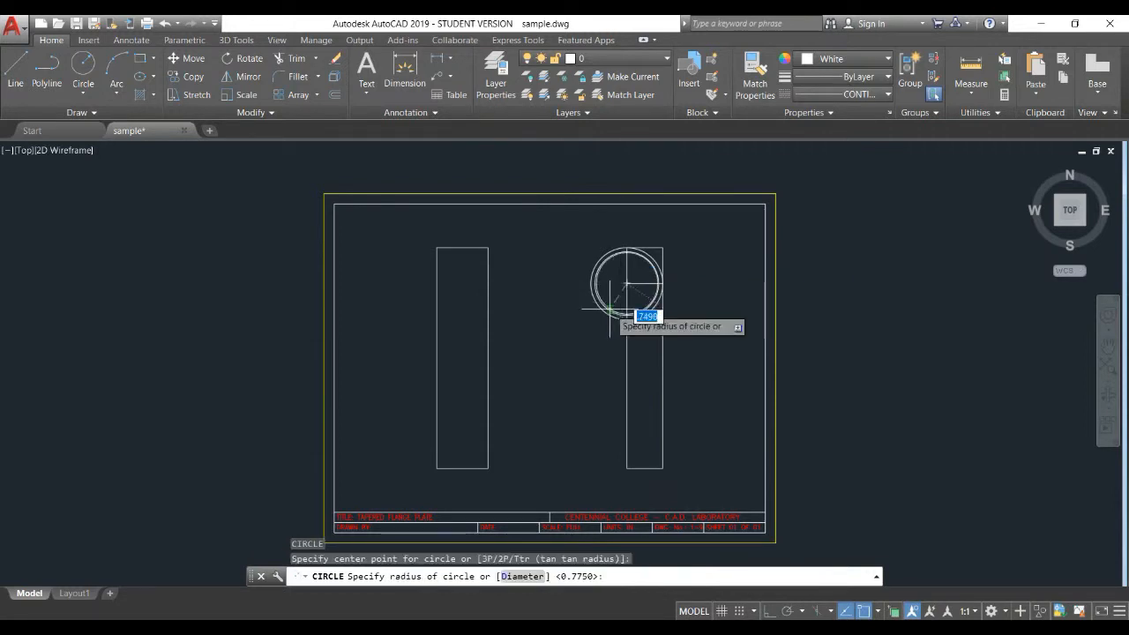
{"action": "type", "text": "D"}
{"action": "key", "text": "Return"}
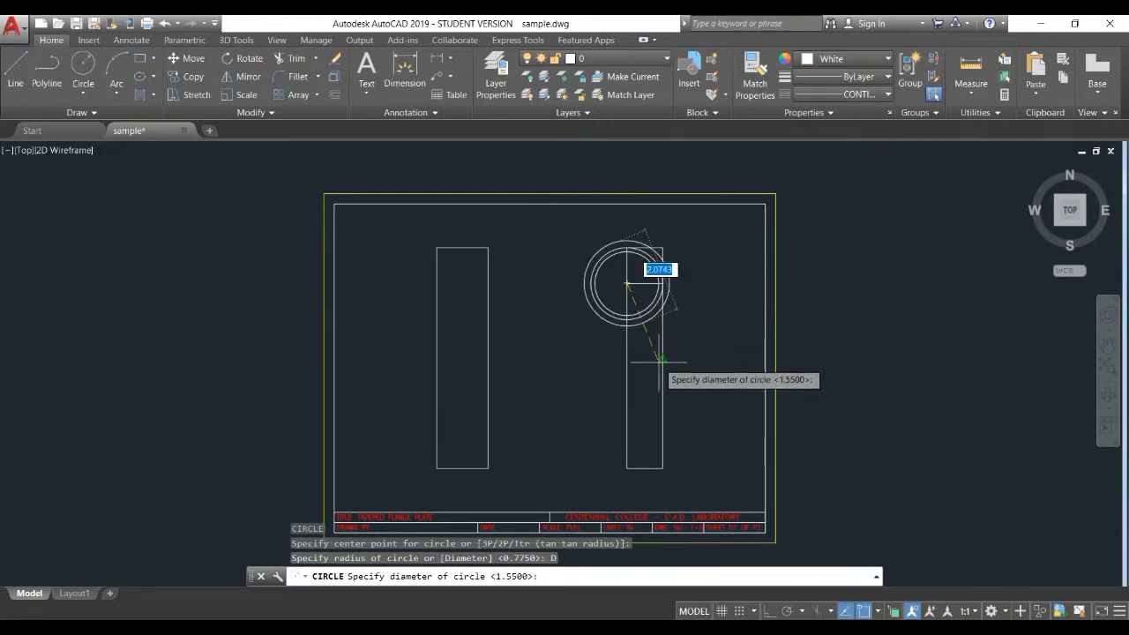
{"action": "type", "text": "1.250"}
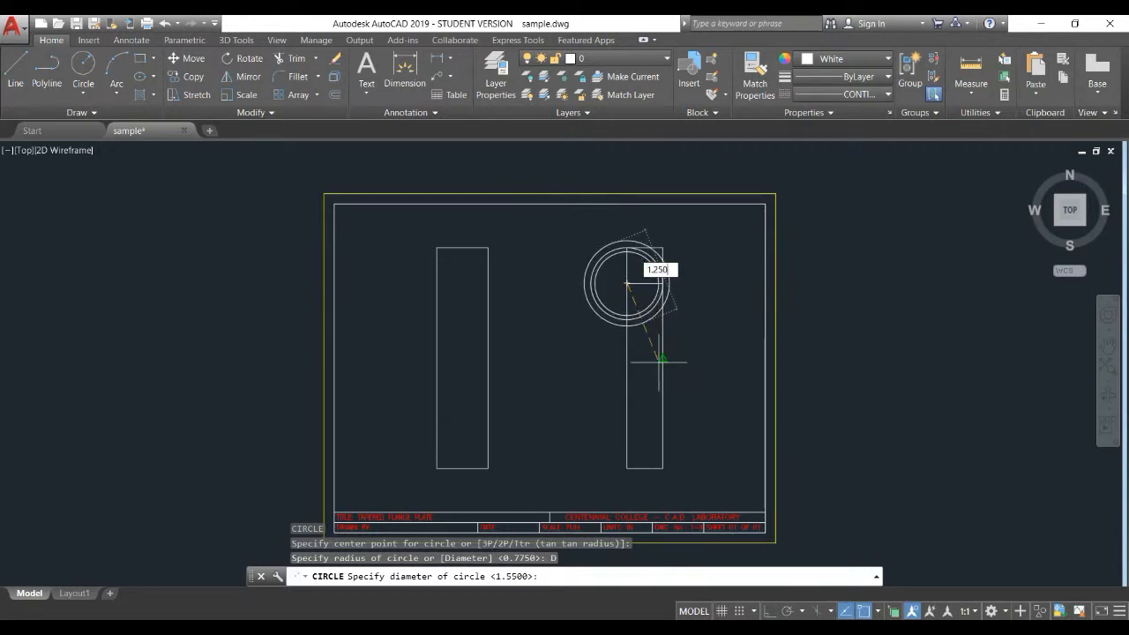
{"action": "key", "text": "Return"}
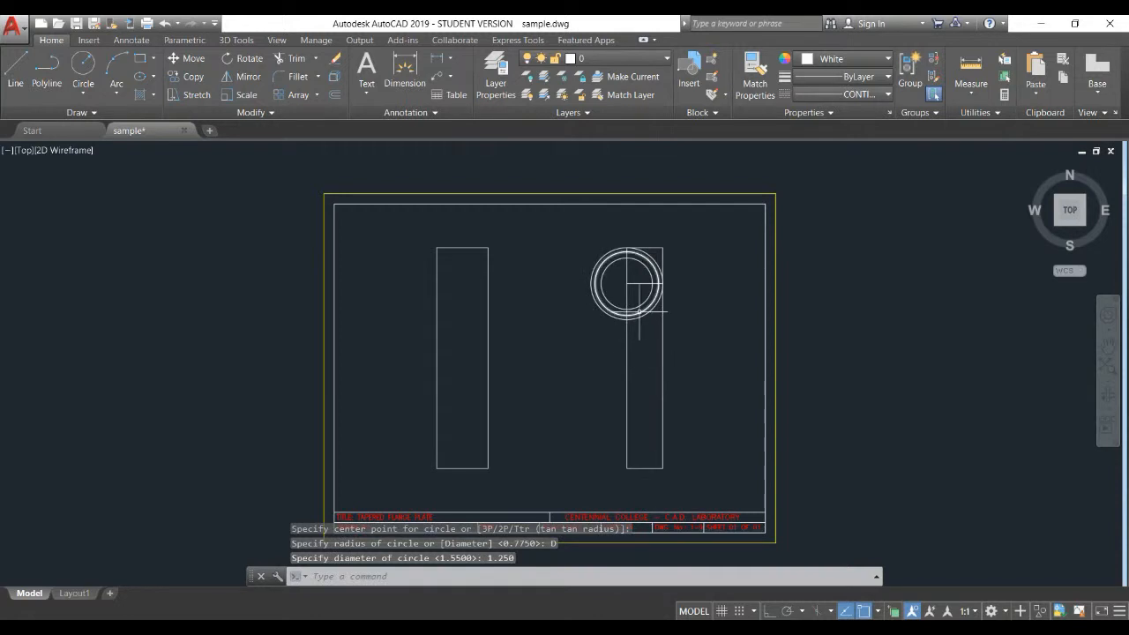
Step: Erase the two vertical edges and the top edge of the right view's rectangle around the circles
{"action": "scroll", "coordinate": [697, 388], "scroll_direction": "up", "scroll_amount": 4}
{"action": "left_click", "coordinate": [691, 377]}
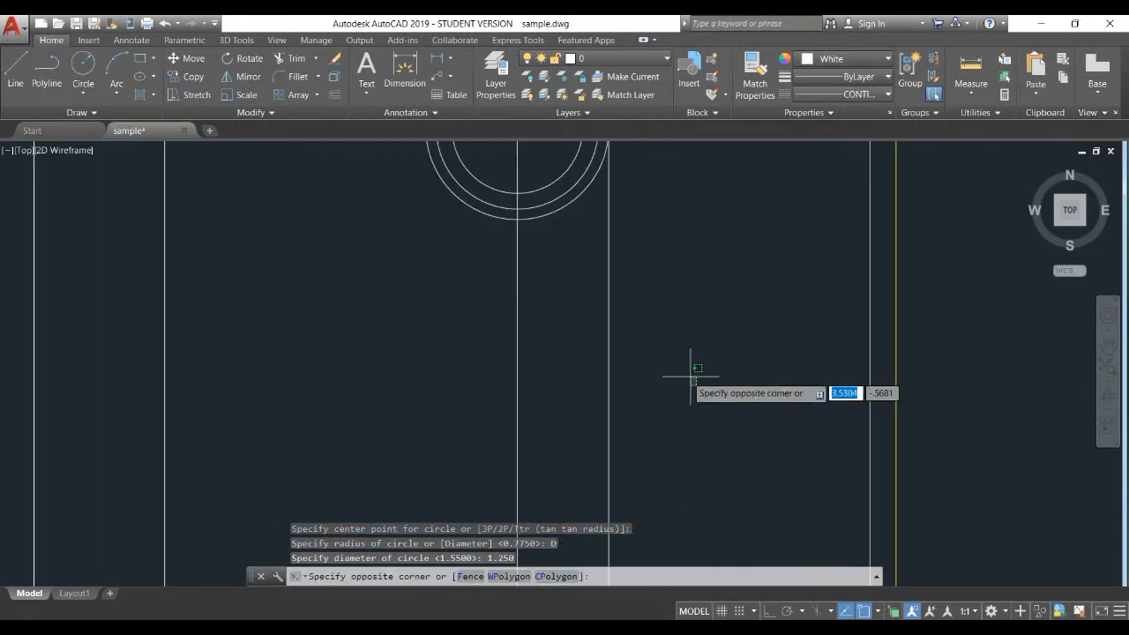
{"action": "left_click", "coordinate": [449, 259]}
{"action": "scroll", "coordinate": [579, 190], "scroll_direction": "down", "scroll_amount": 4}
{"action": "scroll", "coordinate": [575, 183], "scroll_direction": "up", "scroll_amount": 4}
{"action": "left_click", "coordinate": [551, 246]}
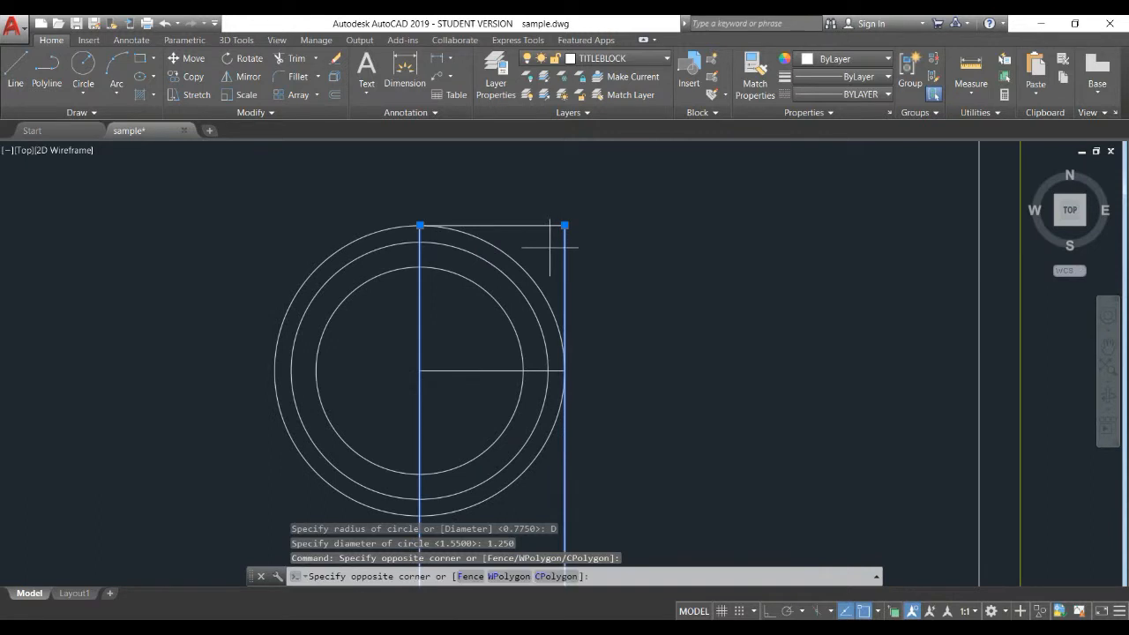
{"action": "left_click", "coordinate": [515, 196]}
{"action": "key", "text": "Delete"}
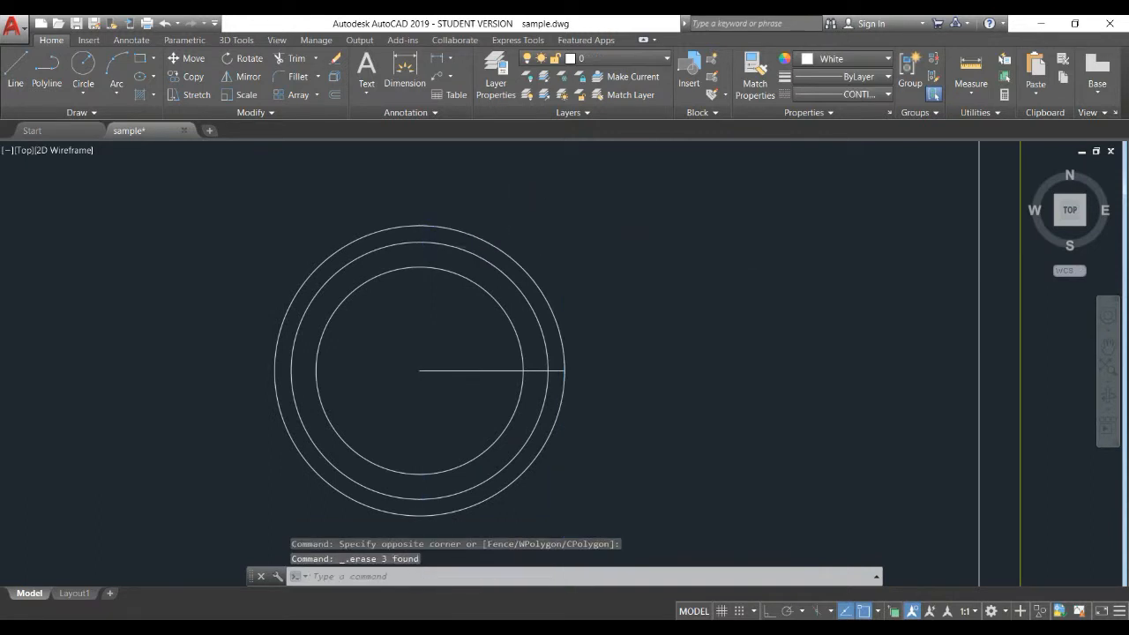
Step: Erase the horizontal line running from the circles' centre and the leftover bottom edge of the right view's rectangle
{"action": "scroll", "coordinate": [476, 230], "scroll_direction": "down", "scroll_amount": 2}
{"action": "left_click", "coordinate": [468, 335]}
{"action": "left_click", "coordinate": [463, 300]}
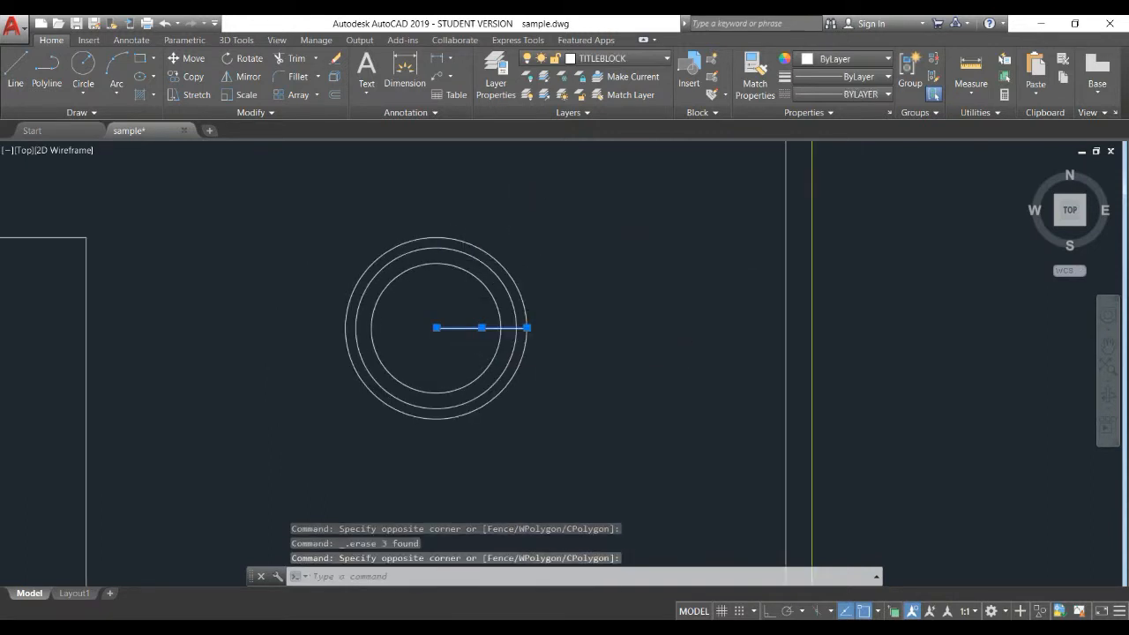
{"action": "key", "text": "Delete"}
{"action": "scroll", "coordinate": [457, 309], "scroll_direction": "down", "scroll_amount": 4}
{"action": "middle_click_drag", "start_coordinate": [459, 311], "coordinate": [536, 311]}
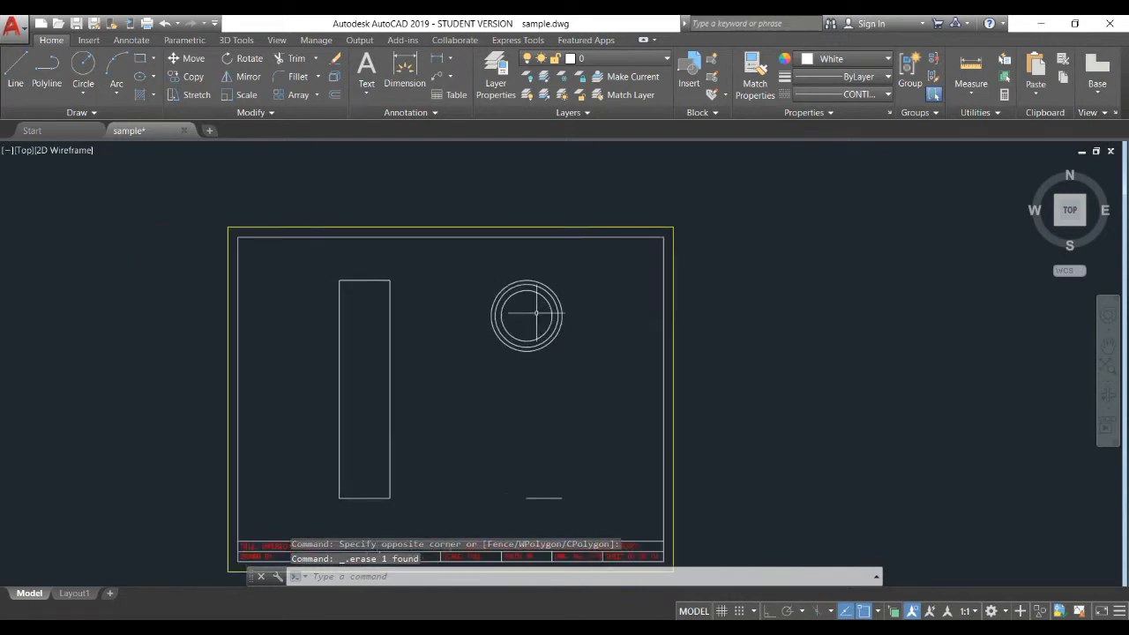
{"action": "left_click", "coordinate": [584, 519]}
{"action": "left_click", "coordinate": [523, 481]}
{"action": "key", "text": "Delete"}
{"action": "scroll", "coordinate": [510, 328], "scroll_direction": "up", "scroll_amount": 2}
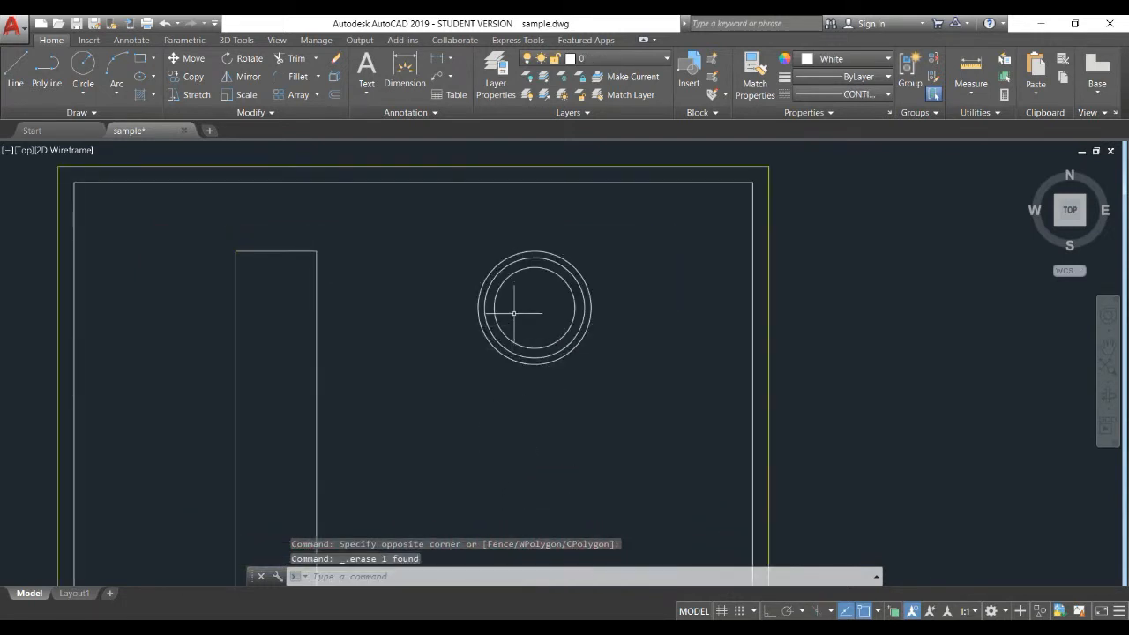
{"action": "scroll", "coordinate": [514, 312], "scroll_direction": "up", "scroll_amount": 2}
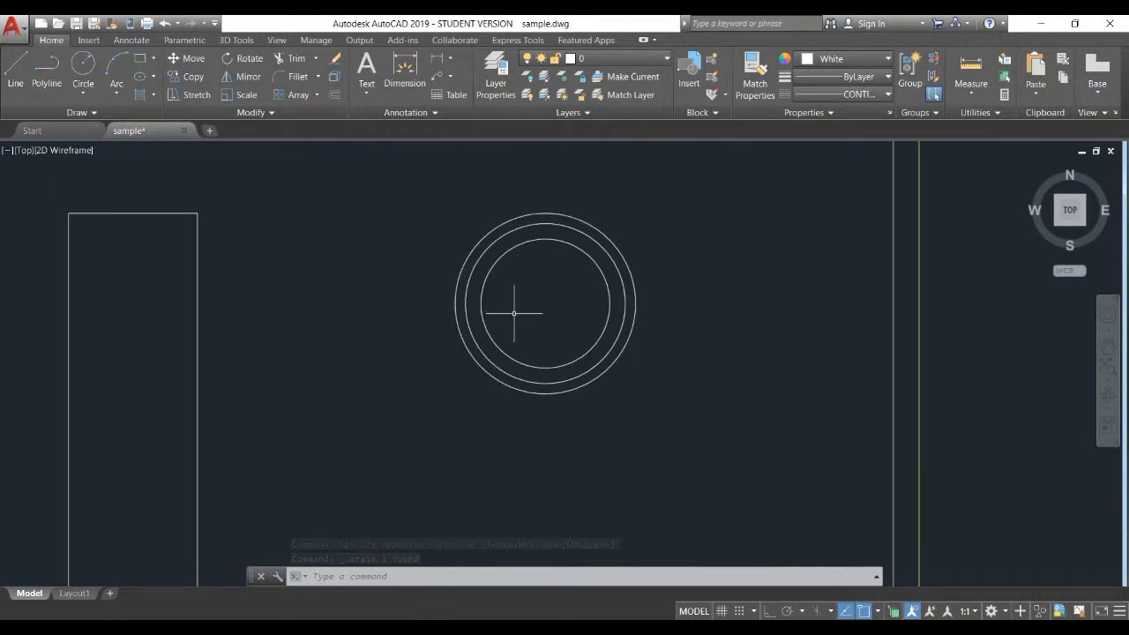
{"action": "type", "text": "po"}
{"action": "key", "text": "Return"}
{"action": "type", "text": "6"}
{"action": "key", "text": "Return"}
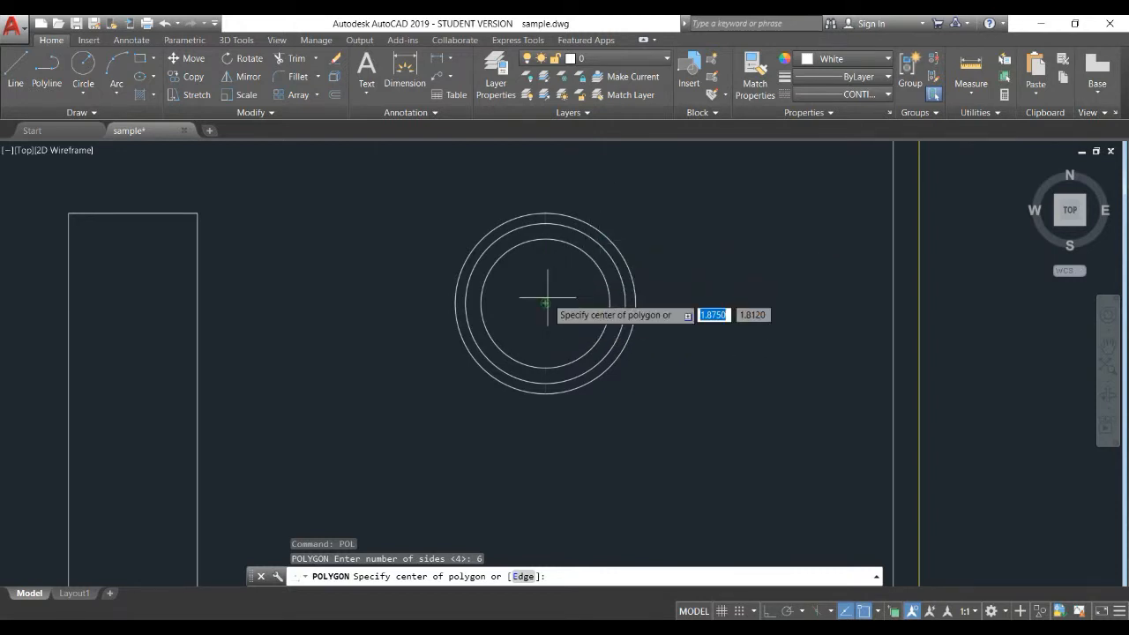
{"action": "left_click", "coordinate": [545, 303]}
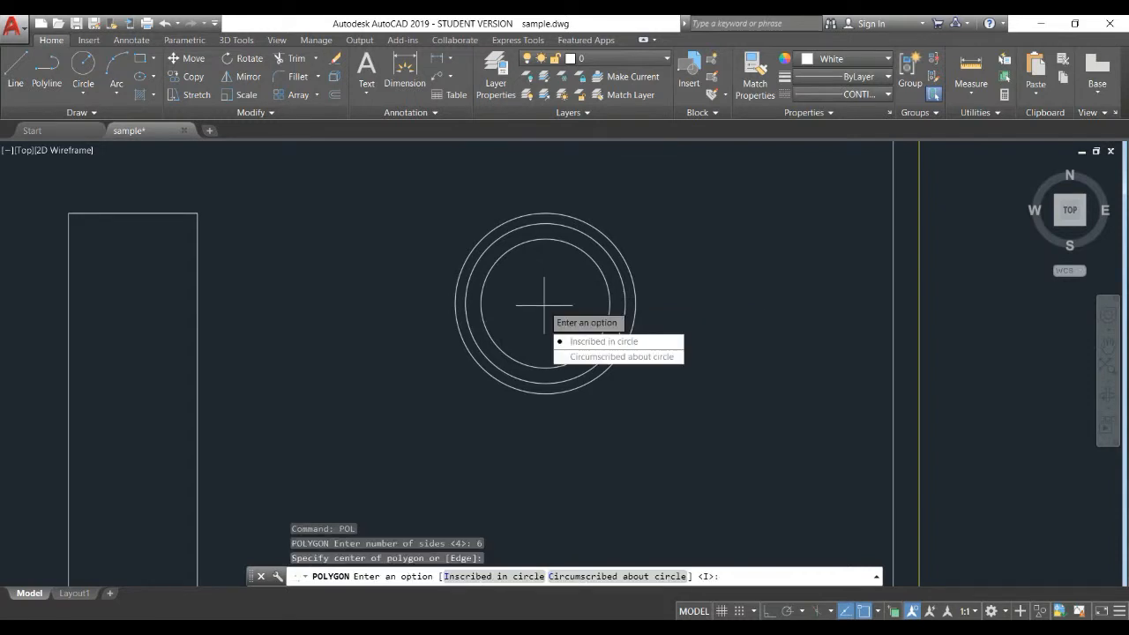
{"action": "key", "text": "Down"}
{"action": "key", "text": "Return"}
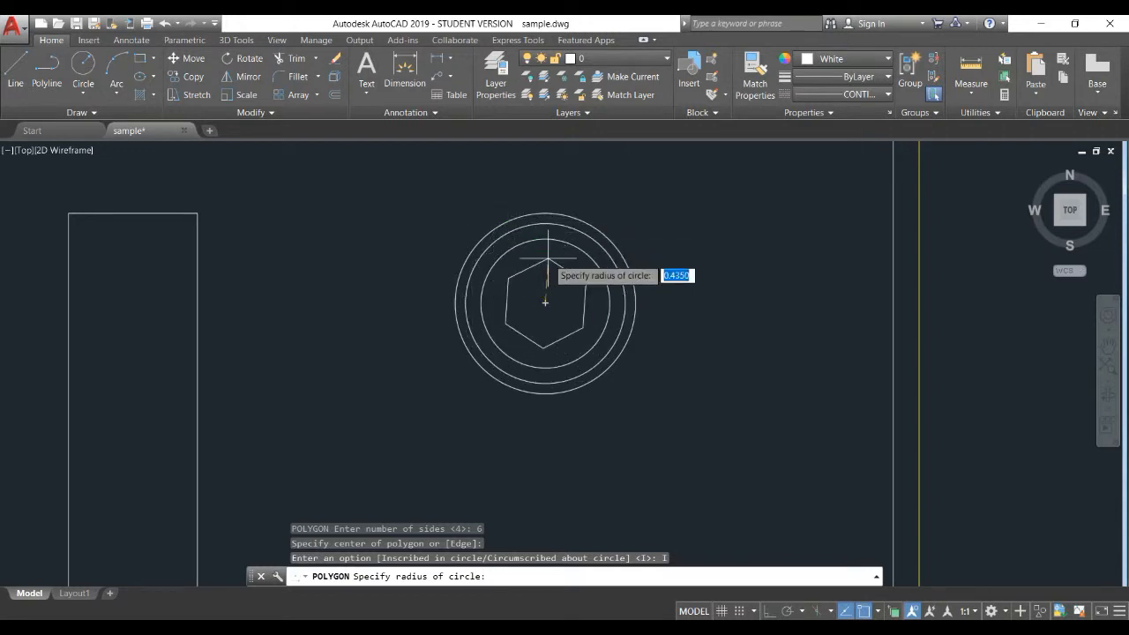
{"action": "key", "text": "Escape"}
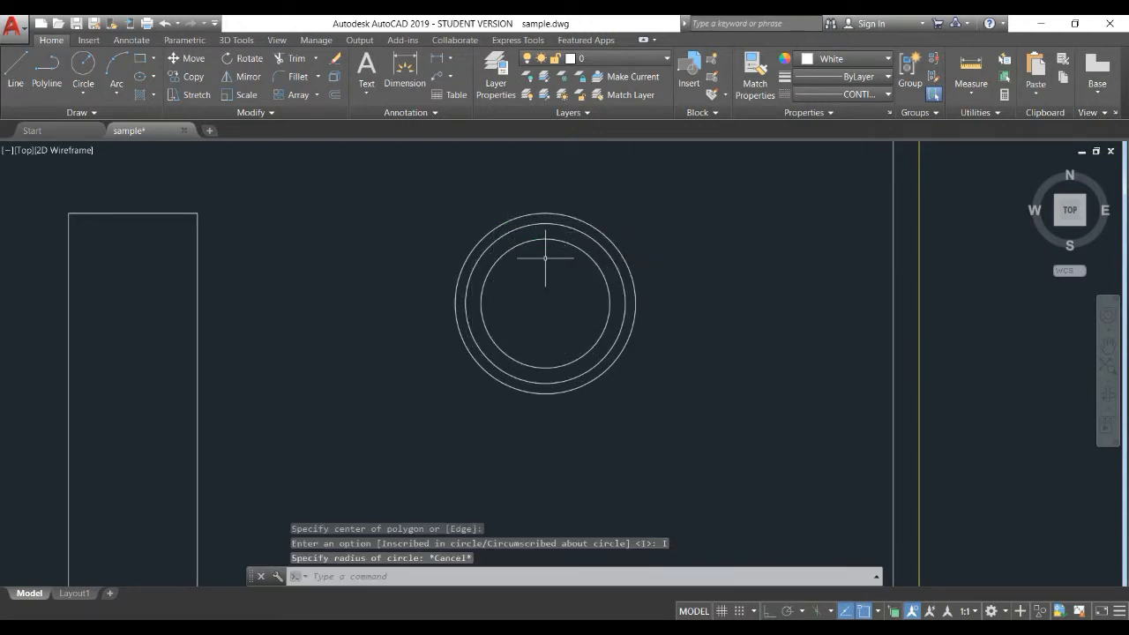
Step: Draw a six-sided polygon at the circles' centre, circumscribed about a circle of radius .440, with Ortho on and flats horizontal
{"action": "type", "text": "OL"}
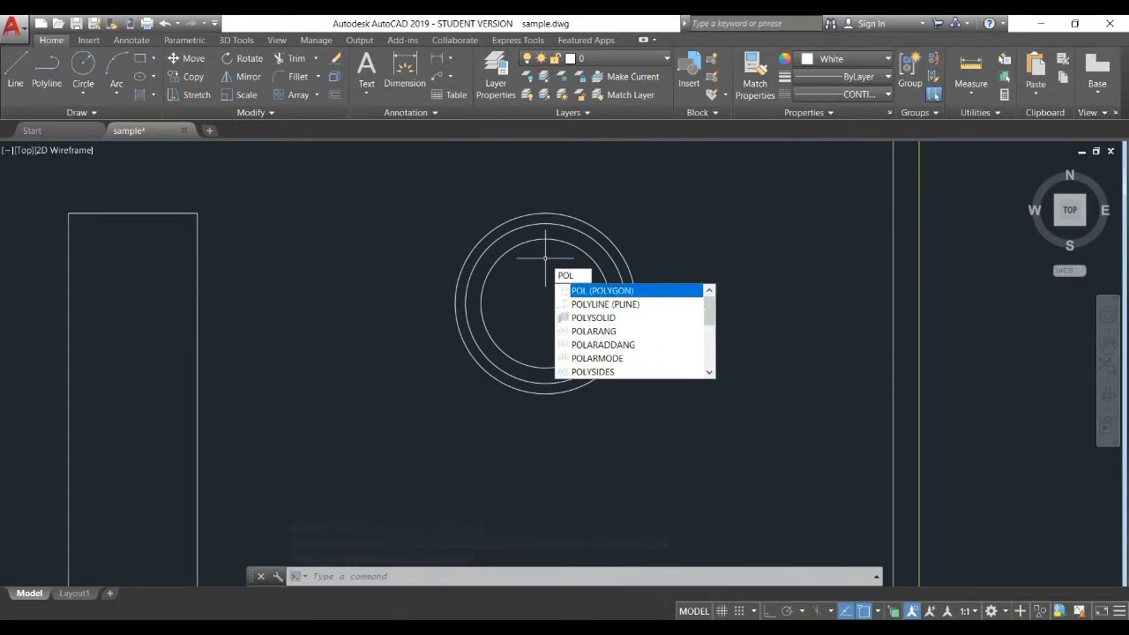
{"action": "key", "text": "Return"}
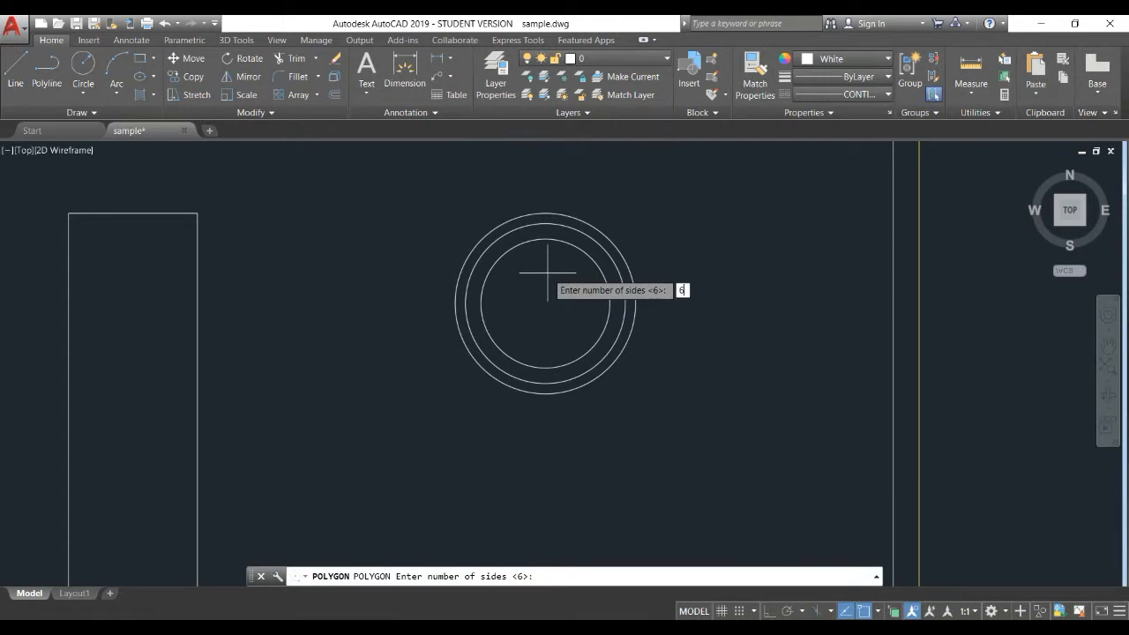
{"action": "key", "text": "Return"}
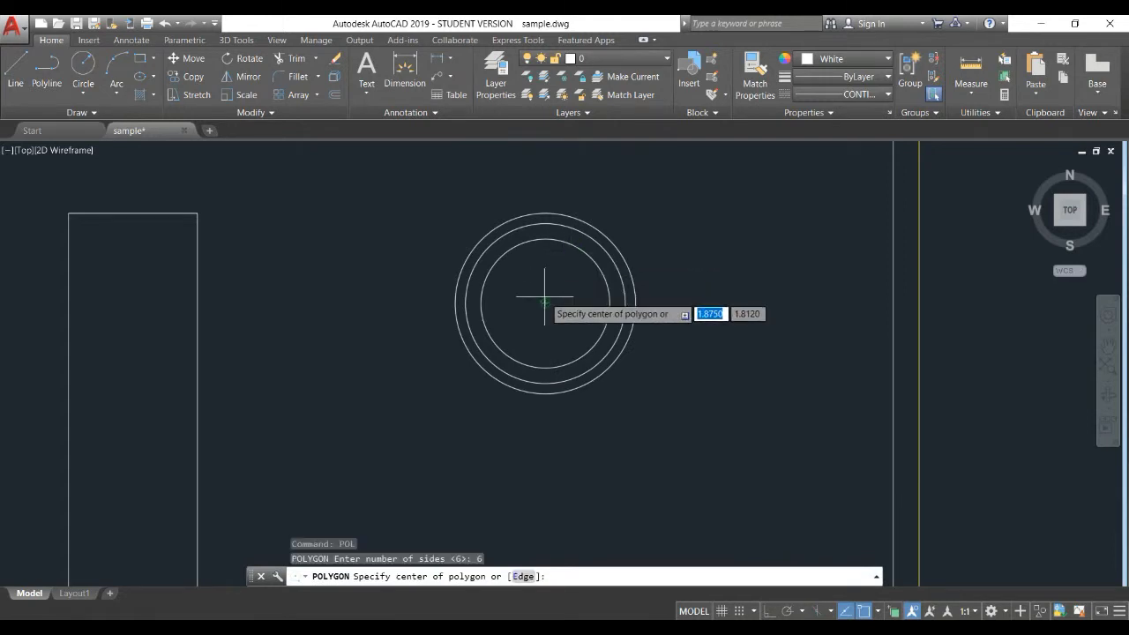
{"action": "left_click", "coordinate": [546, 300]}
{"action": "key", "text": "Down"}
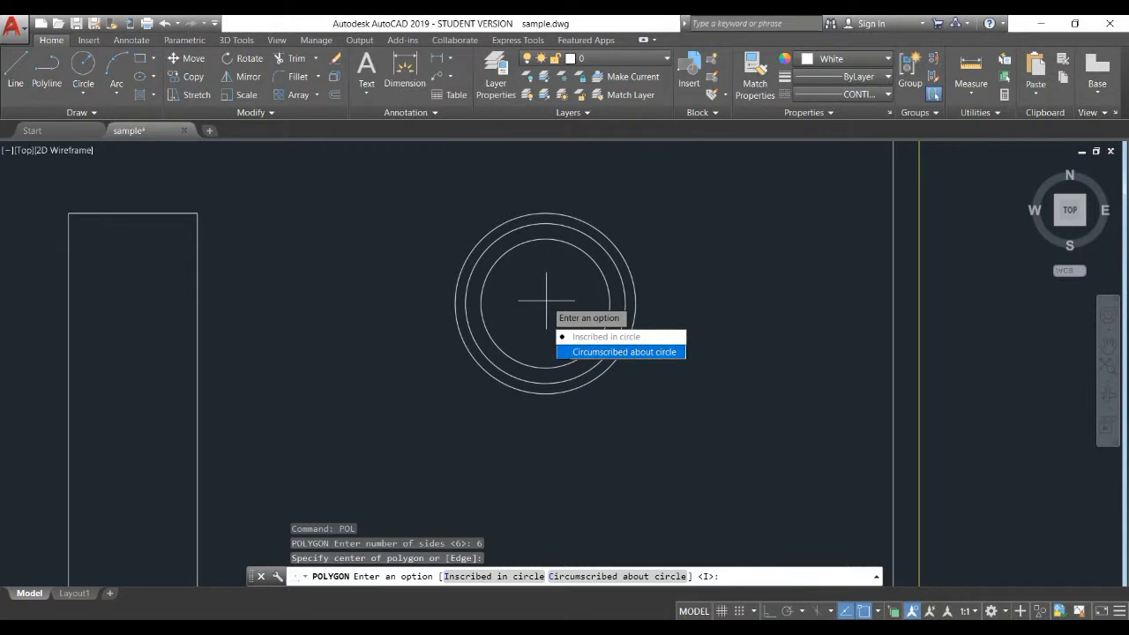
{"action": "key", "text": "Return"}
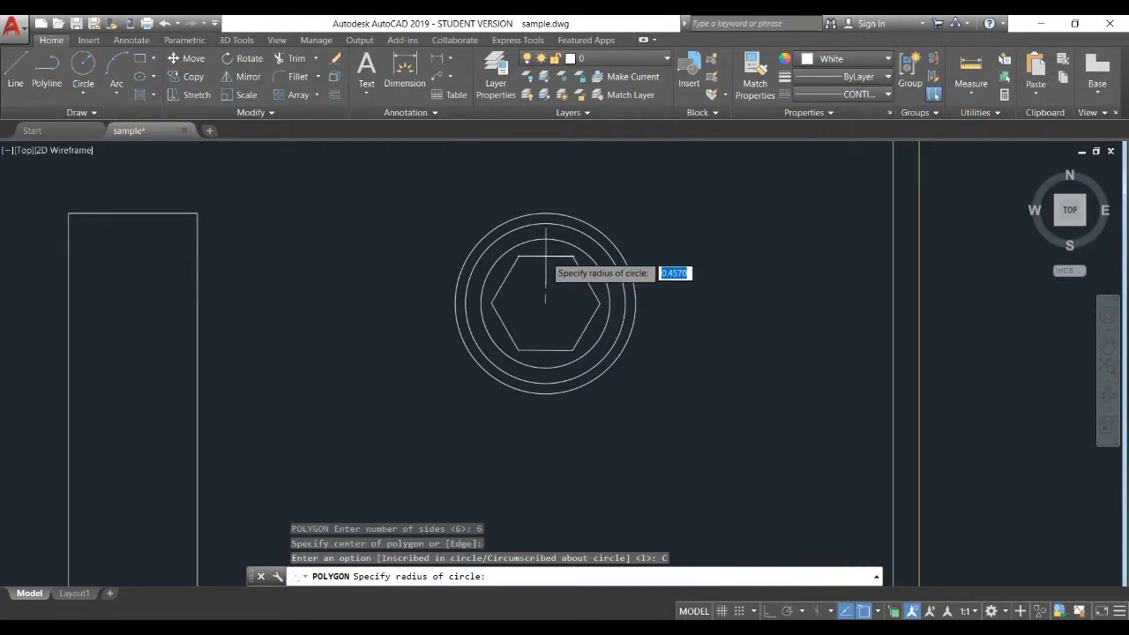
{"action": "key", "text": "F8"}
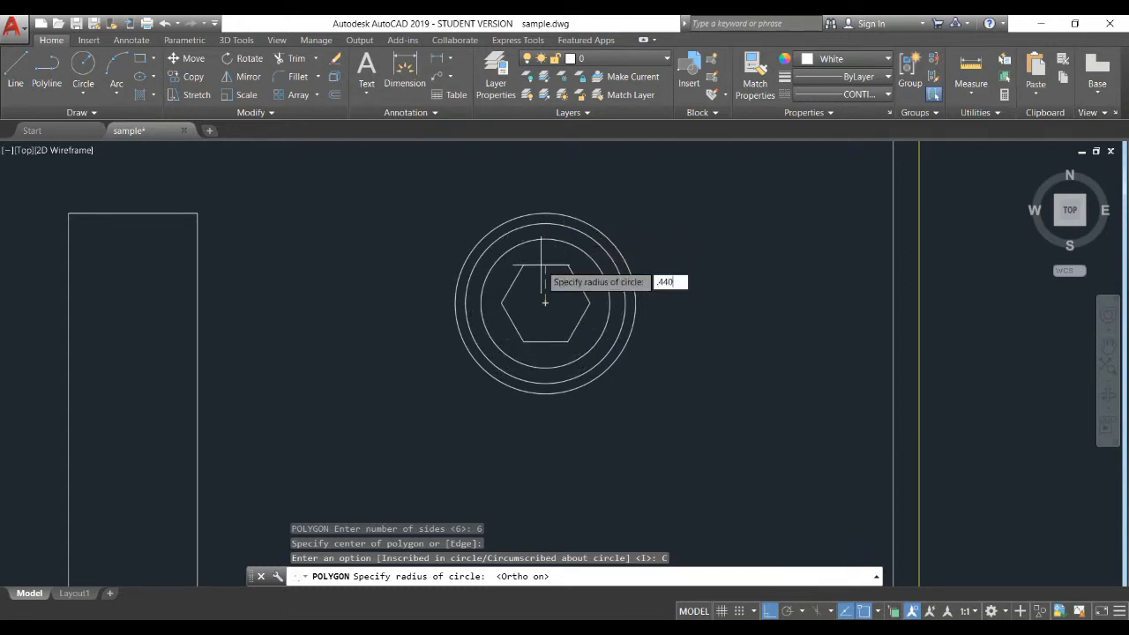
{"action": "key", "text": "Return"}
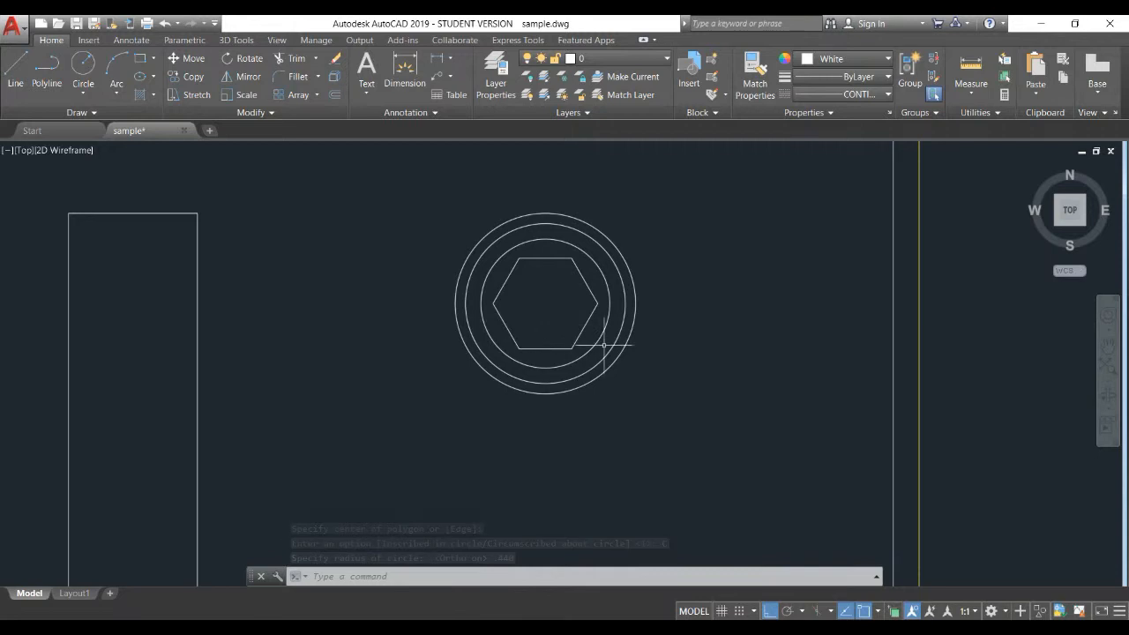
{"action": "type", "text": "L"}
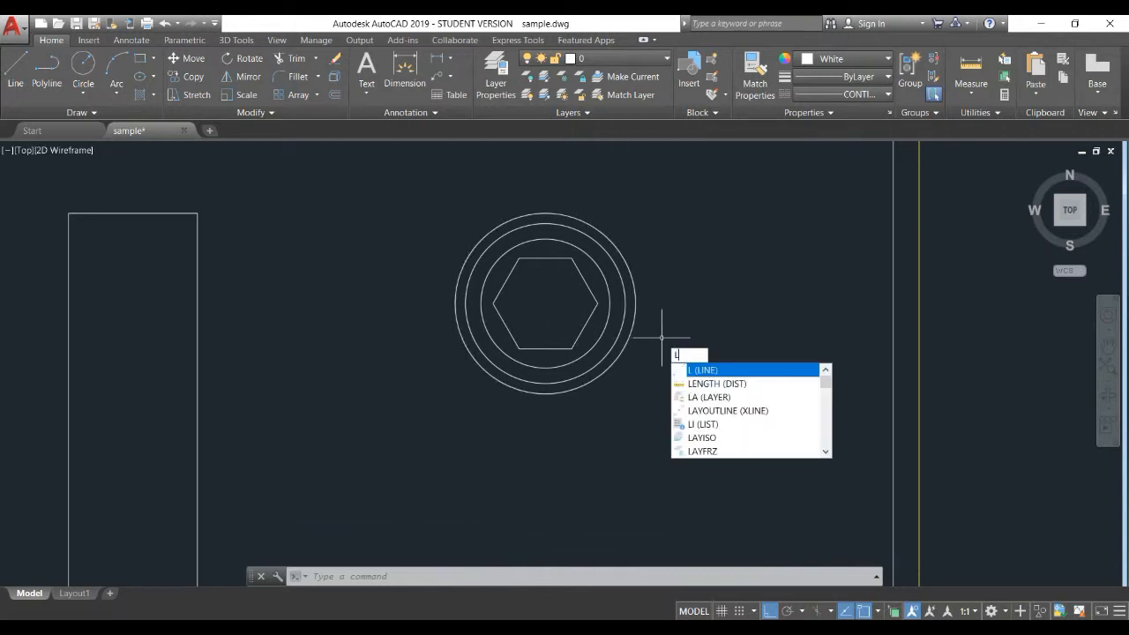
{"action": "key", "text": "Return"}
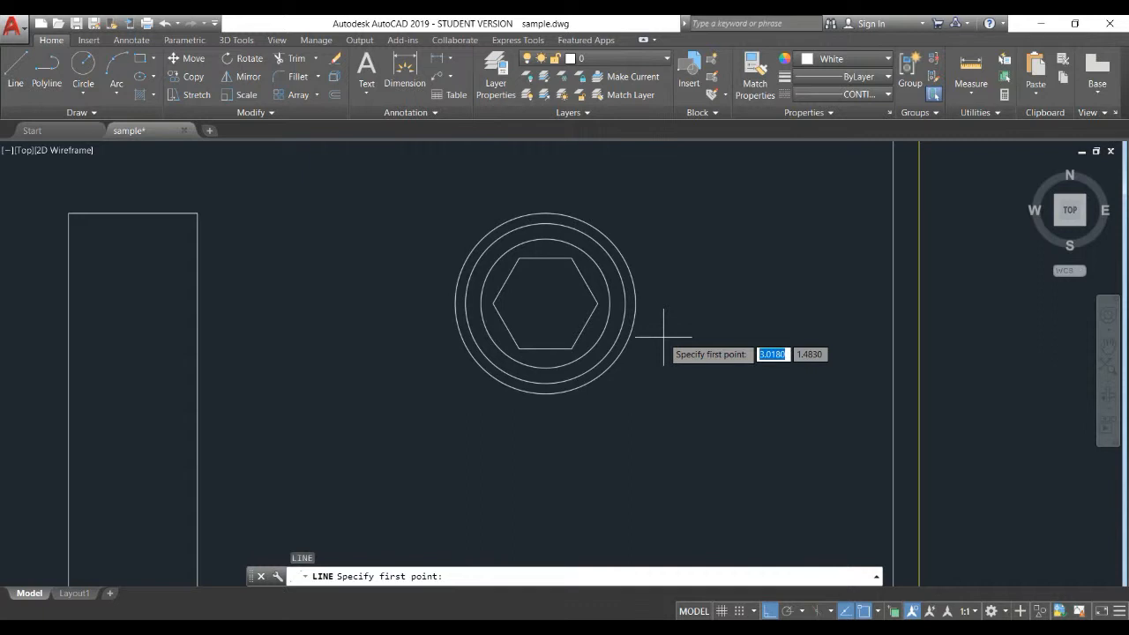
{"action": "type", "text": "tt"}
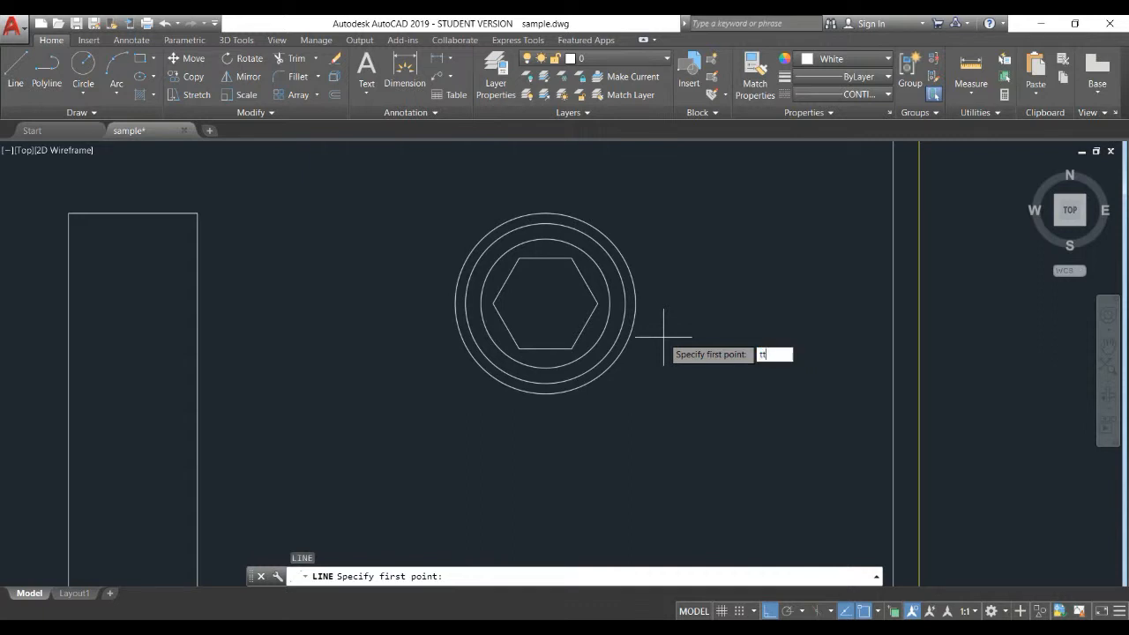
{"action": "key", "text": "Escape"}
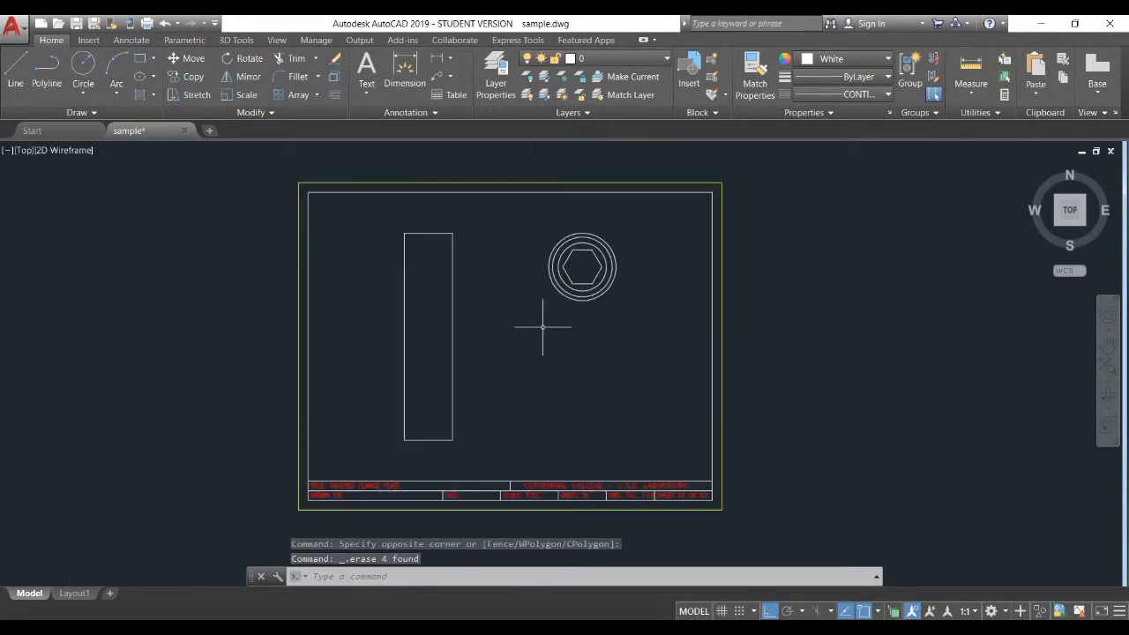
Step: Draw a .630 diameter circle centred 4.0 straight below the hexagon's centre, using a temporary tracking point
{"action": "scroll", "coordinate": [557, 300], "scroll_direction": "up", "scroll_amount": 2}
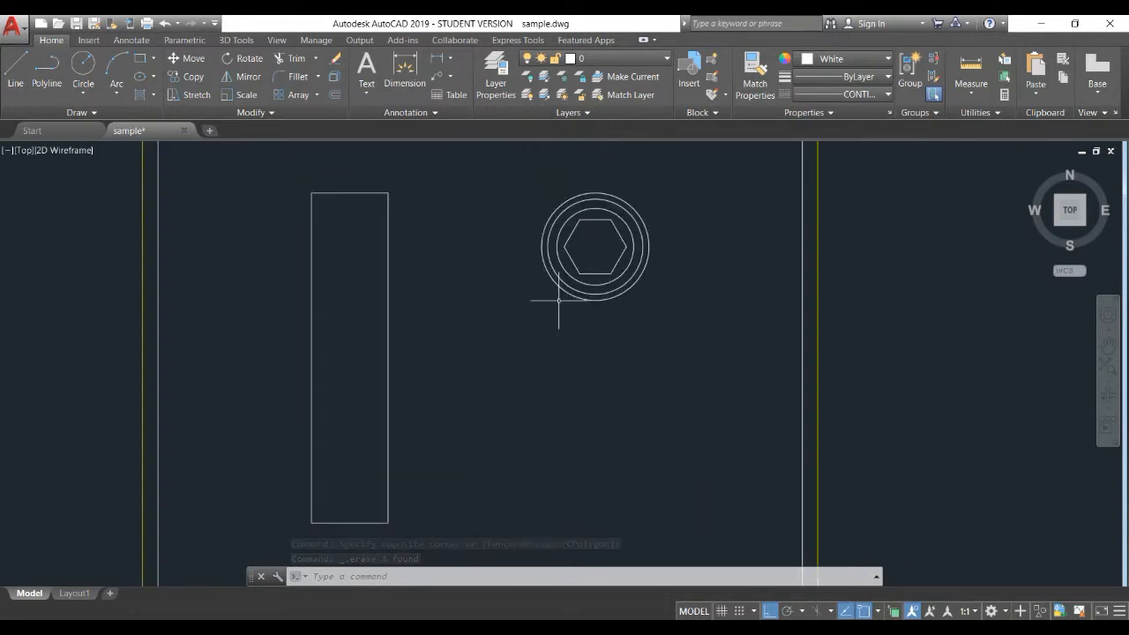
{"action": "scroll", "coordinate": [558, 300], "scroll_direction": "down", "scroll_amount": 2}
{"action": "type", "text": "c"}
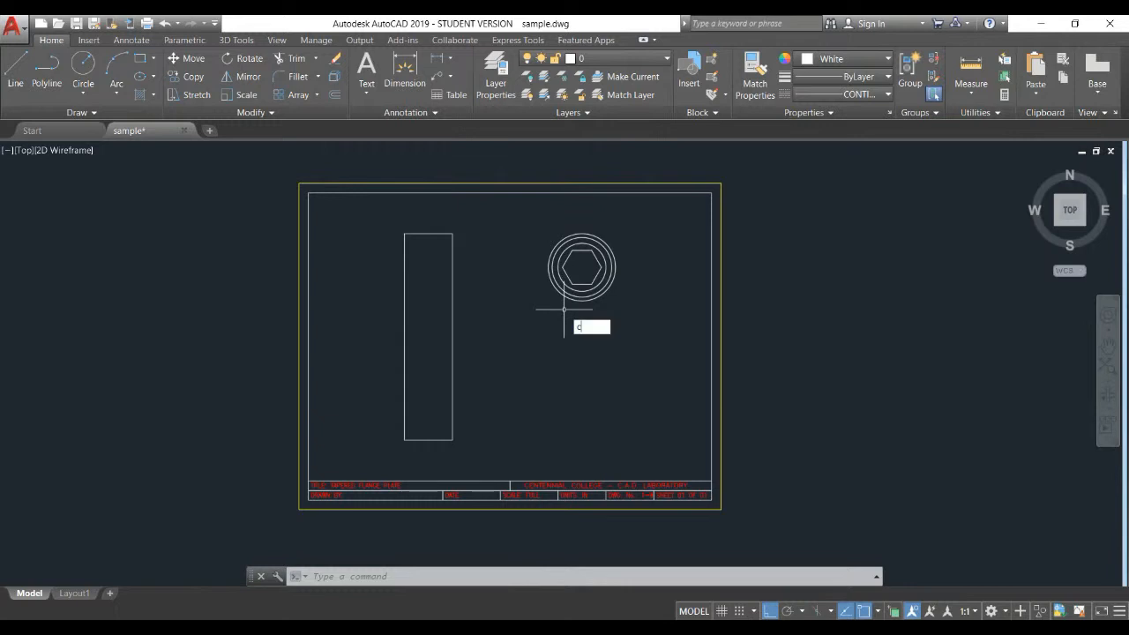
{"action": "key", "text": "Return"}
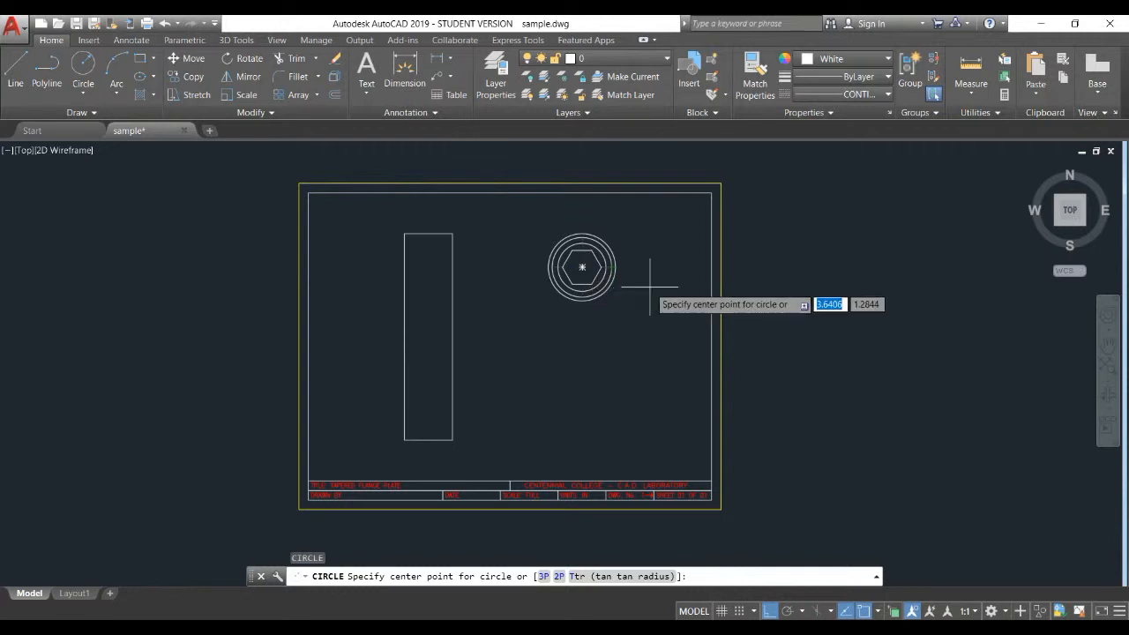
{"action": "type", "text": "tt"}
{"action": "key", "text": "Return"}
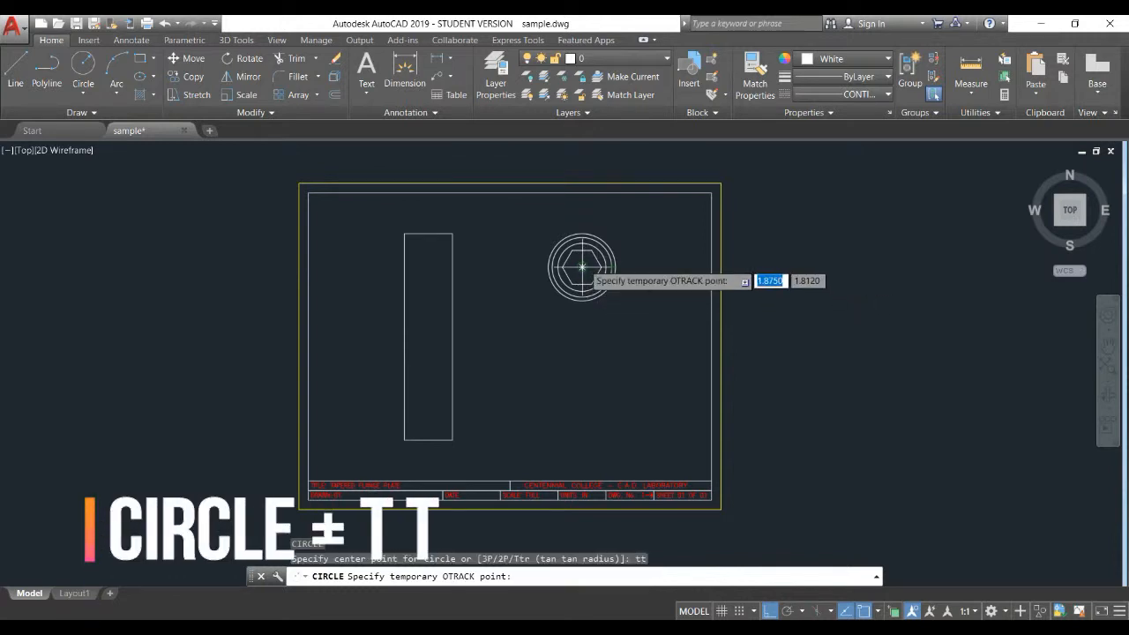
{"action": "left_click", "coordinate": [582, 267]}
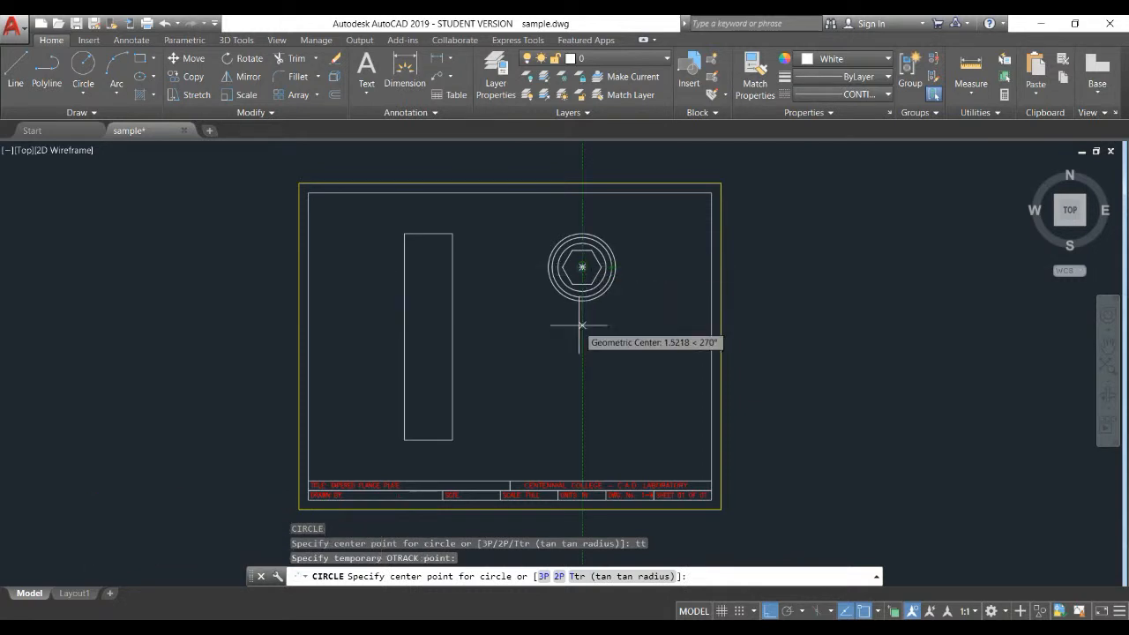
{"action": "type", "text": "4"}
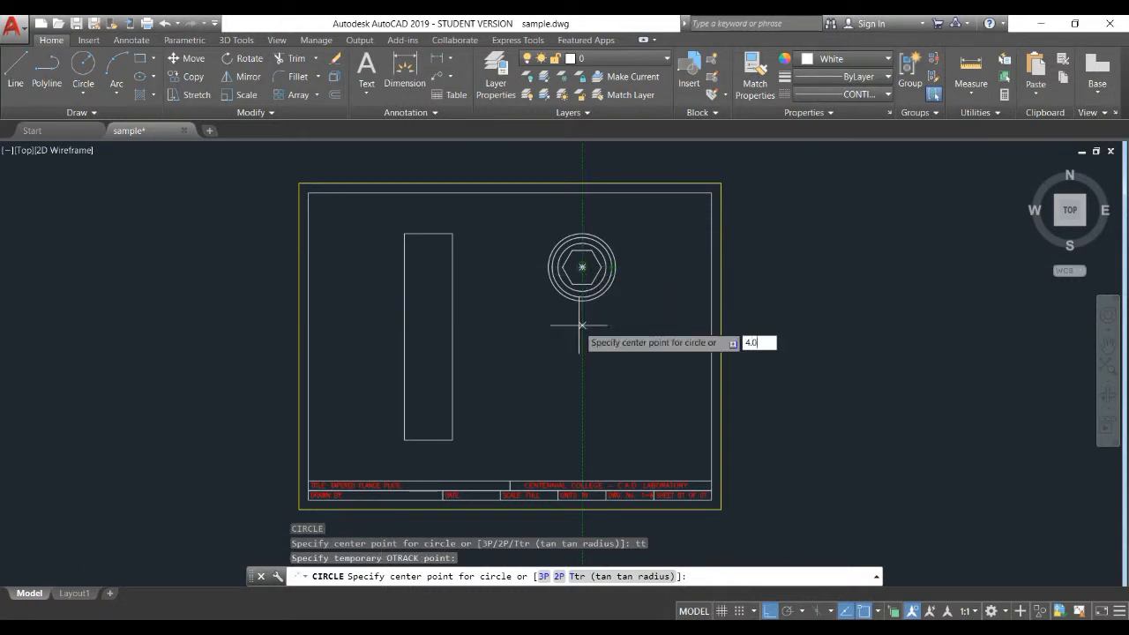
{"action": "key", "text": "Return"}
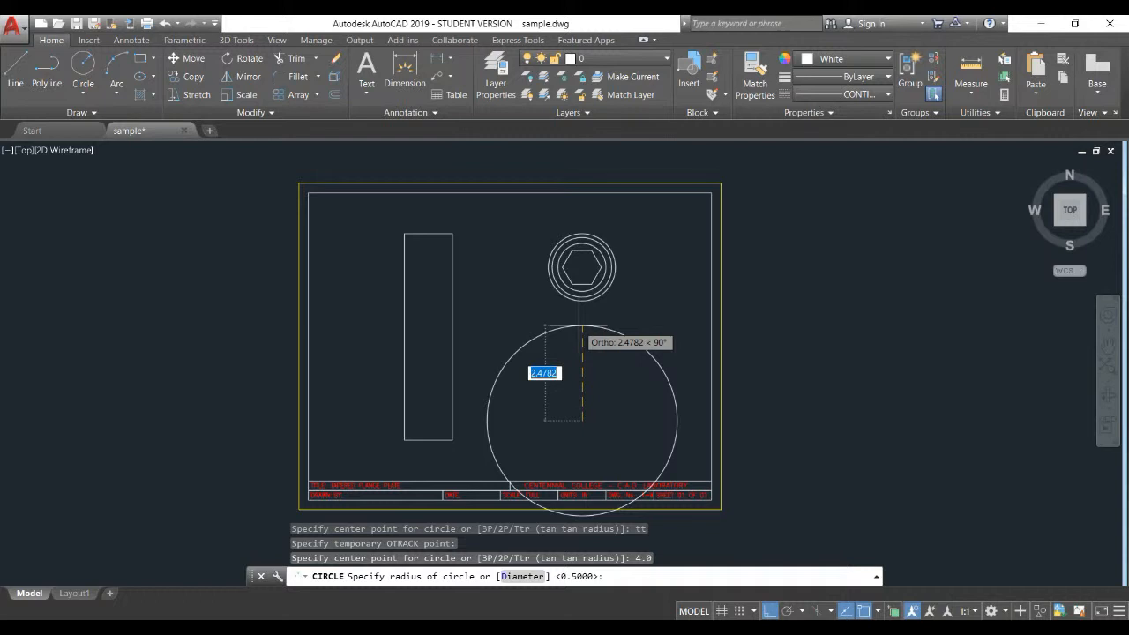
{"action": "type", "text": "d"}
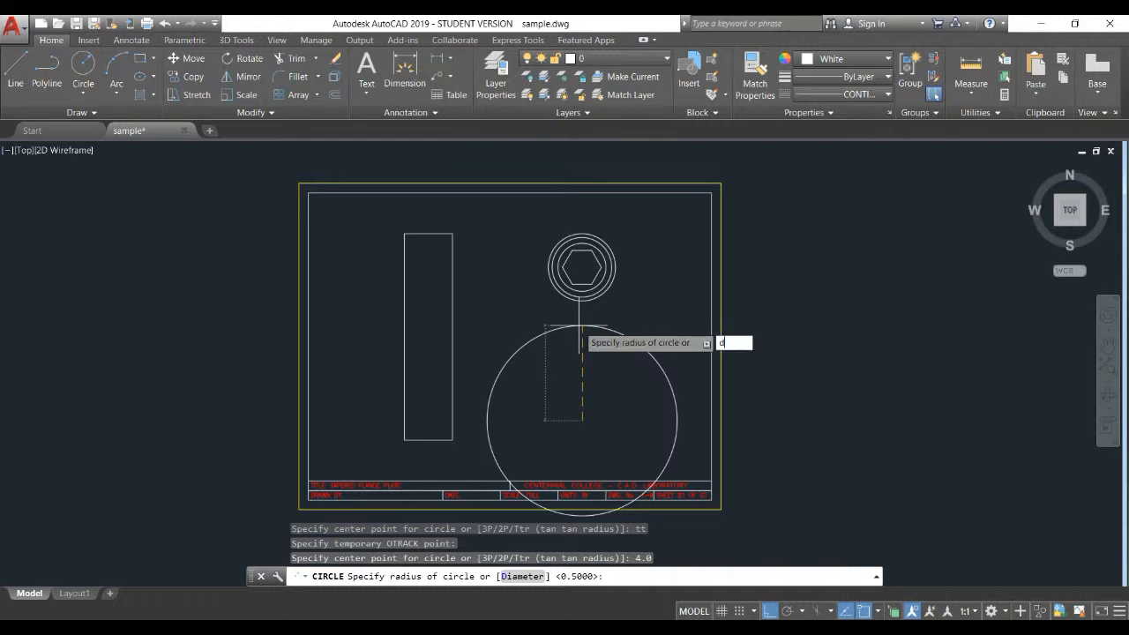
{"action": "key", "text": "Return"}
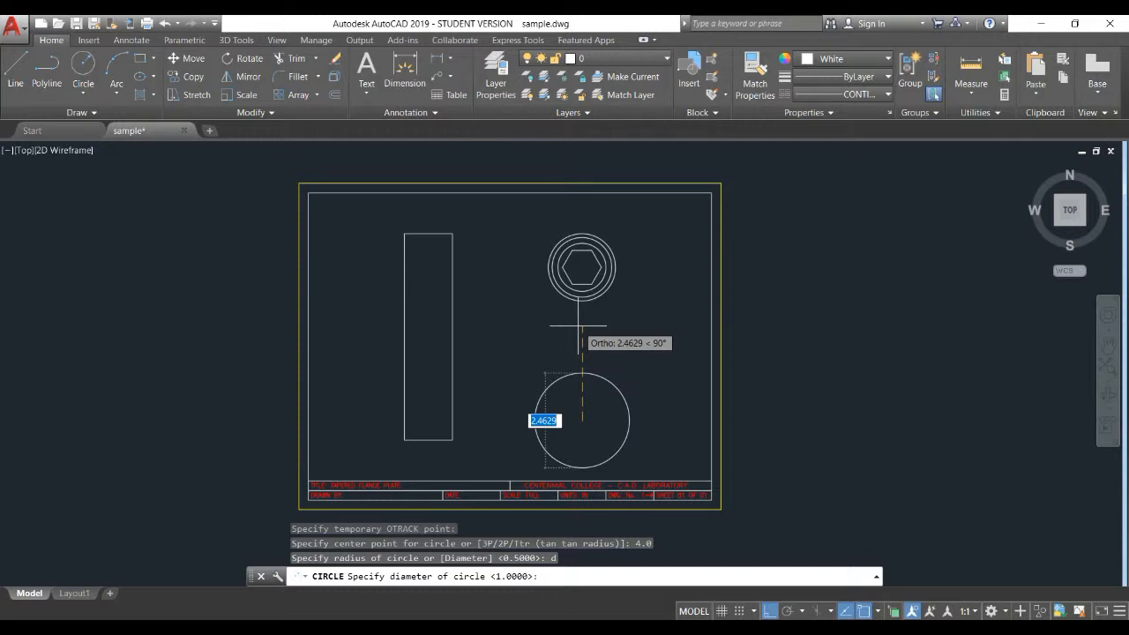
{"action": "key", "text": "BackSpace"}
{"action": "key", "text": "Return"}
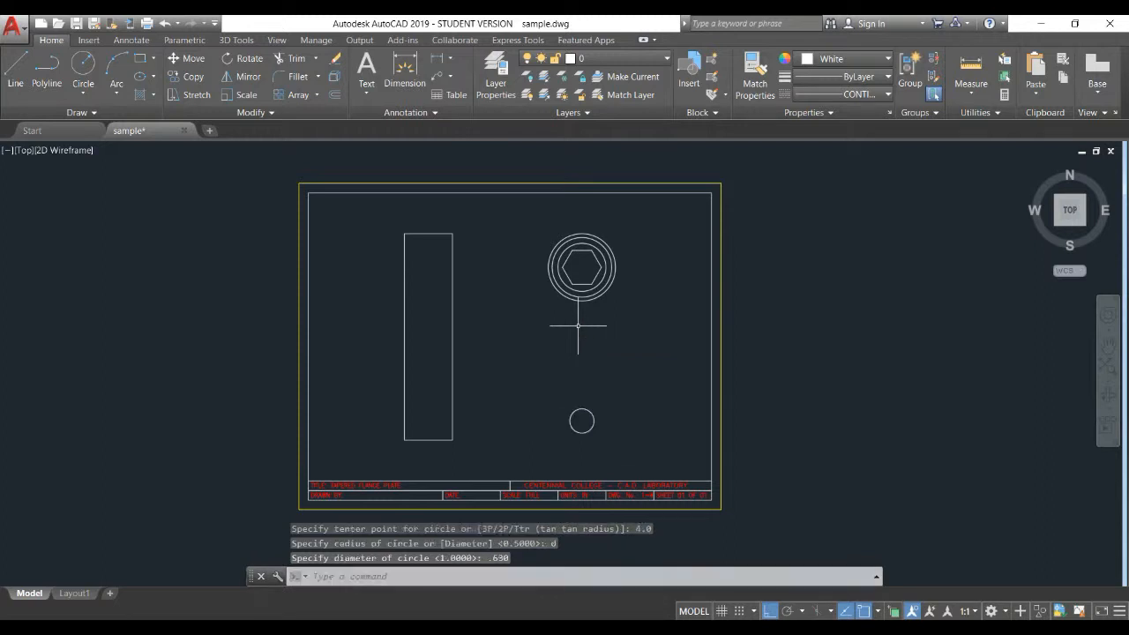
Step: Add a concentric circle with a .150 diameter at the centre of the lower circle
{"action": "key", "text": "Return"}
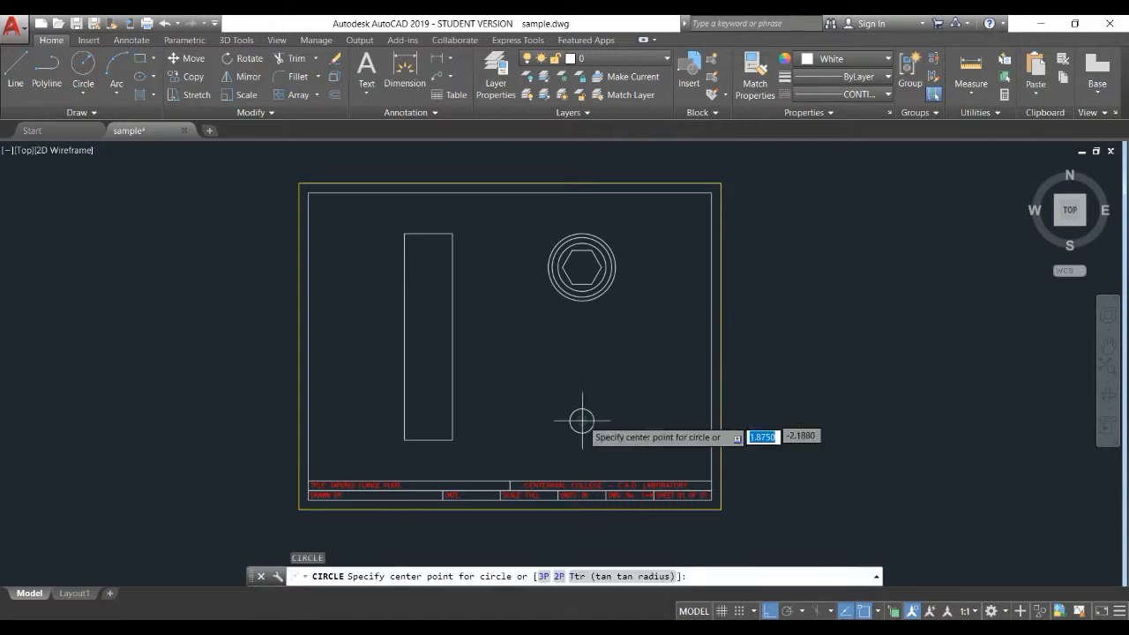
{"action": "left_click", "coordinate": [581, 419]}
{"action": "type", "text": "d"}
{"action": "key", "text": "Return"}
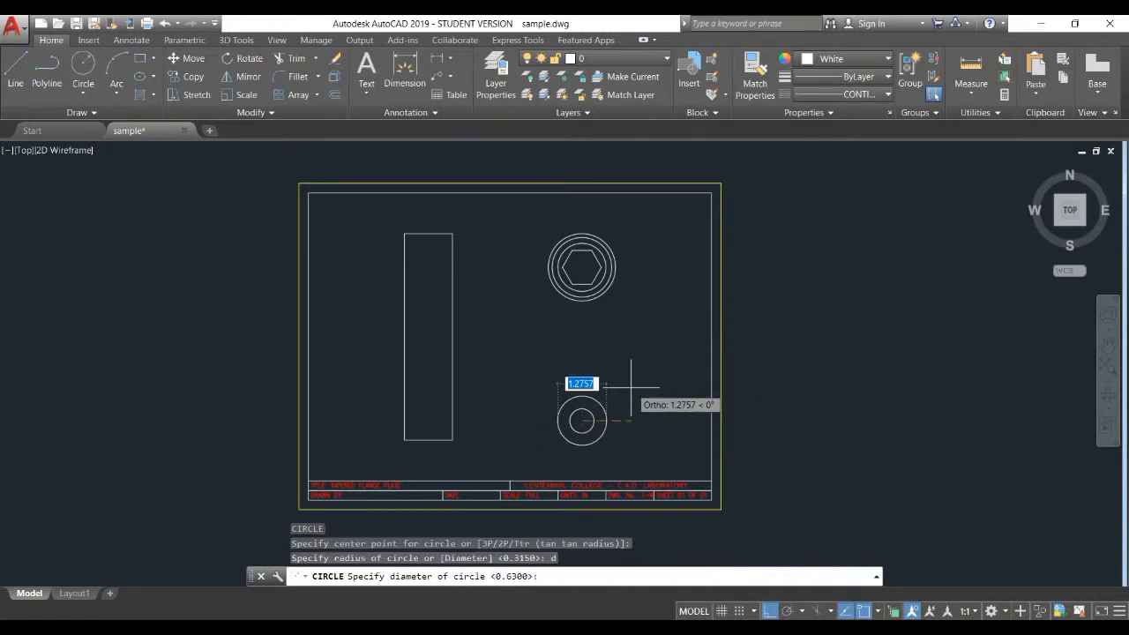
{"action": "key", "text": "BackSpace"}
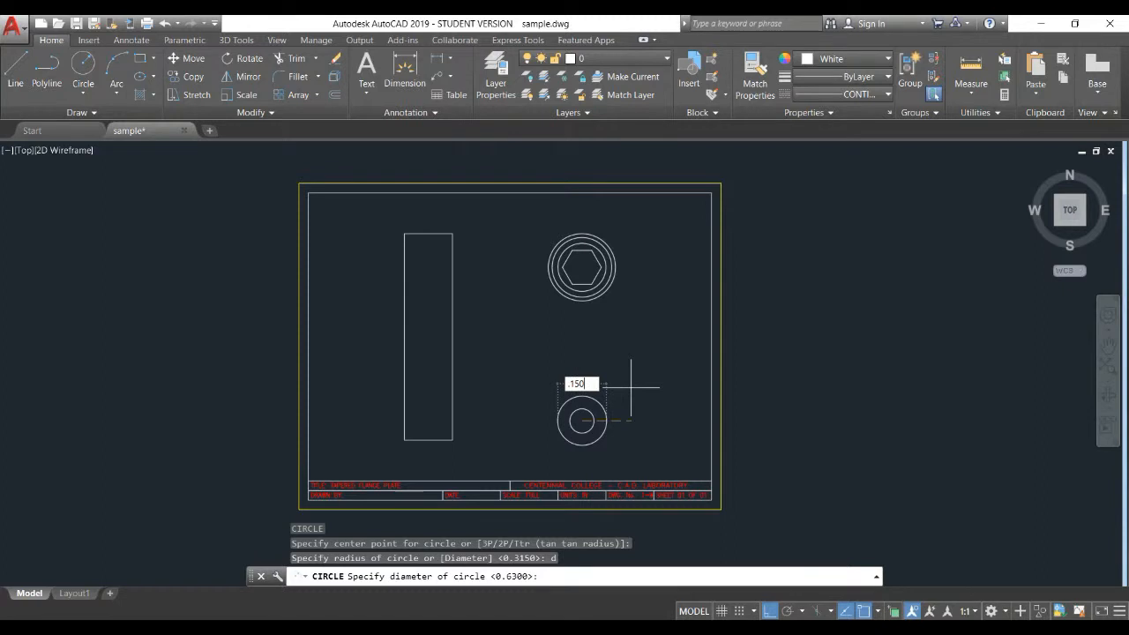
{"action": "key", "text": "Return"}
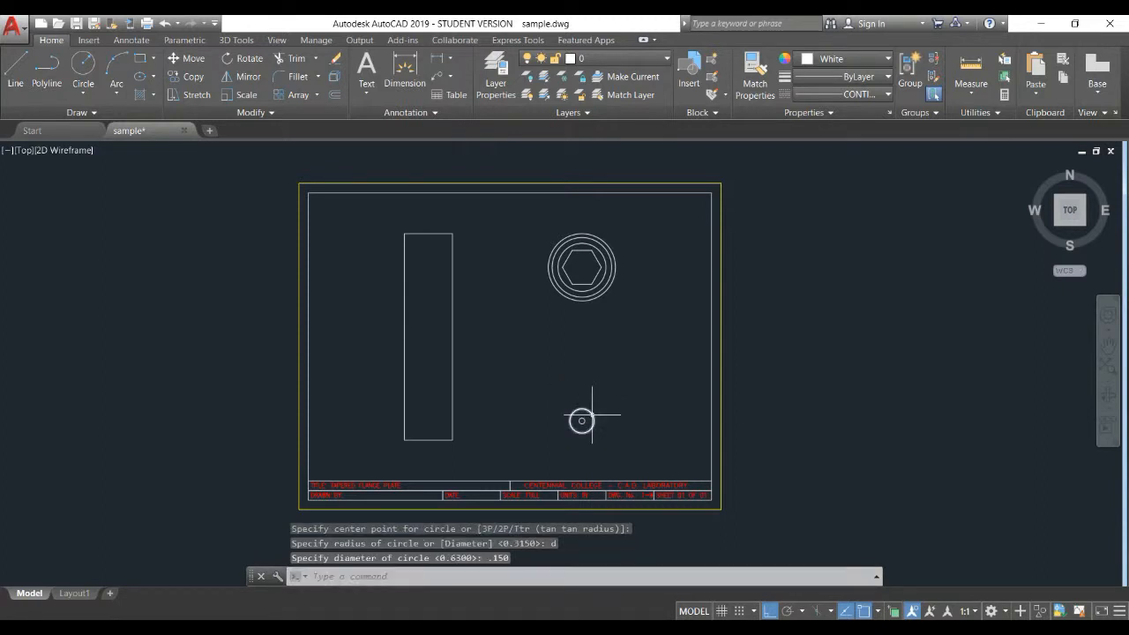
Step: Add a third concentric circle with a 1.0 diameter around the lower pair of circles
{"action": "scroll", "coordinate": [592, 414], "scroll_direction": "up", "scroll_amount": 2}
{"action": "key", "text": "Return"}
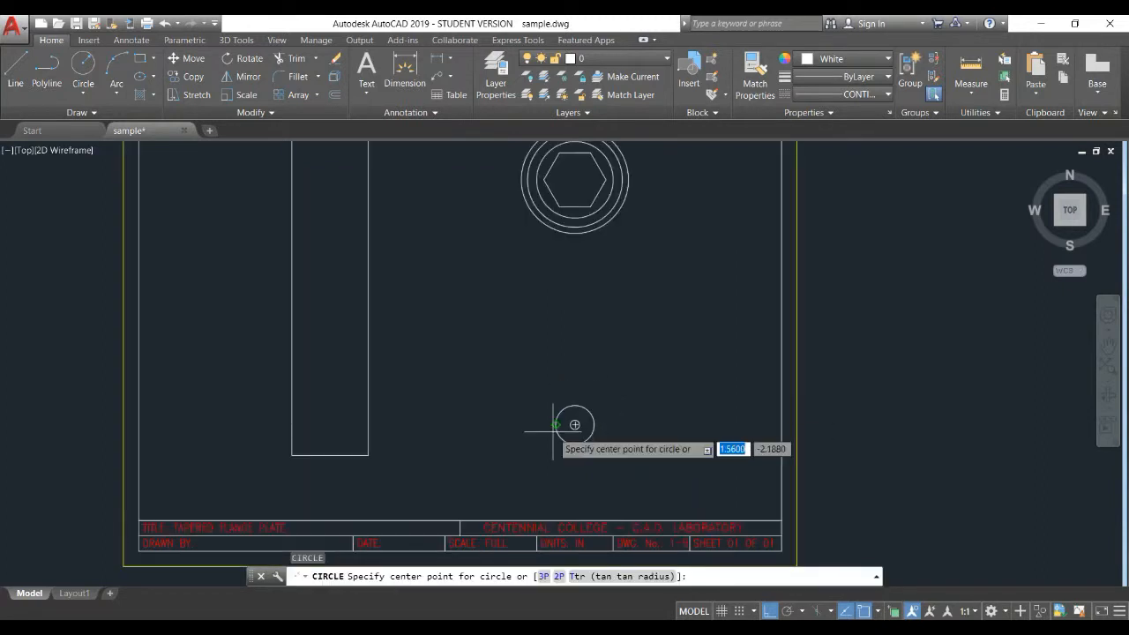
{"action": "scroll", "coordinate": [569, 422], "scroll_direction": "up", "scroll_amount": 3}
{"action": "left_click", "coordinate": [587, 428]}
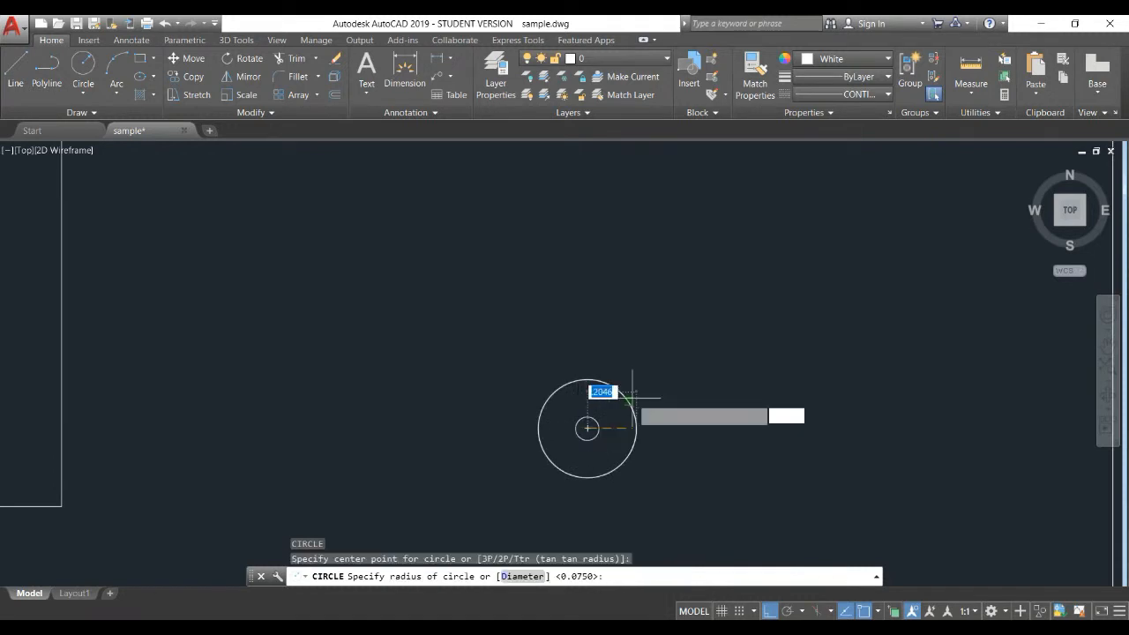
{"action": "type", "text": "d"}
{"action": "key", "text": "Return"}
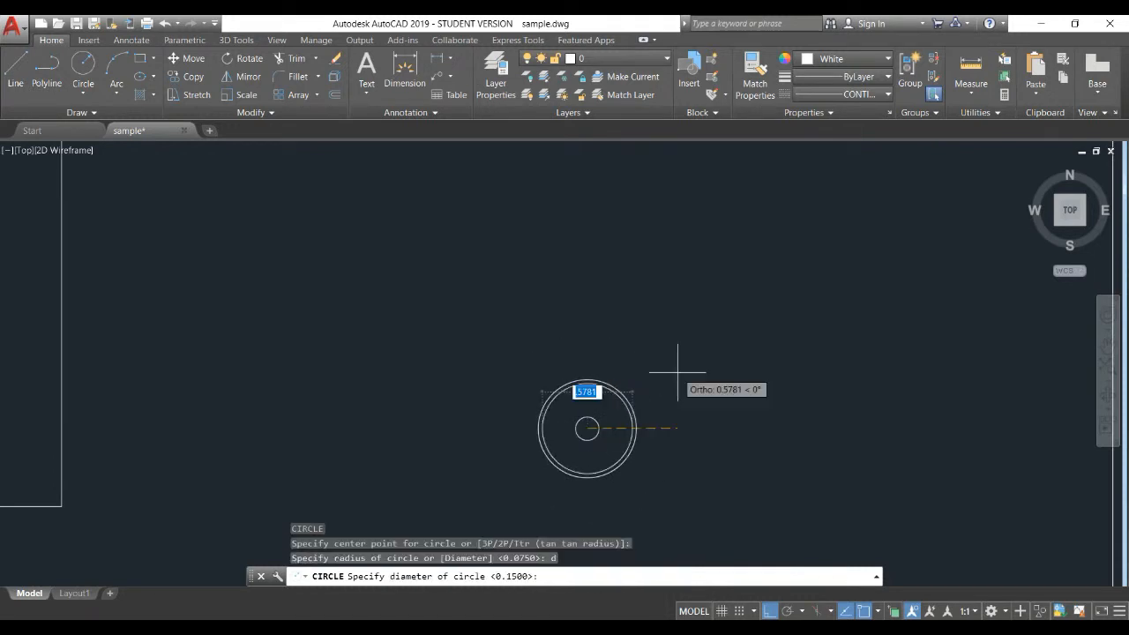
{"action": "type", "text": "1"}
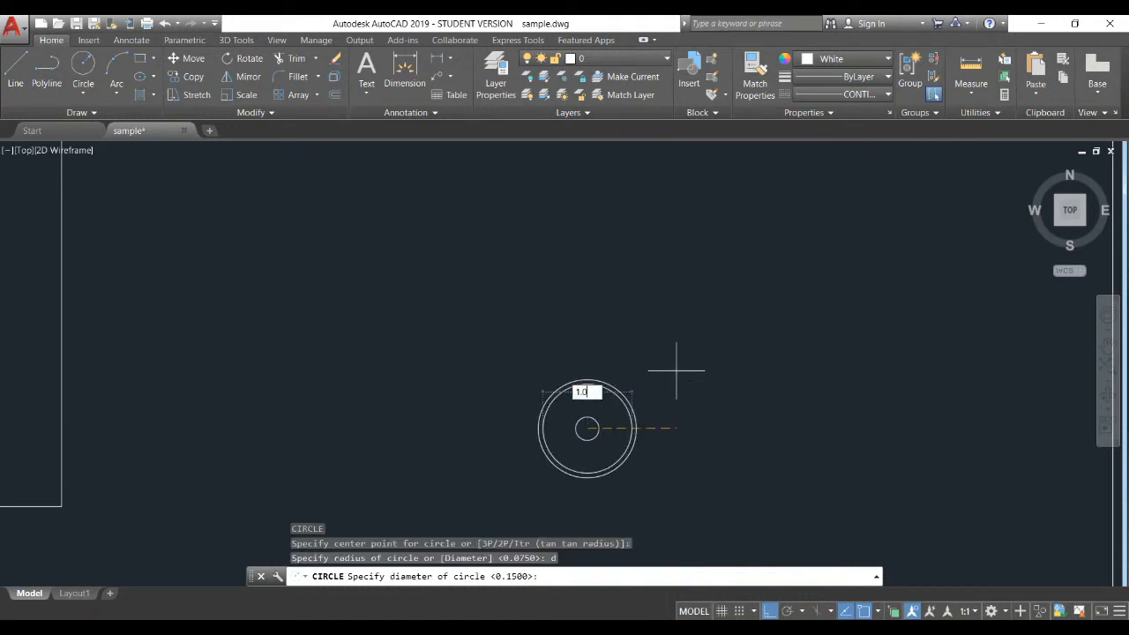
{"action": "type", "text": ".0"}
{"action": "key", "text": "Return"}
Step: Clear all object snap modes and enable only Tangent in the drafting settings
{"action": "scroll", "coordinate": [676, 373], "scroll_direction": "down", "scroll_amount": 2}
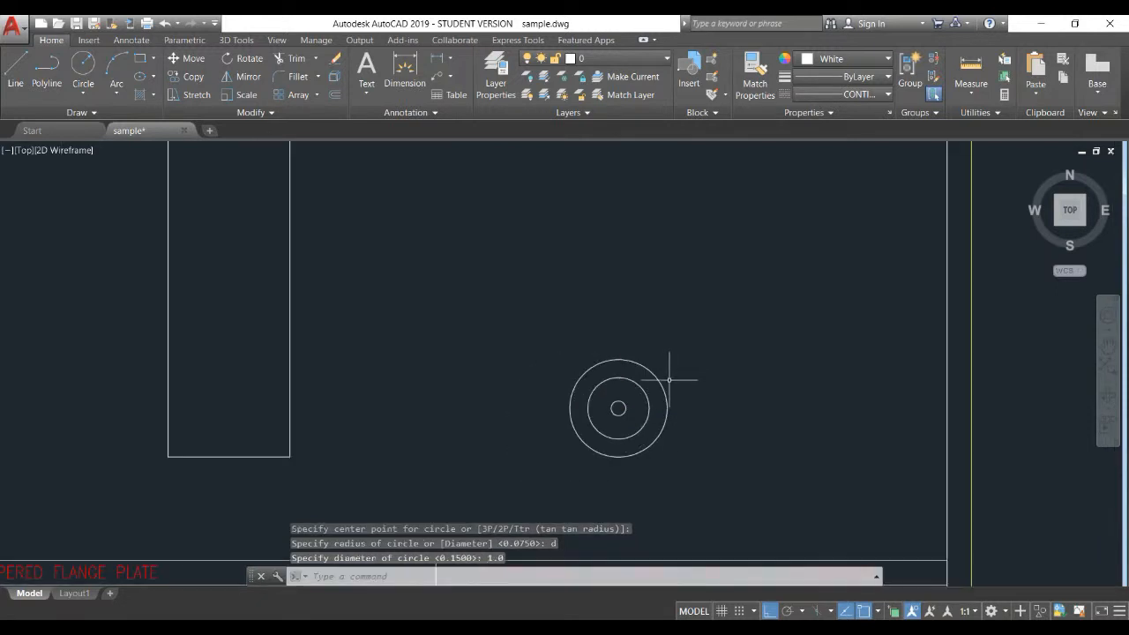
{"action": "scroll", "coordinate": [671, 380], "scroll_direction": "down", "scroll_amount": 2}
{"action": "scroll", "coordinate": [643, 379], "scroll_direction": "down", "scroll_amount": 2}
{"action": "scroll", "coordinate": [643, 380], "scroll_direction": "up", "scroll_amount": 2}
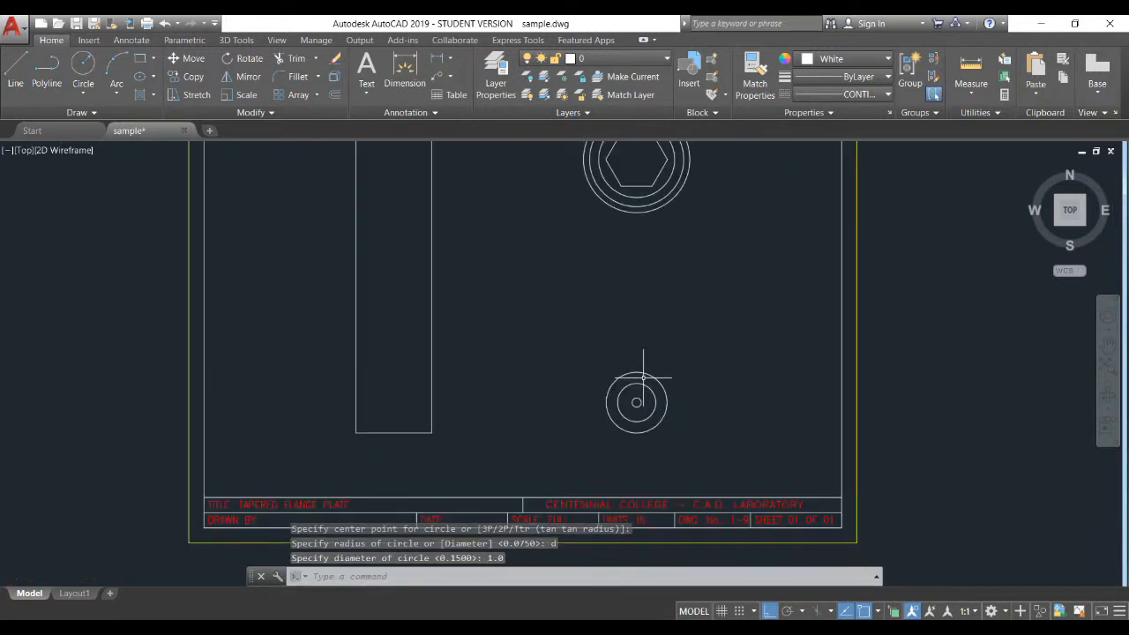
{"action": "type", "text": "ds"}
{"action": "key", "text": "Return"}
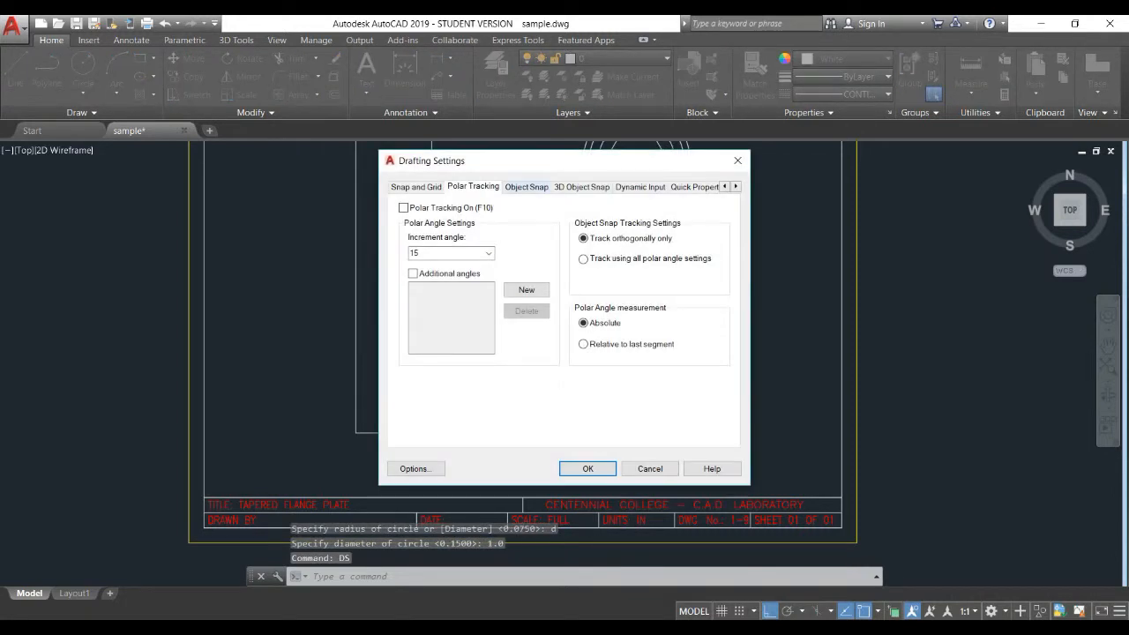
{"action": "left_click", "coordinate": [527, 186]}
{"action": "left_click", "coordinate": [693, 261]}
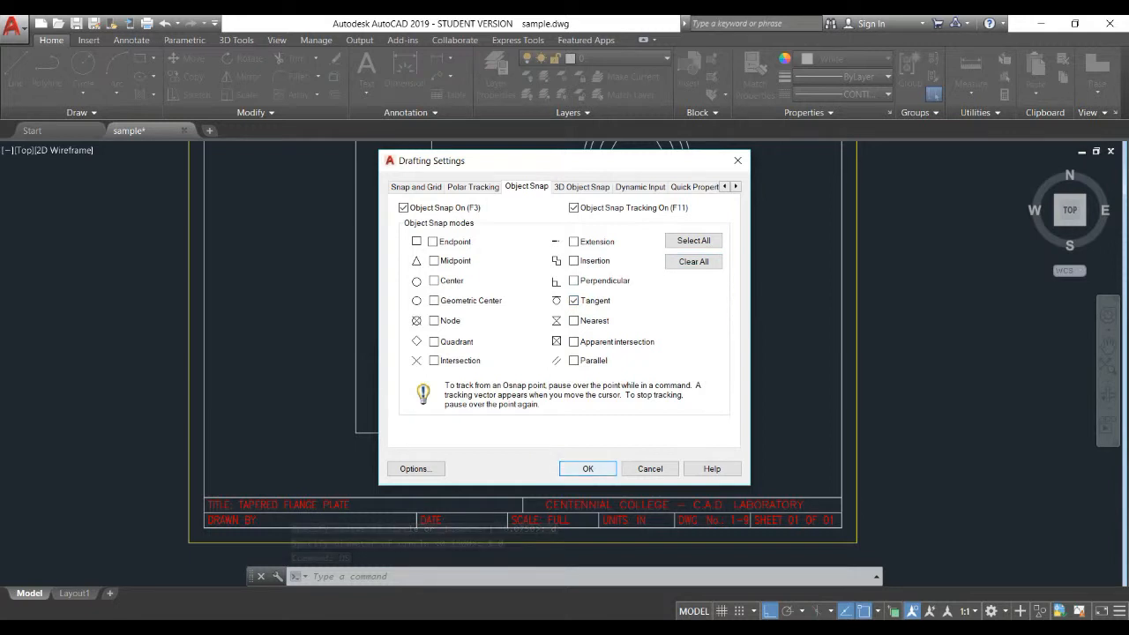
{"action": "left_click", "coordinate": [587, 468]}
Step: Draw a line tangent to the left sides of the lower and upper outermost circles
{"action": "type", "text": "l"}
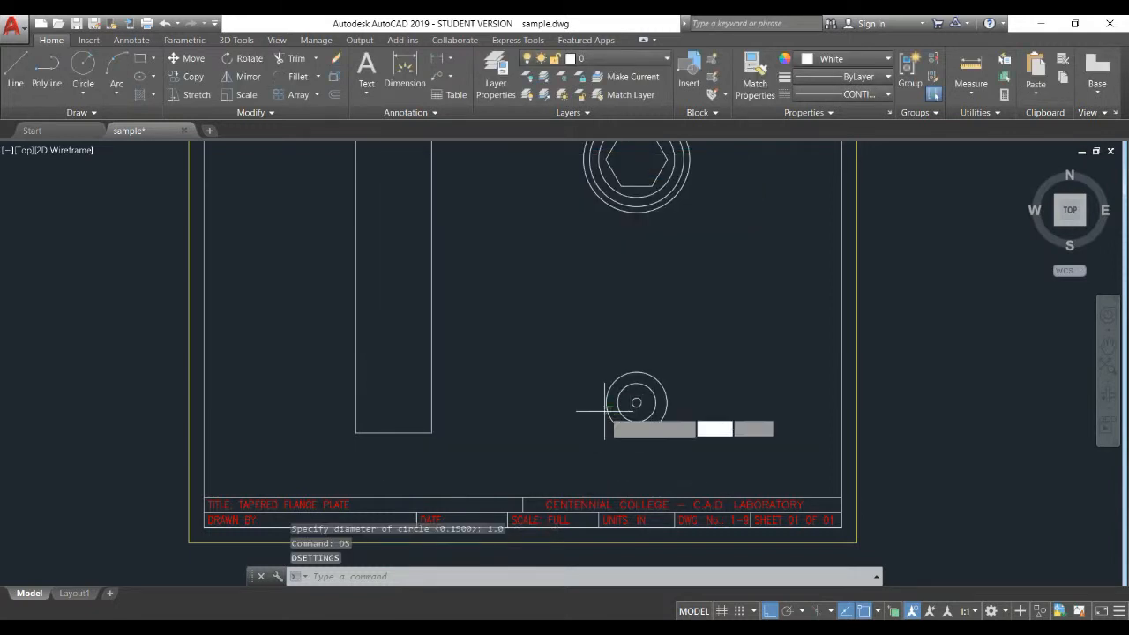
{"action": "key", "text": "Return"}
{"action": "left_click", "coordinate": [607, 404]}
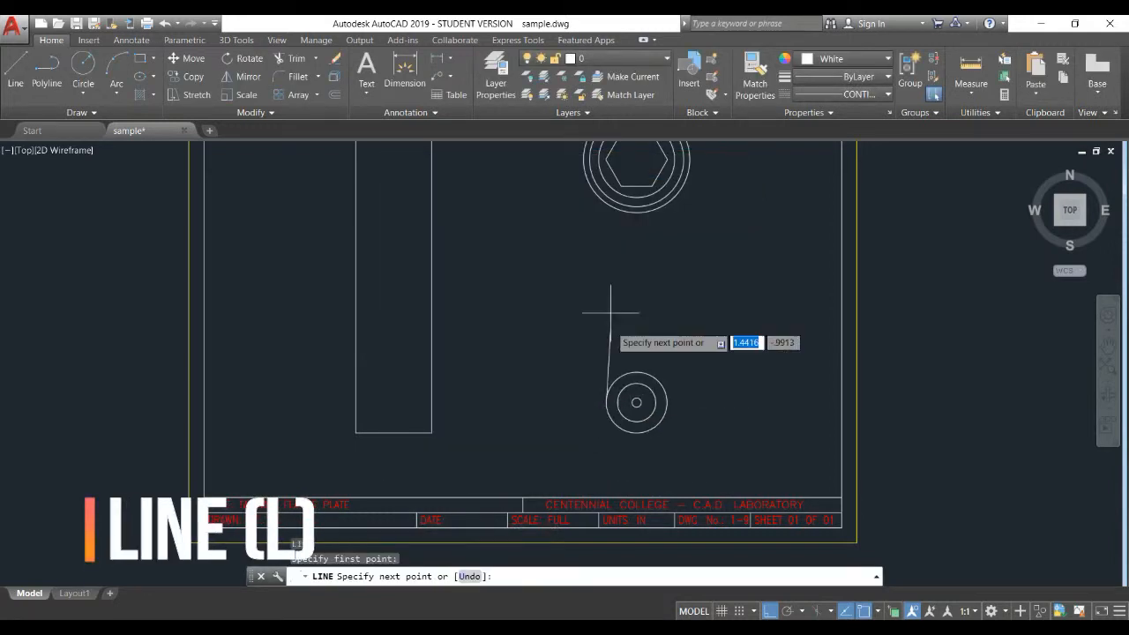
{"action": "left_click", "coordinate": [584, 173]}
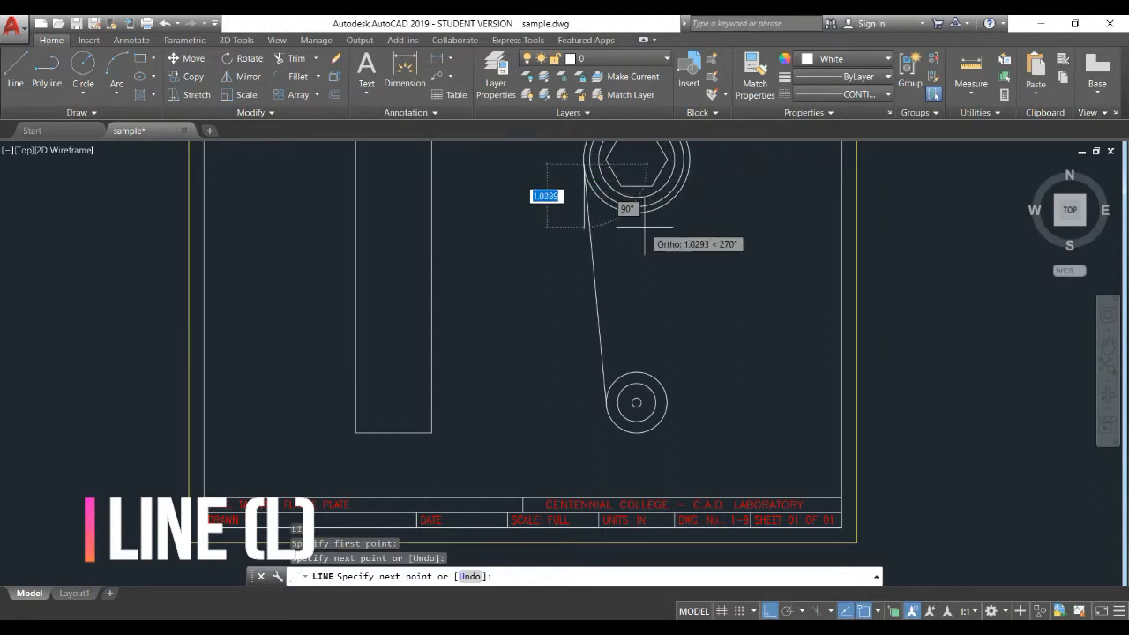
{"action": "key", "text": "Return"}
Step: Draw a matching tangent line joining the right sides of the upper and lower outermost circles
{"action": "key", "text": "Return"}
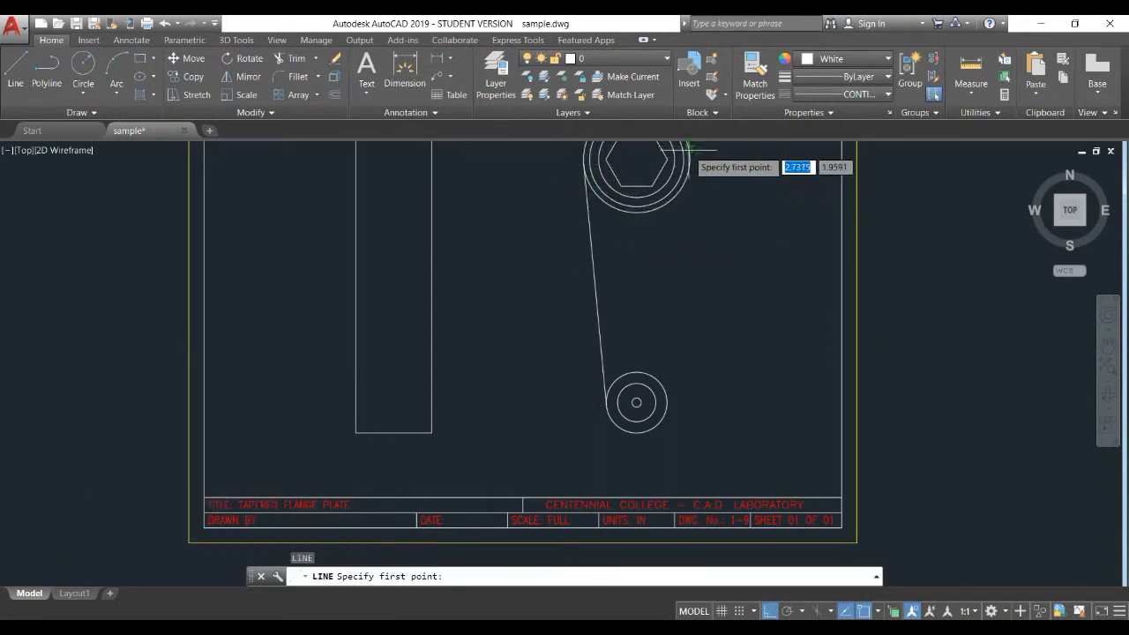
{"action": "left_click", "coordinate": [684, 180]}
{"action": "left_click", "coordinate": [664, 388]}
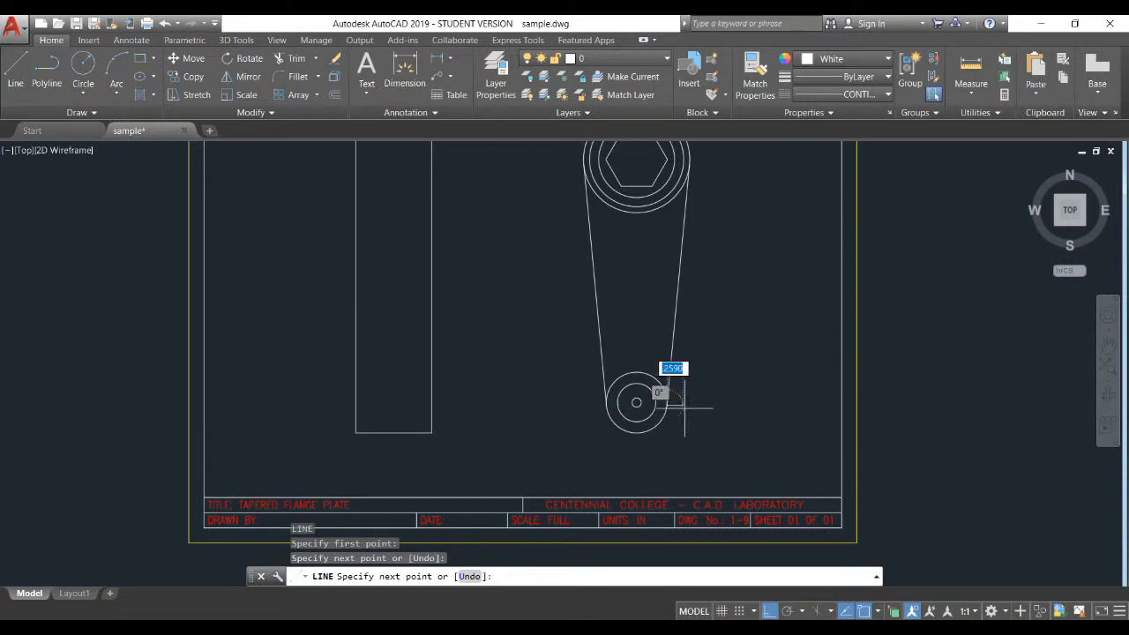
{"action": "key", "text": "Return"}
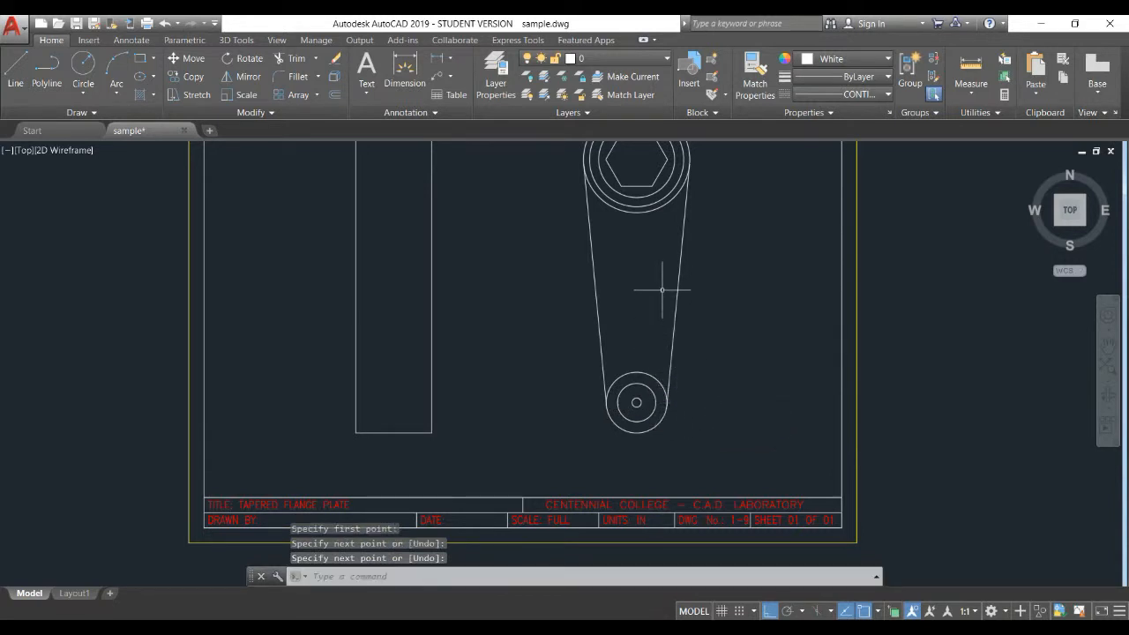
Step: Enable all object snap modes in the drafting settings
{"action": "scroll", "coordinate": [662, 289], "scroll_direction": "down", "scroll_amount": 2}
{"action": "scroll", "coordinate": [656, 289], "scroll_direction": "up", "scroll_amount": 2}
{"action": "middle_click_drag", "start_coordinate": [653, 290], "coordinate": [635, 343]}
{"action": "scroll", "coordinate": [633, 343], "scroll_direction": "up", "scroll_amount": 2}
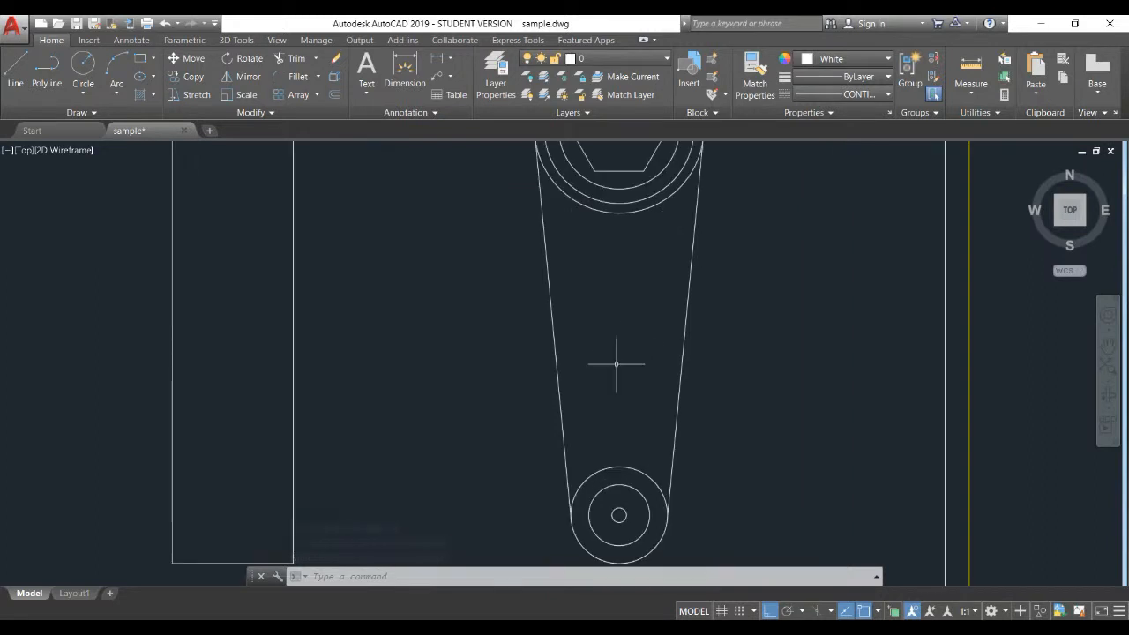
{"action": "middle_click_drag", "start_coordinate": [614, 373], "coordinate": [597, 352]}
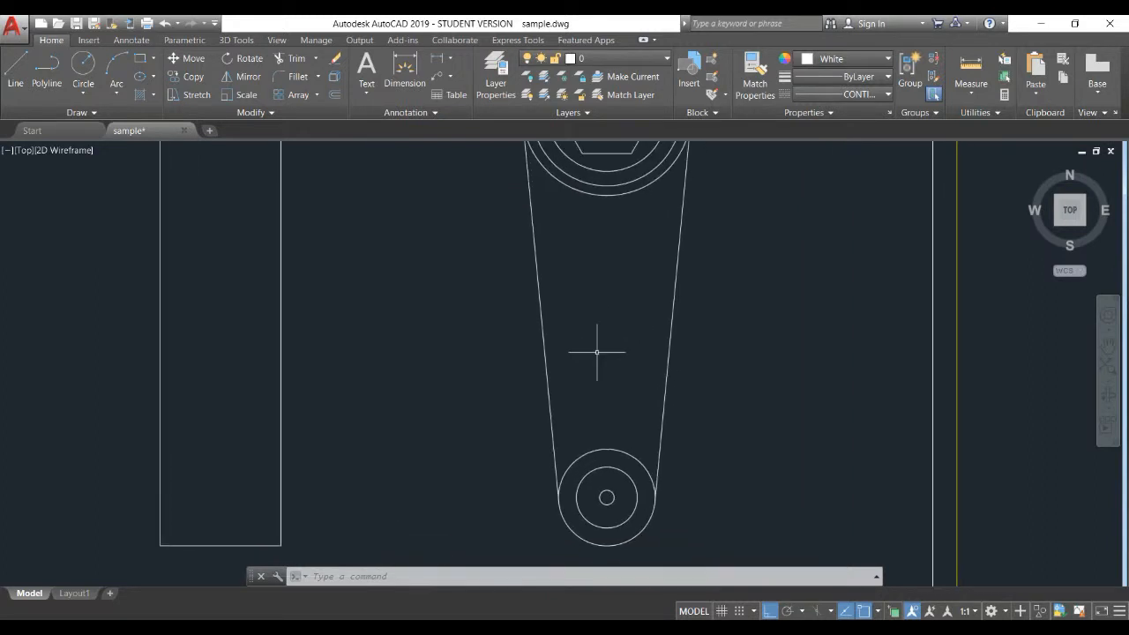
{"action": "type", "text": "ds"}
{"action": "key", "text": "Return"}
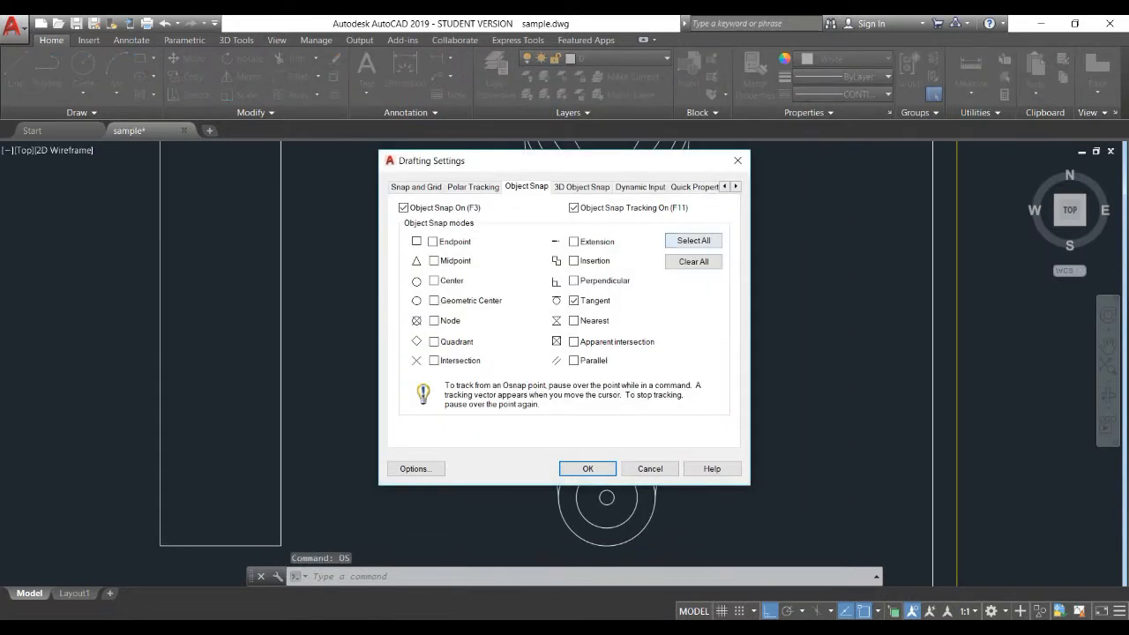
{"action": "left_click", "coordinate": [587, 469]}
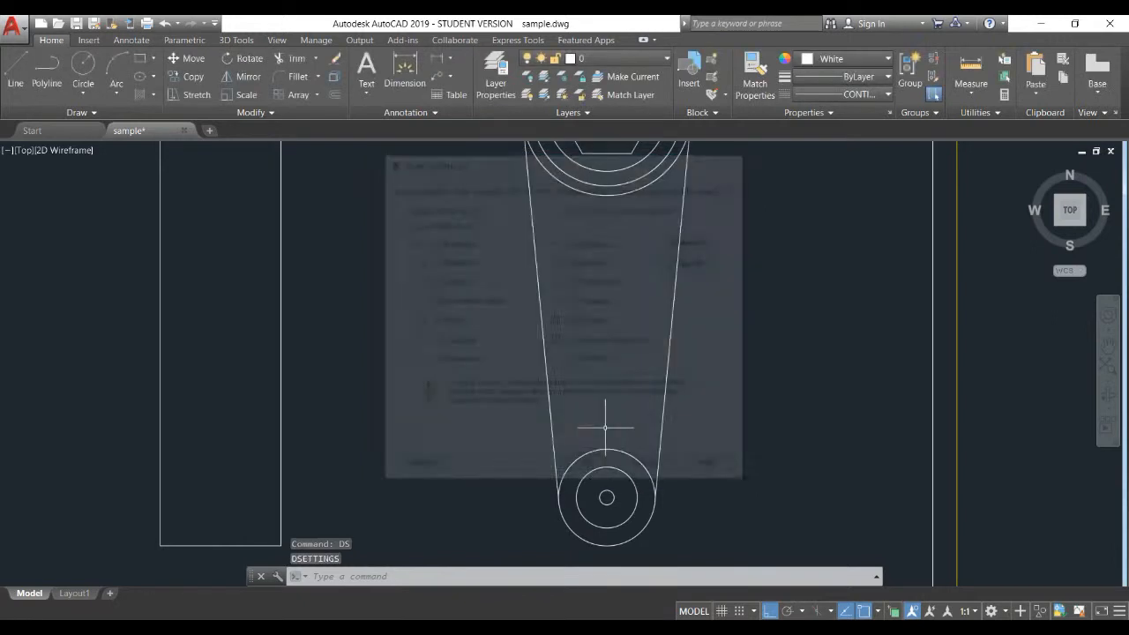
Step: Draw a circle of radius .250 centred 1.250 directly above the lower circles' centre, using a temporary tracking point
{"action": "scroll", "coordinate": [607, 423], "scroll_direction": "down", "scroll_amount": 4}
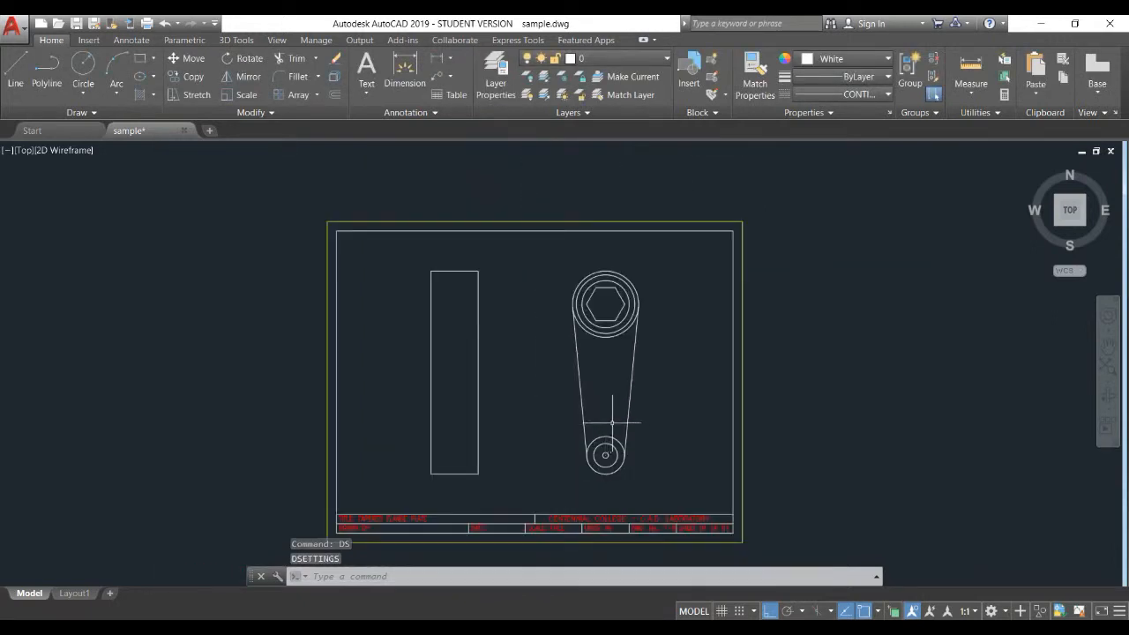
{"action": "scroll", "coordinate": [612, 423], "scroll_direction": "up", "scroll_amount": 2}
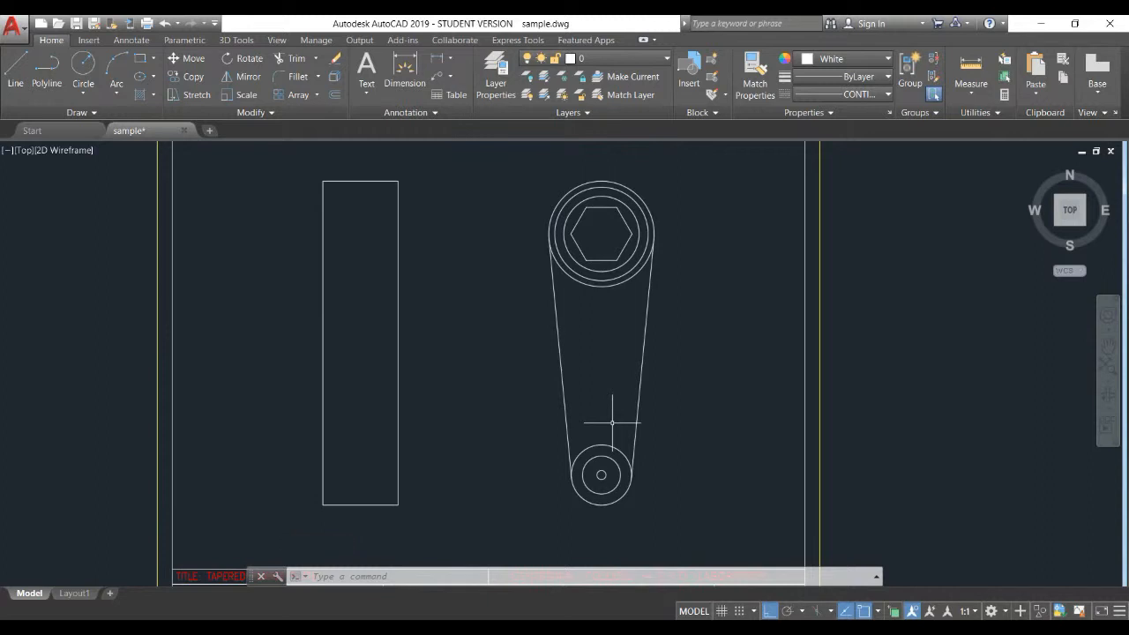
{"action": "type", "text": "c"}
{"action": "key", "text": "Return"}
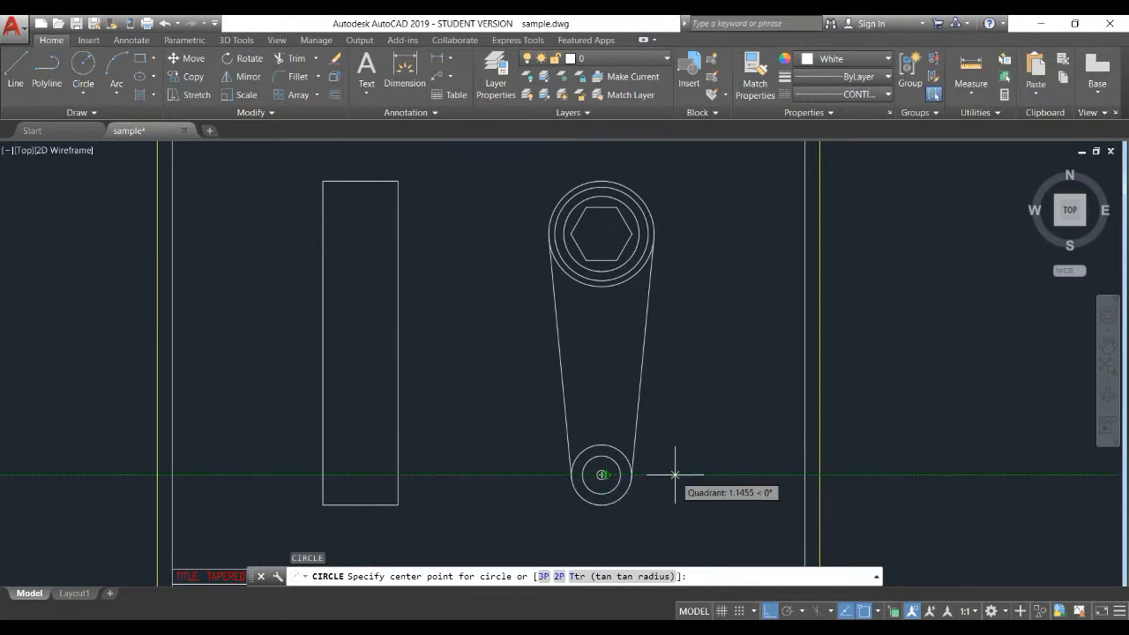
{"action": "type", "text": "tt"}
{"action": "key", "text": "Return"}
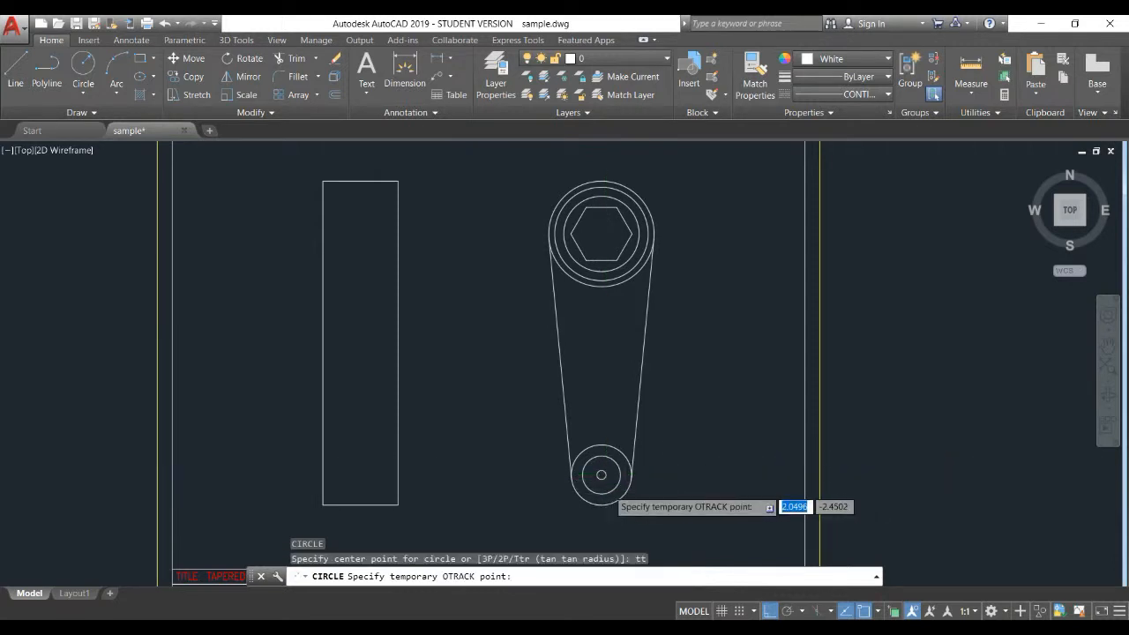
{"action": "scroll", "coordinate": [598, 467], "scroll_direction": "up", "scroll_amount": 2}
{"action": "scroll", "coordinate": [596, 465], "scroll_direction": "up", "scroll_amount": 2}
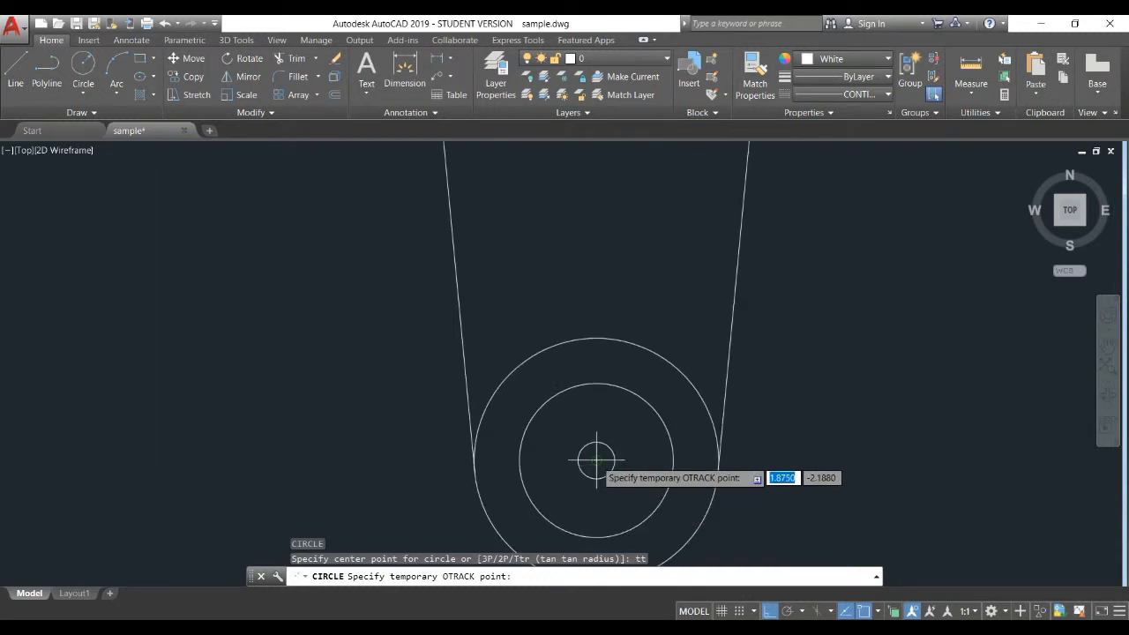
{"action": "left_click", "coordinate": [596, 460]}
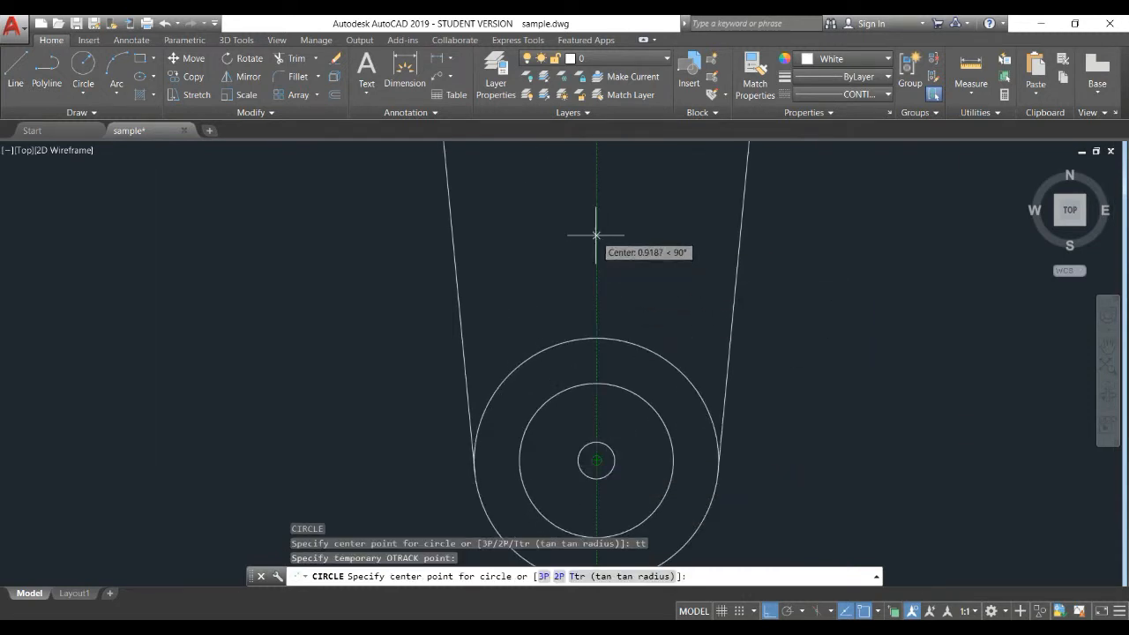
{"action": "type", "text": "1."}
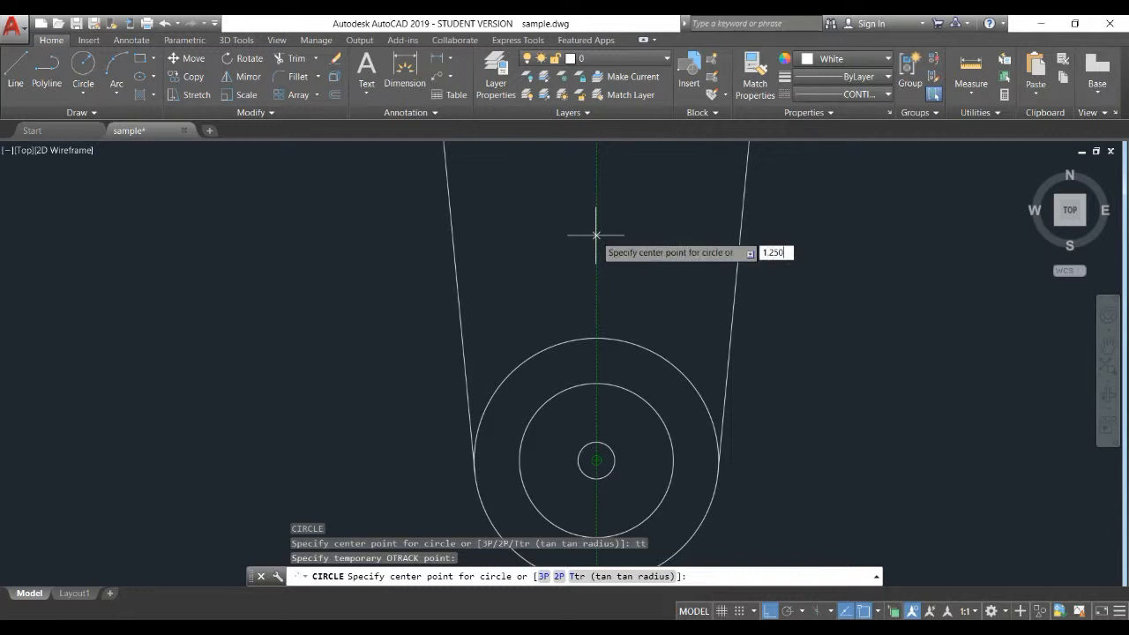
{"action": "type", "text": "250"}
{"action": "key", "text": "Return"}
{"action": "scroll", "coordinate": [596, 235], "scroll_direction": "down", "scroll_amount": 4}
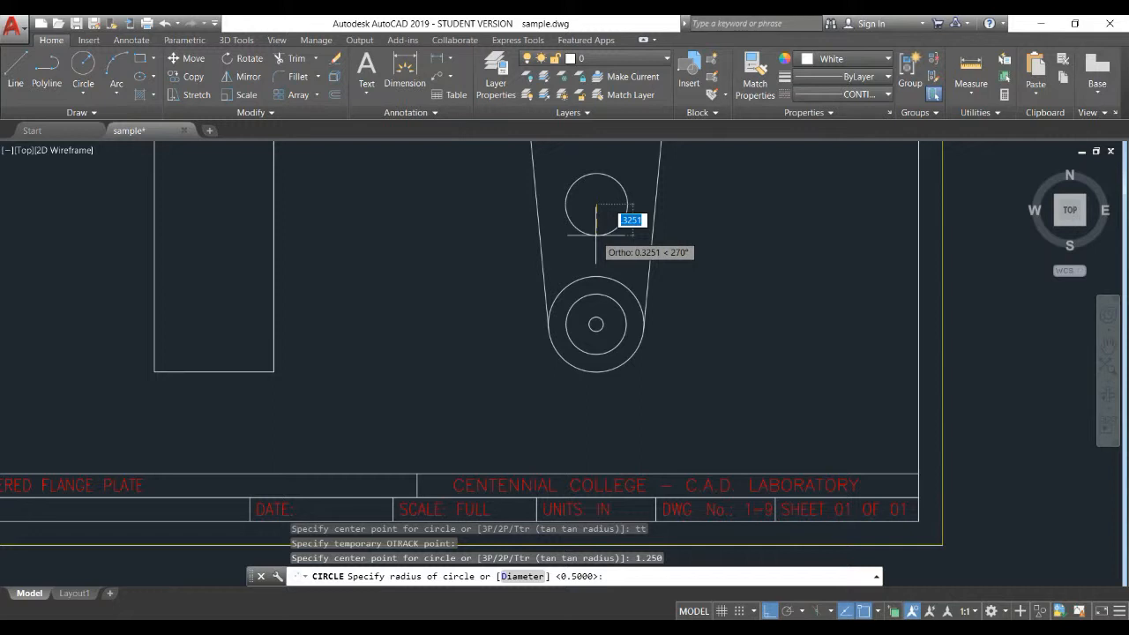
{"action": "type", "text": ".2"}
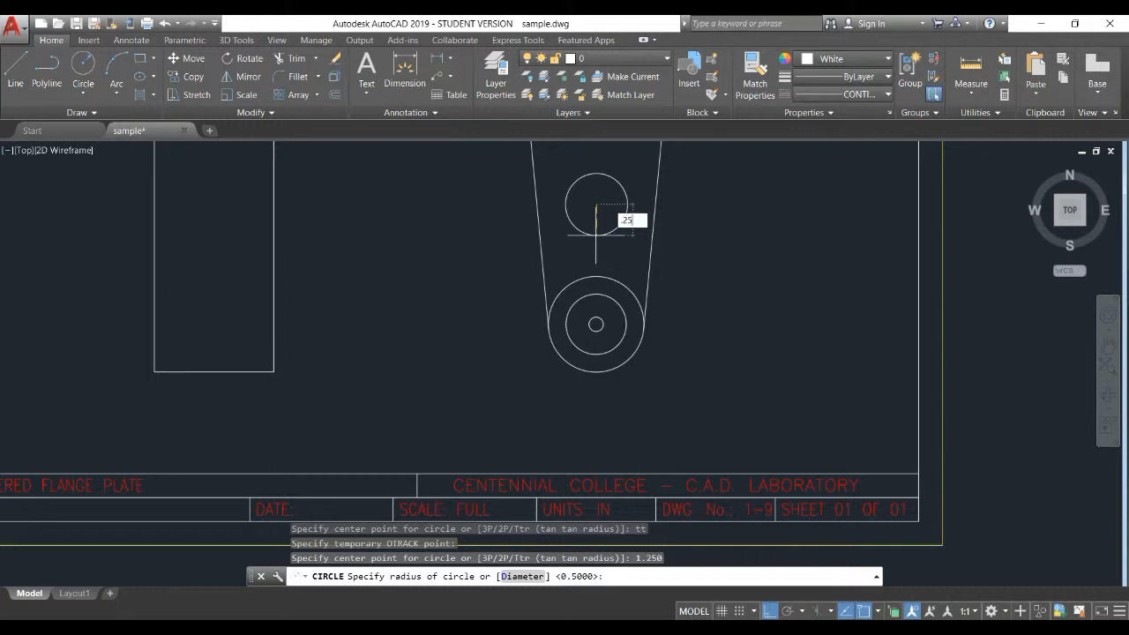
{"action": "type", "text": "50"}
{"action": "key", "text": "Return"}
Step: Copy the new .250 radius circle .750 straight up from its centre
{"action": "middle_click_drag", "start_coordinate": [588, 202], "coordinate": [545, 352]}
{"action": "scroll", "coordinate": [556, 306], "scroll_direction": "up", "scroll_amount": 2}
{"action": "type", "text": "CO"}
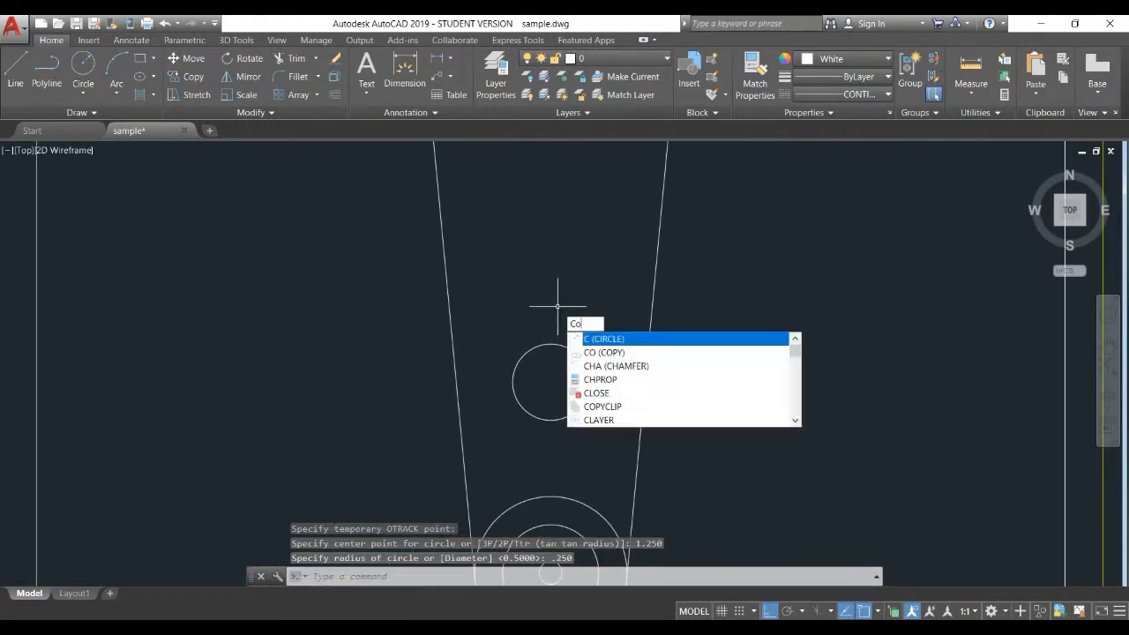
{"action": "key", "text": "Return"}
{"action": "left_click", "coordinate": [580, 354]}
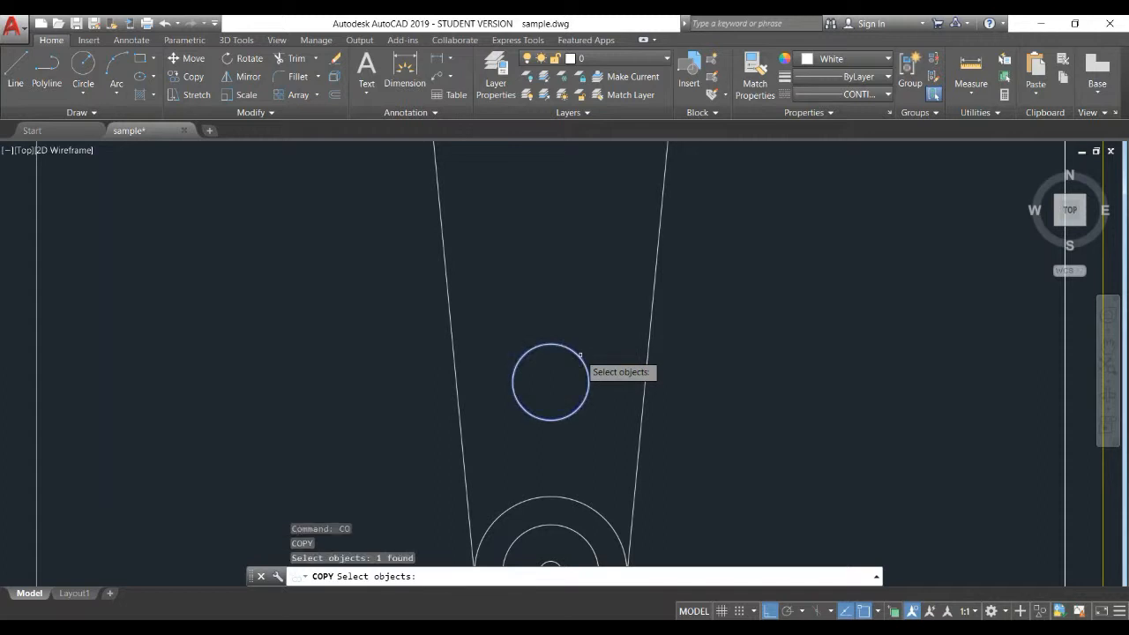
{"action": "key", "text": "Return"}
{"action": "left_click", "coordinate": [550, 381]}
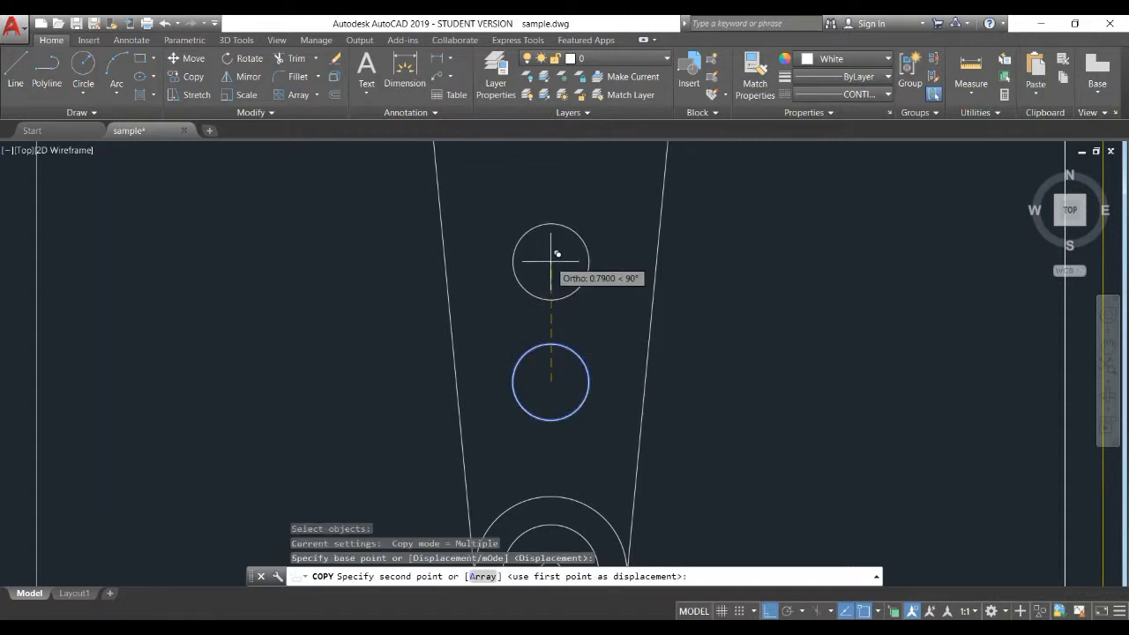
{"action": "type", "text": ".75"}
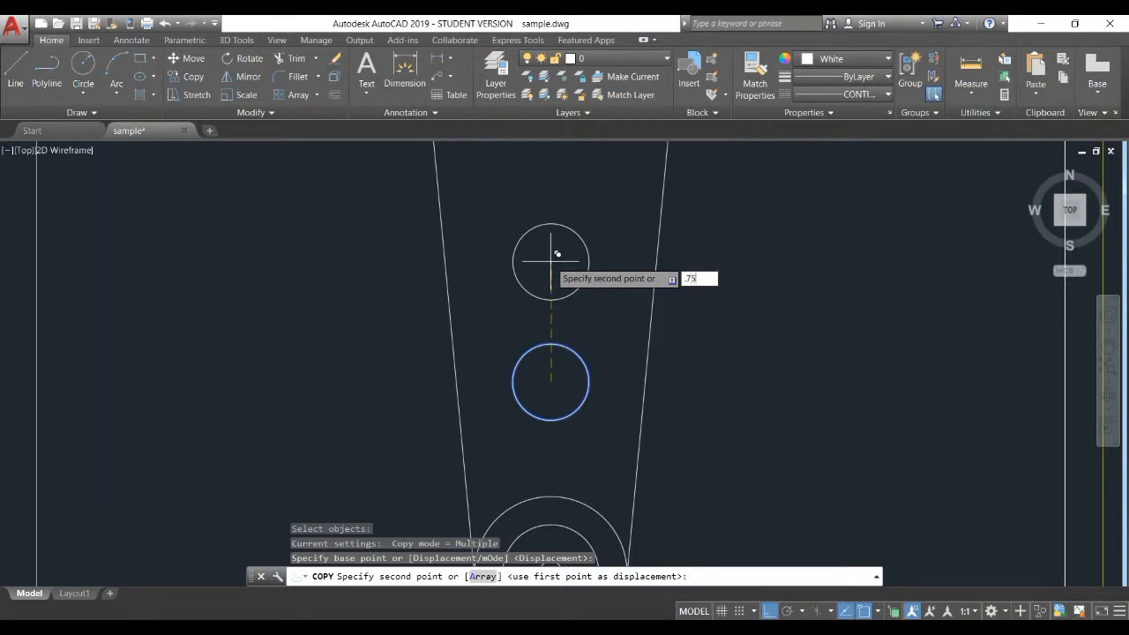
{"action": "type", "text": "0"}
{"action": "key", "text": "Return"}
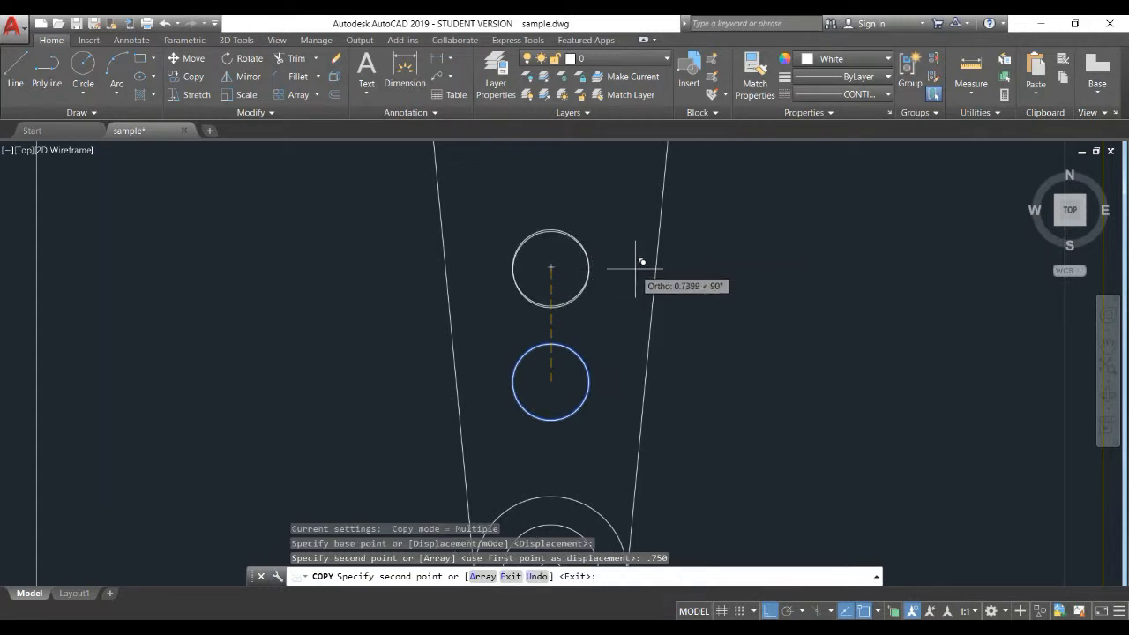
{"action": "key", "text": "Return"}
Step: Connect the left and right quadrants of the two equal circles with vertical lines
{"action": "type", "text": "l"}
{"action": "key", "text": "Return"}
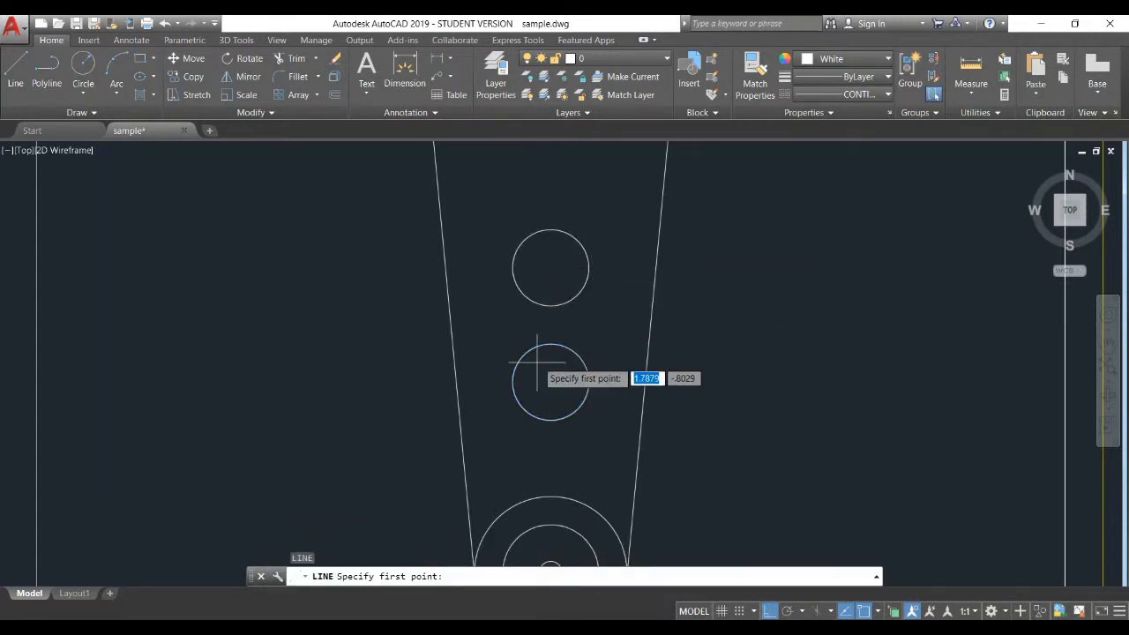
{"action": "left_click", "coordinate": [513, 382]}
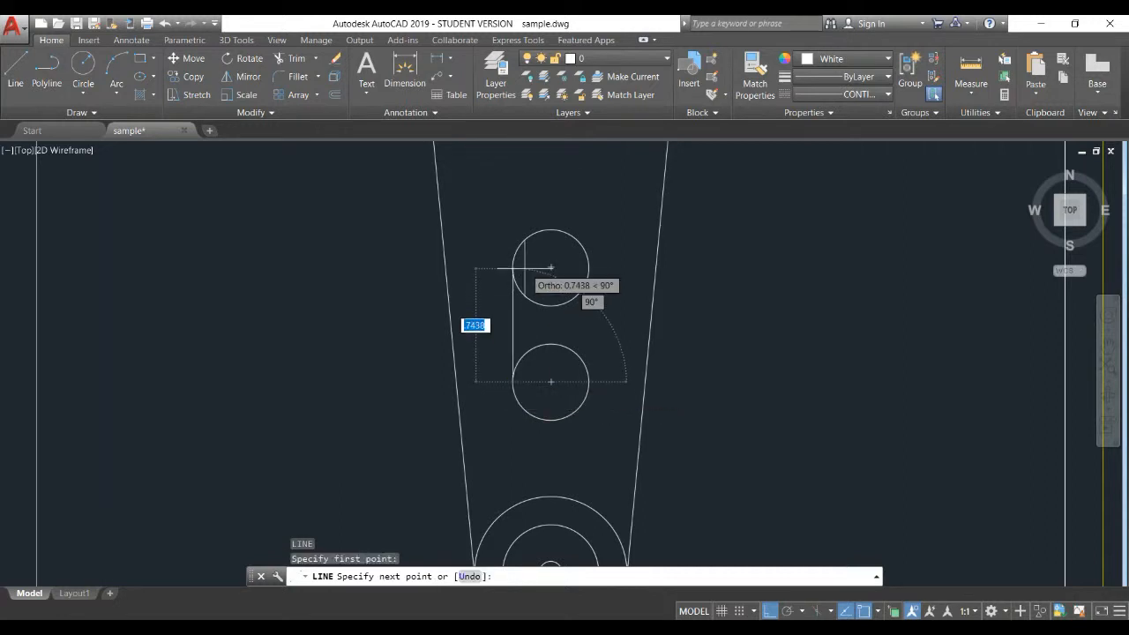
{"action": "left_click", "coordinate": [514, 268]}
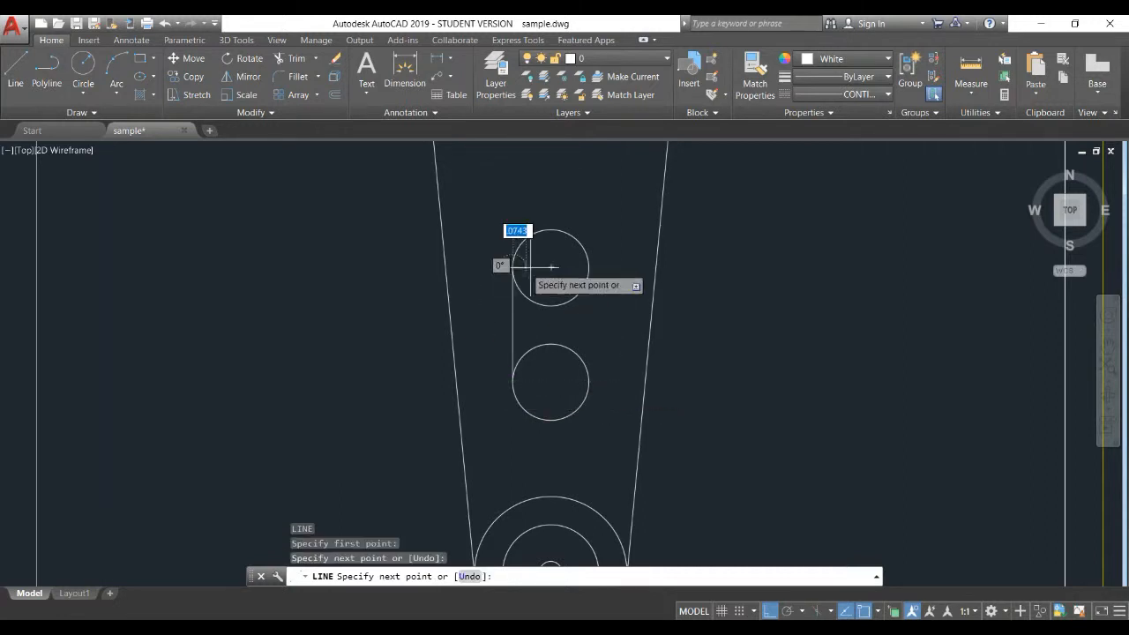
{"action": "key", "text": "Return"}
{"action": "key", "text": "Return"}
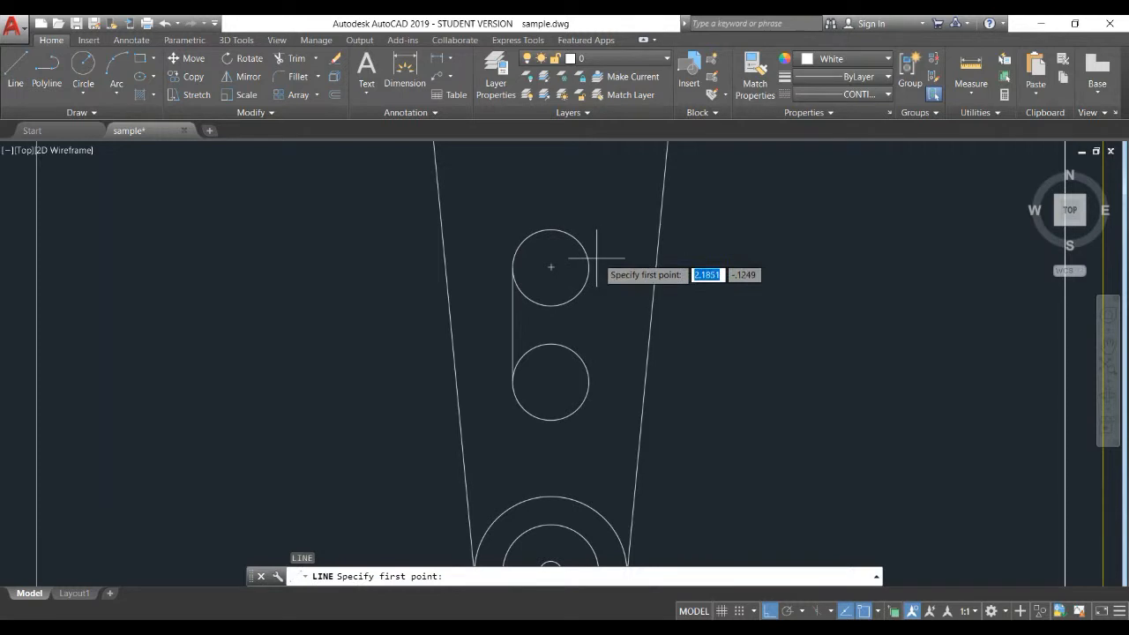
{"action": "left_click", "coordinate": [588, 267]}
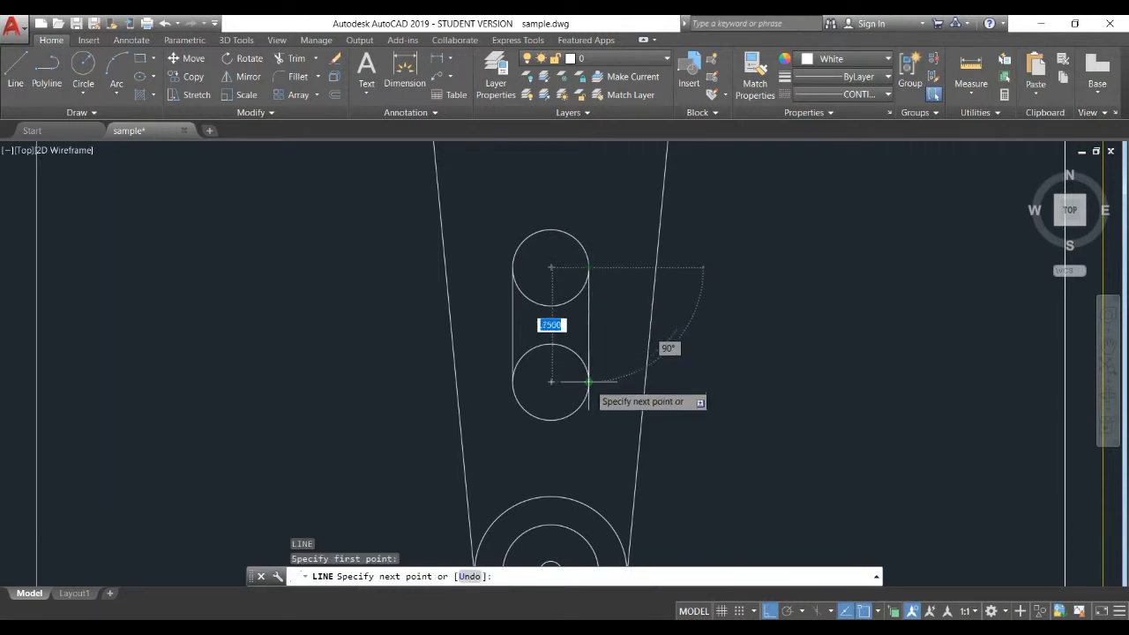
{"action": "left_click", "coordinate": [610, 381]}
{"action": "key", "text": "Return"}
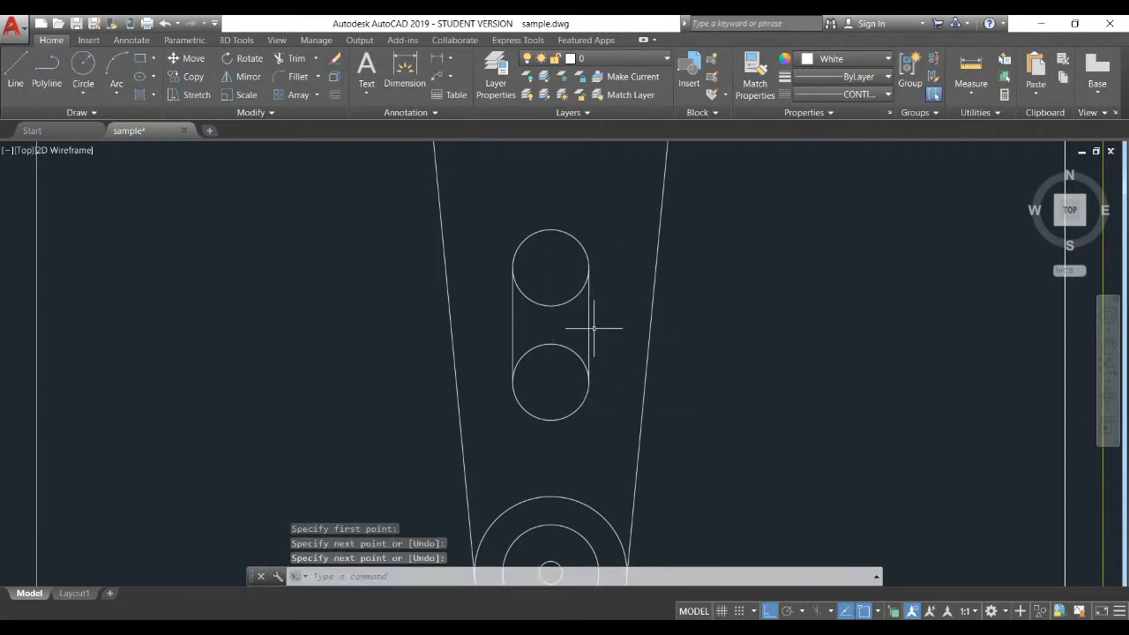
Step: Trim away the inner arcs of the two joined circles to form a rounded vertical slot
{"action": "type", "text": "TRIM"}
{"action": "key", "text": "Return"}
{"action": "key", "text": "Return"}
{"action": "left_click", "coordinate": [569, 309]}
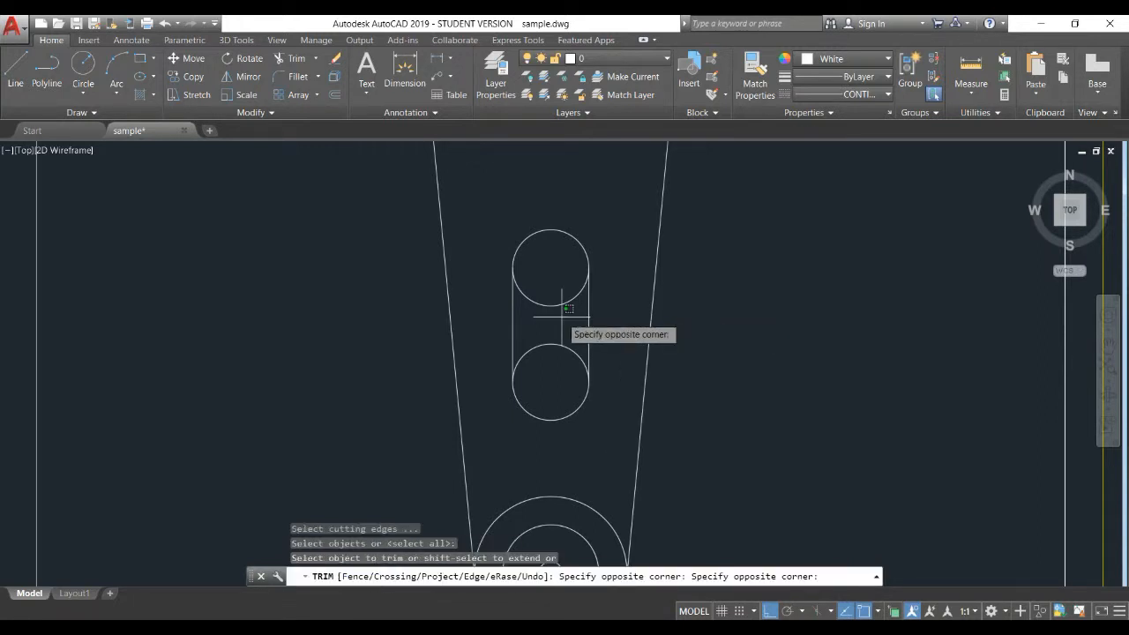
{"action": "left_click", "coordinate": [541, 303]}
{"action": "left_click", "coordinate": [552, 344]}
{"action": "key", "text": "Return"}
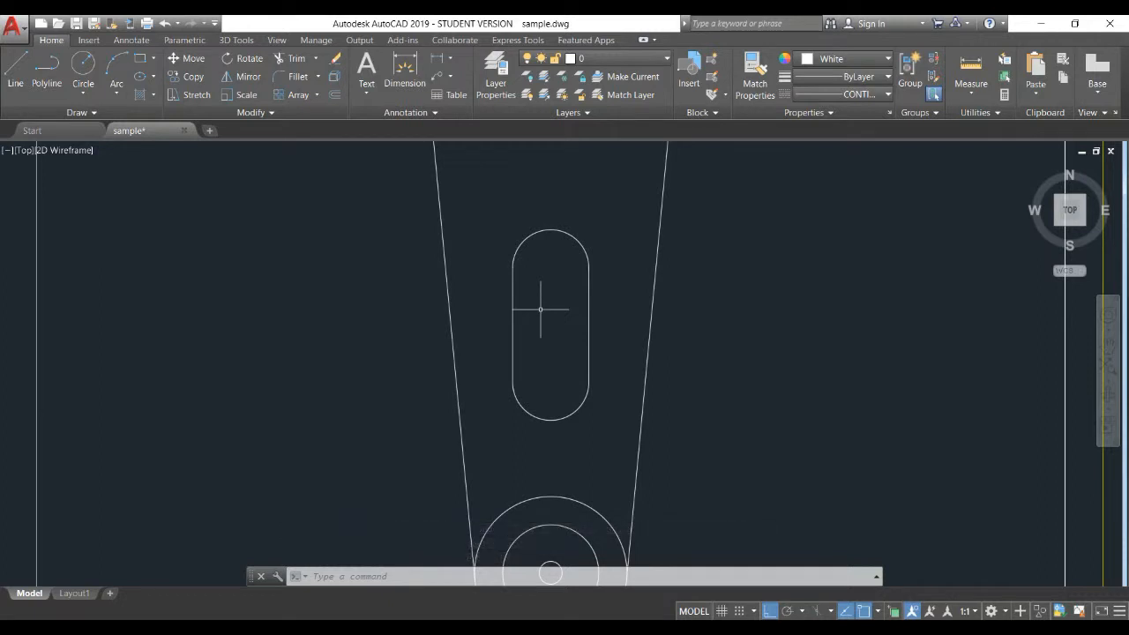
Step: Start a line .750 above the smallest lower circle's bottom quadrant using a temporary tracking point, and run it .35 to the right
{"action": "scroll", "coordinate": [573, 335], "scroll_direction": "down", "scroll_amount": 2}
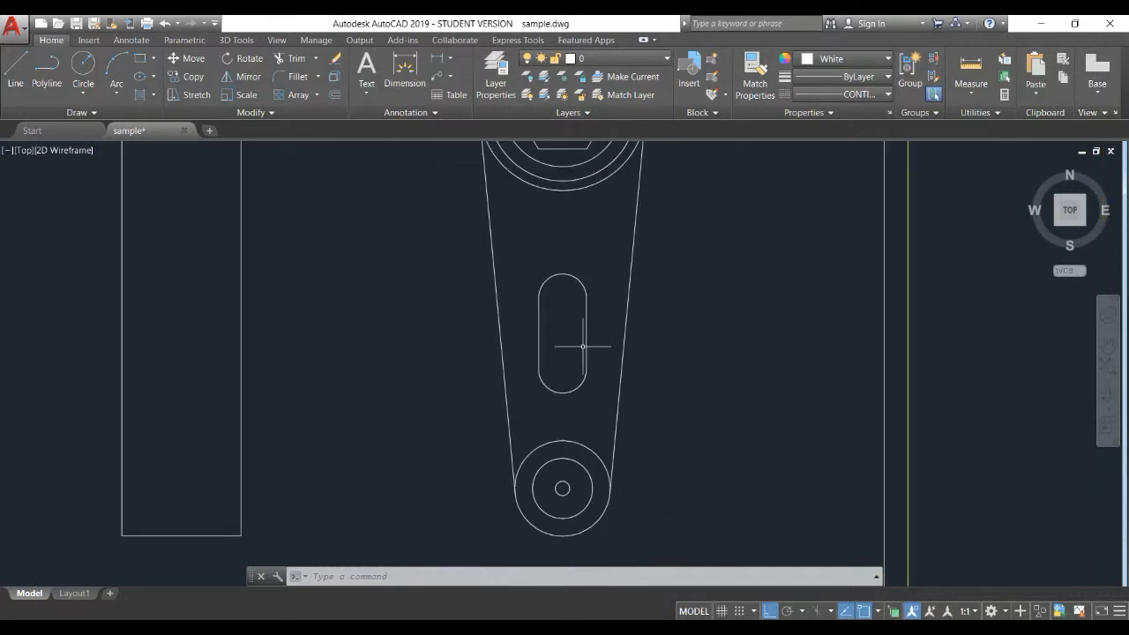
{"action": "middle_click_drag", "start_coordinate": [676, 443], "coordinate": [672, 408]}
{"action": "type", "text": "l"}
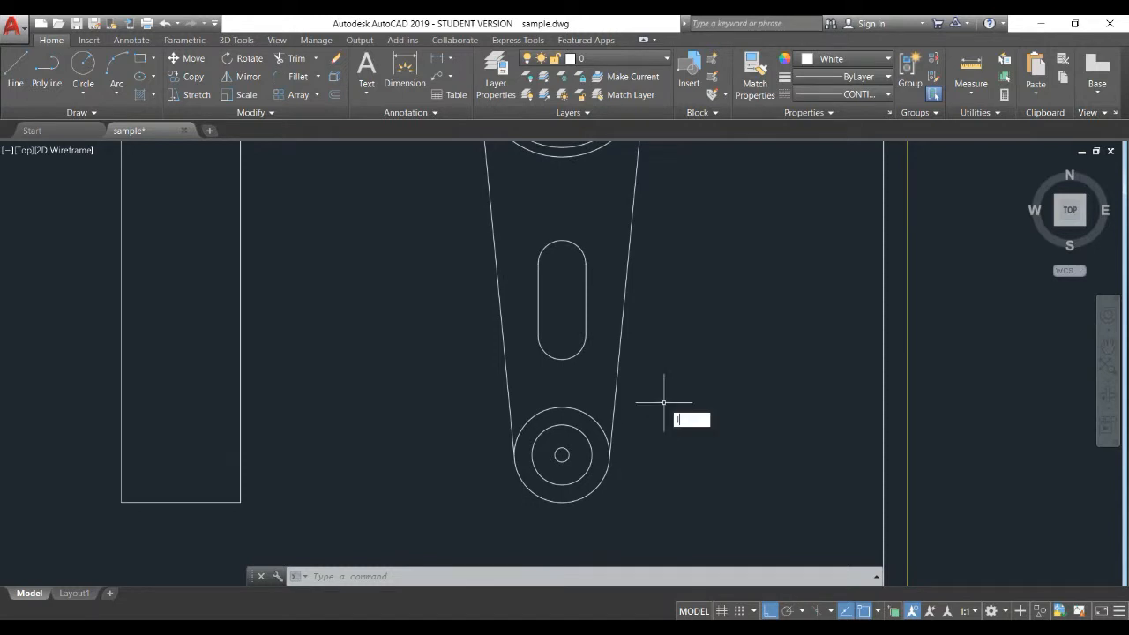
{"action": "key", "text": "Return"}
{"action": "type", "text": "tt"}
{"action": "key", "text": "Return"}
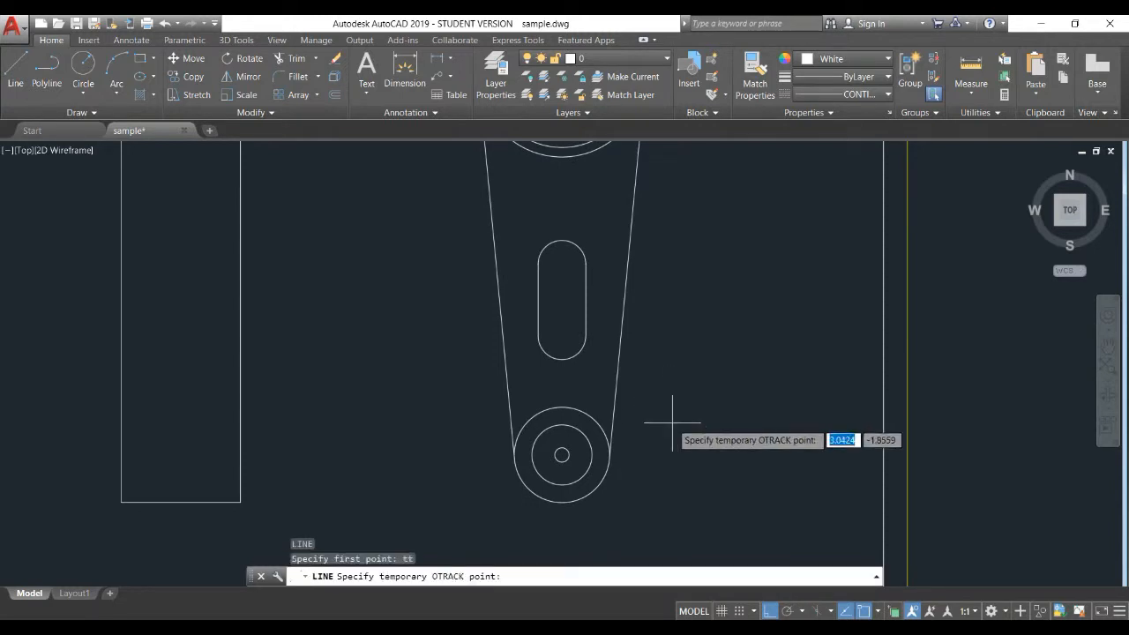
{"action": "left_click", "coordinate": [562, 455]}
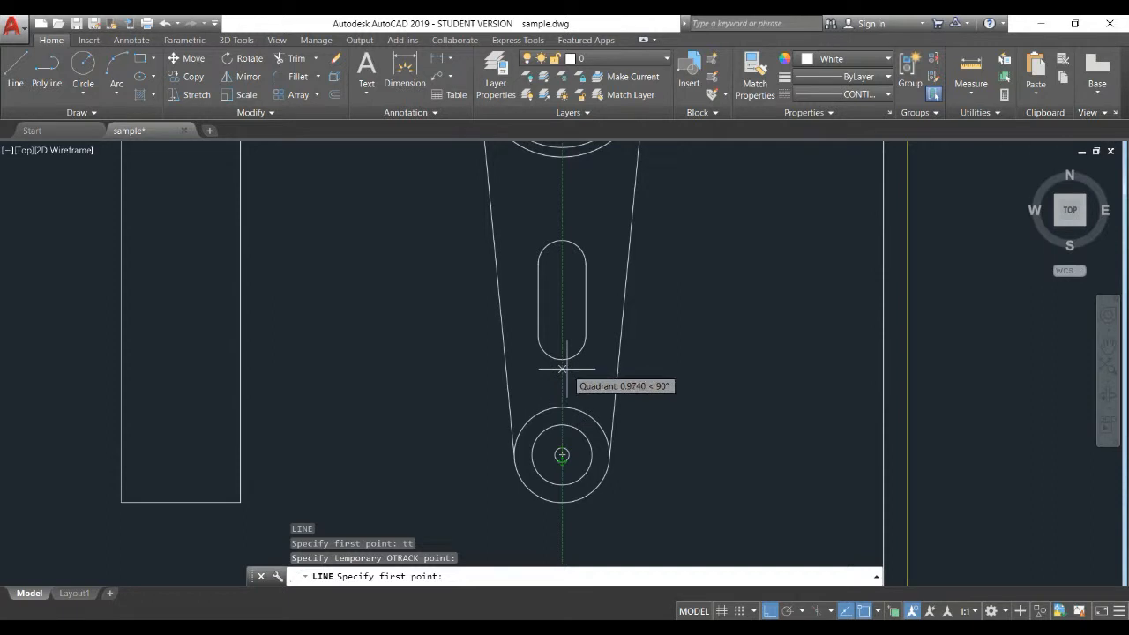
{"action": "type", "text": ".750"}
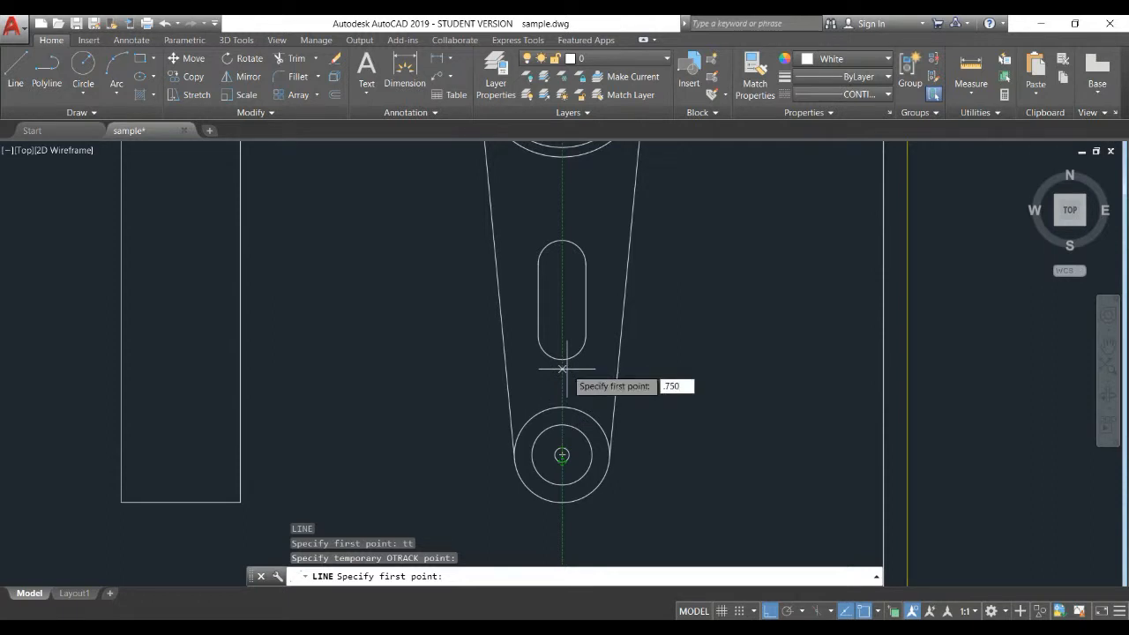
{"action": "key", "text": "Return"}
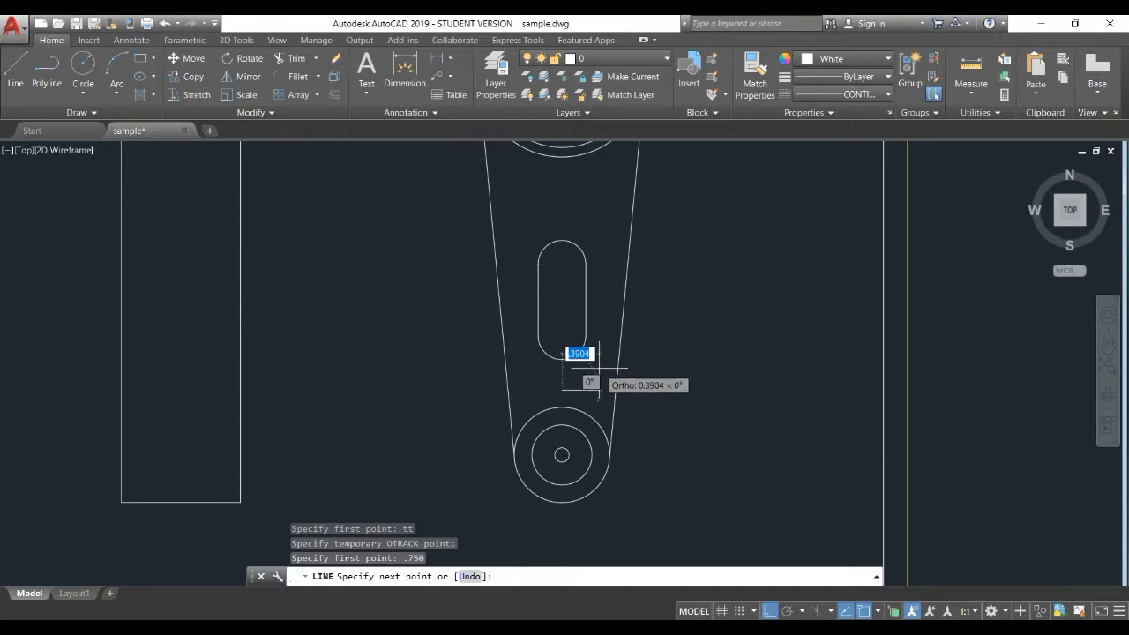
{"action": "type", "text": "."}
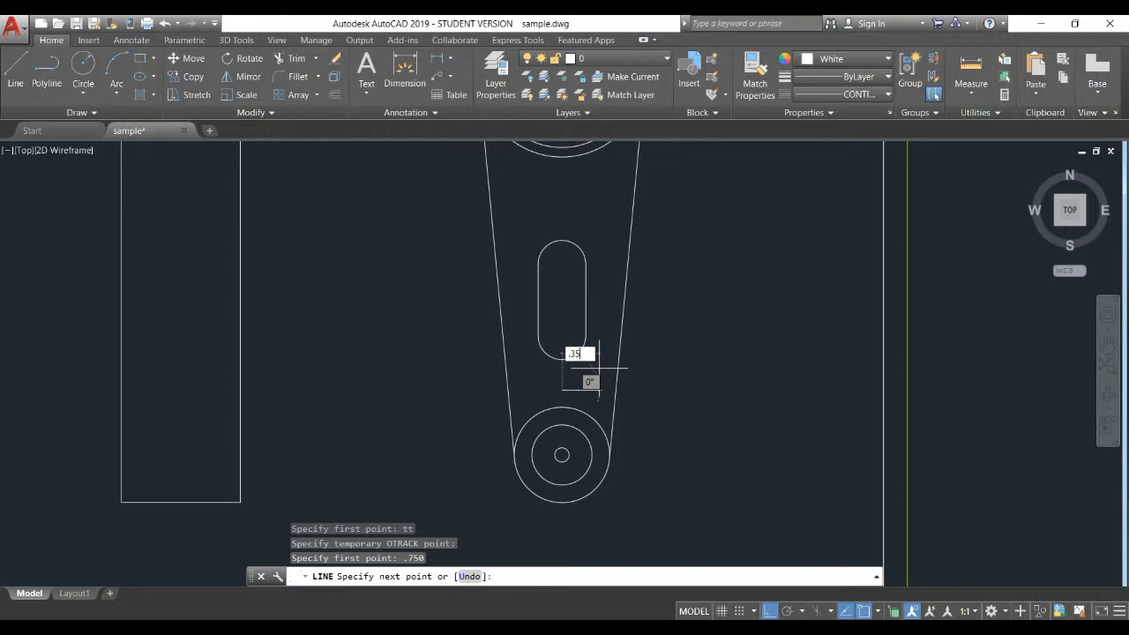
{"action": "type", "text": "35"}
{"action": "key", "text": "Return"}
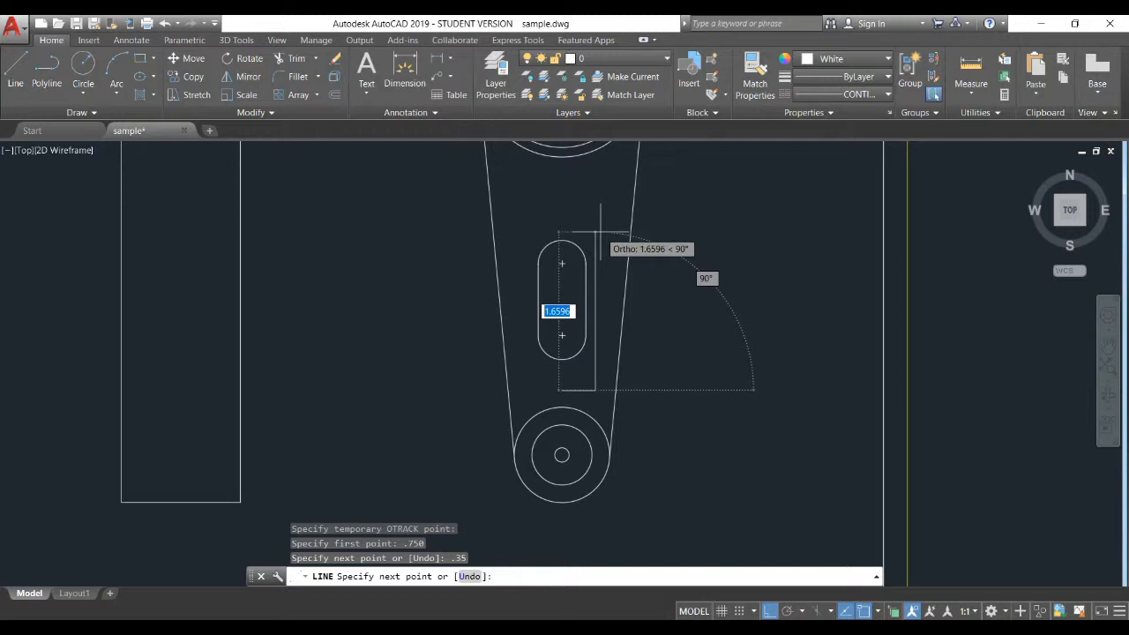
Step: Complete the rectangle around the slot with lines 1.750 up, .7 left, down level with the start, and back to the start point
{"action": "type", "text": "1."}
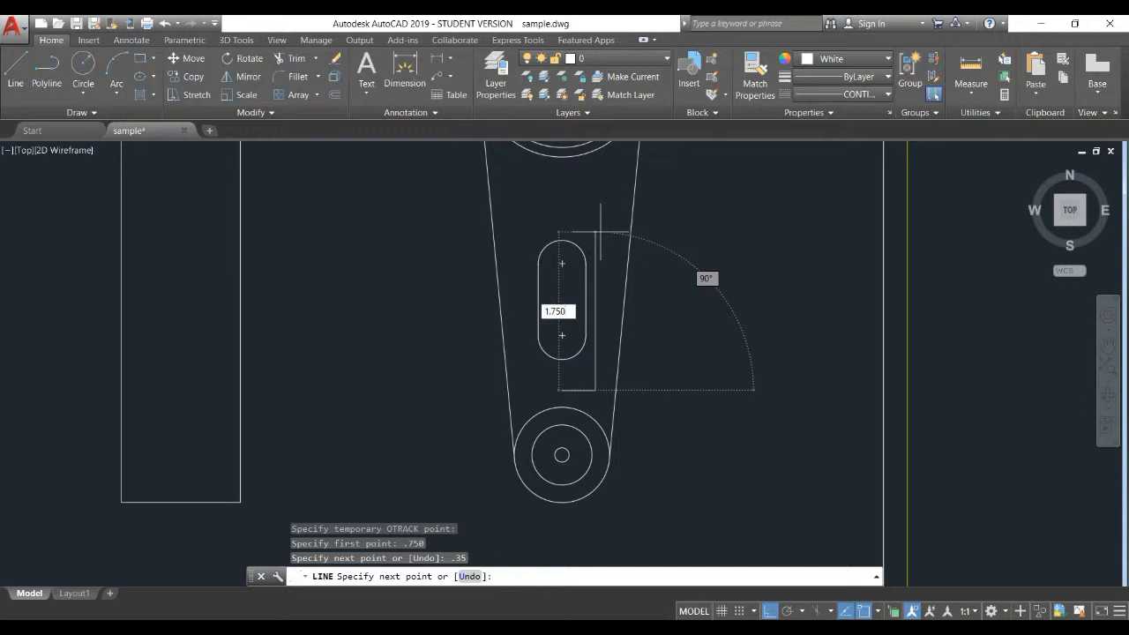
{"action": "type", "text": "750"}
{"action": "key", "text": "Return"}
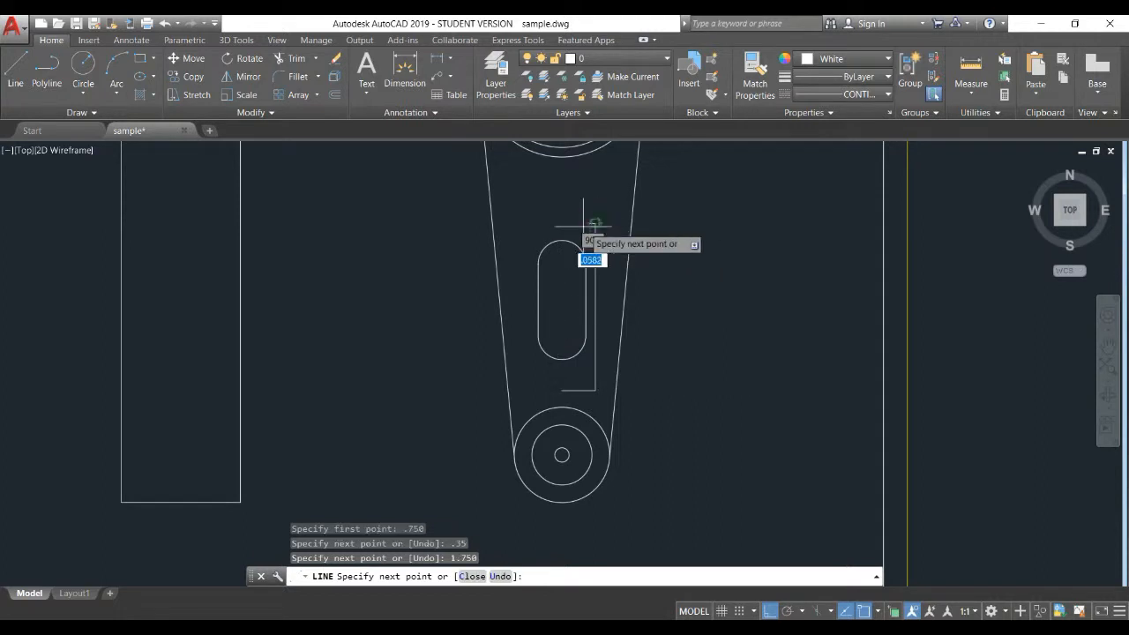
{"action": "key", "text": "BackSpace"}
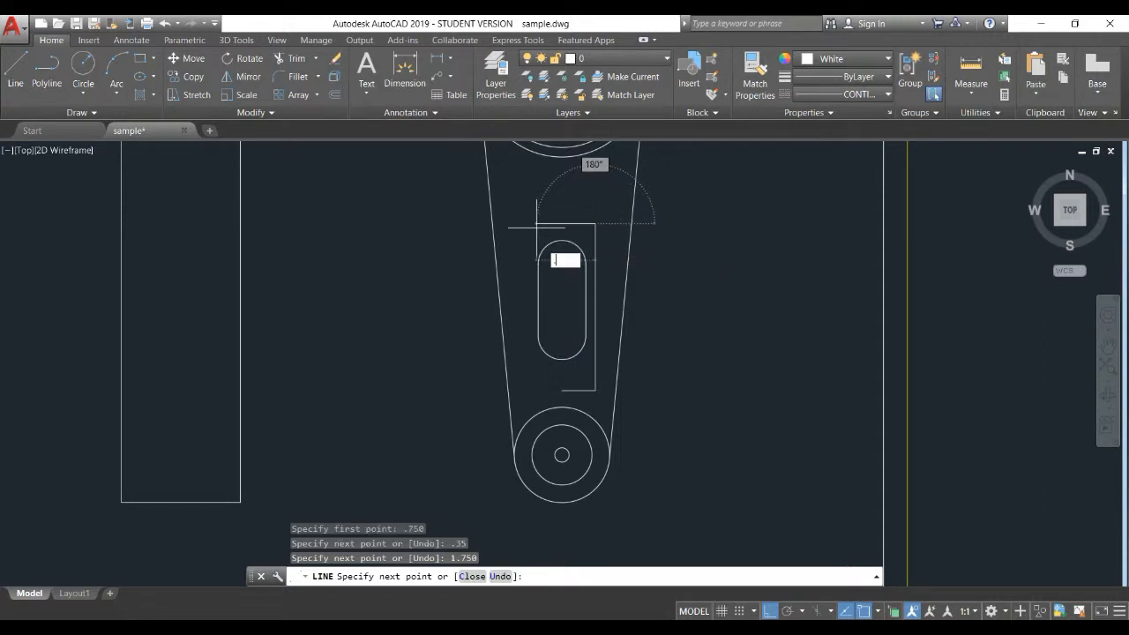
{"action": "key", "text": "Return"}
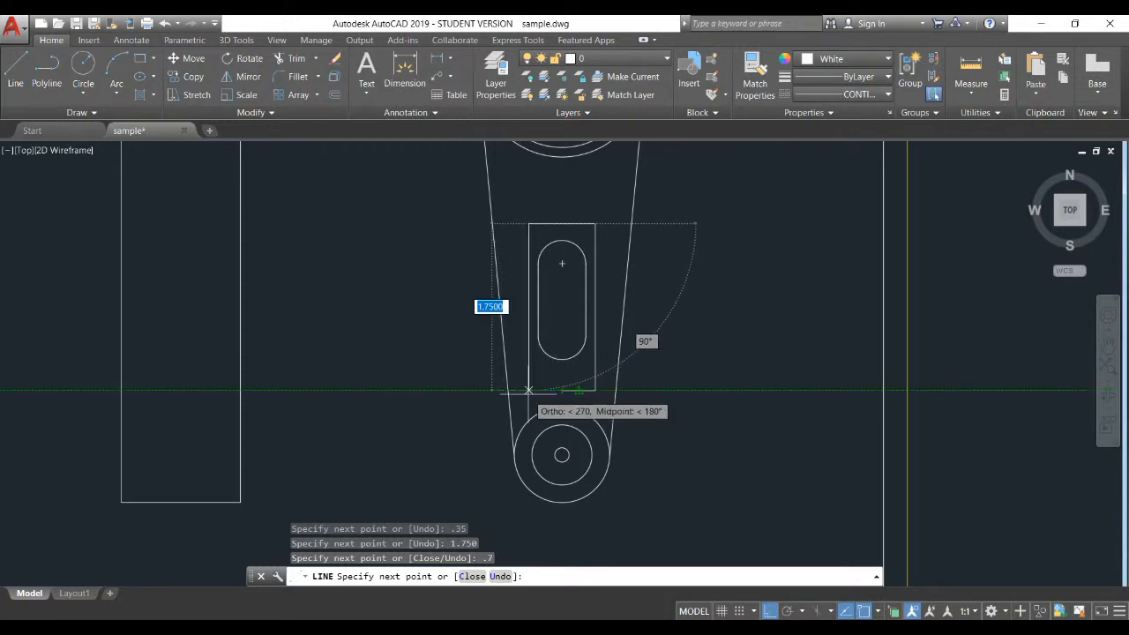
{"action": "left_click", "coordinate": [562, 388]}
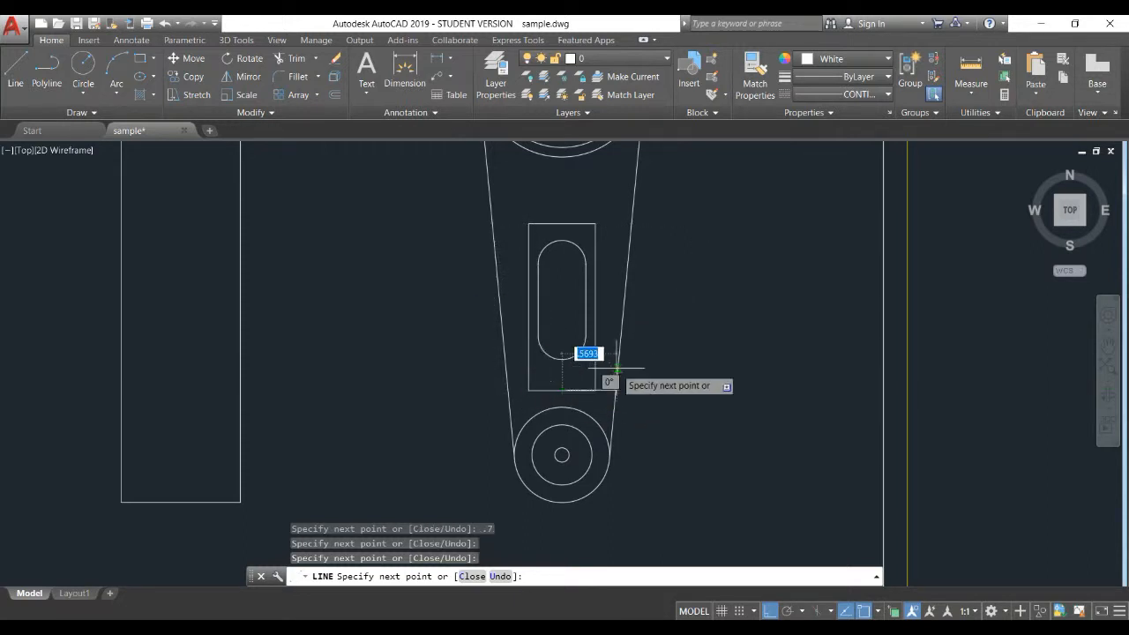
{"action": "key", "text": "Return"}
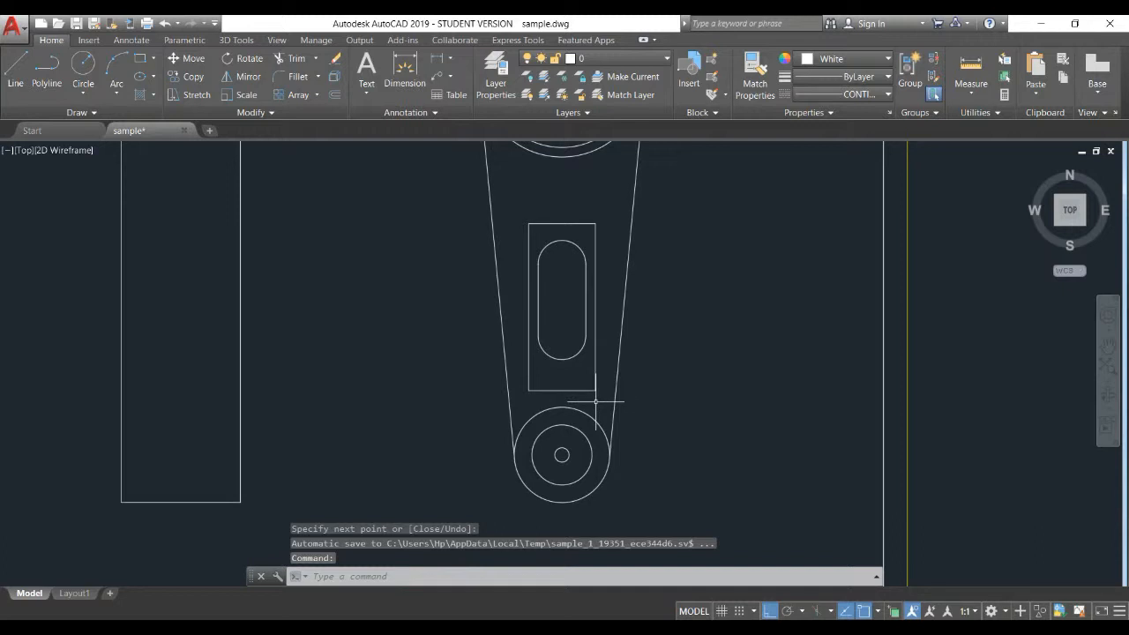
Step: Join all the lines of the rectangle around the slot into a single polyline
{"action": "left_click", "coordinate": [603, 395]}
{"action": "left_click", "coordinate": [519, 372]}
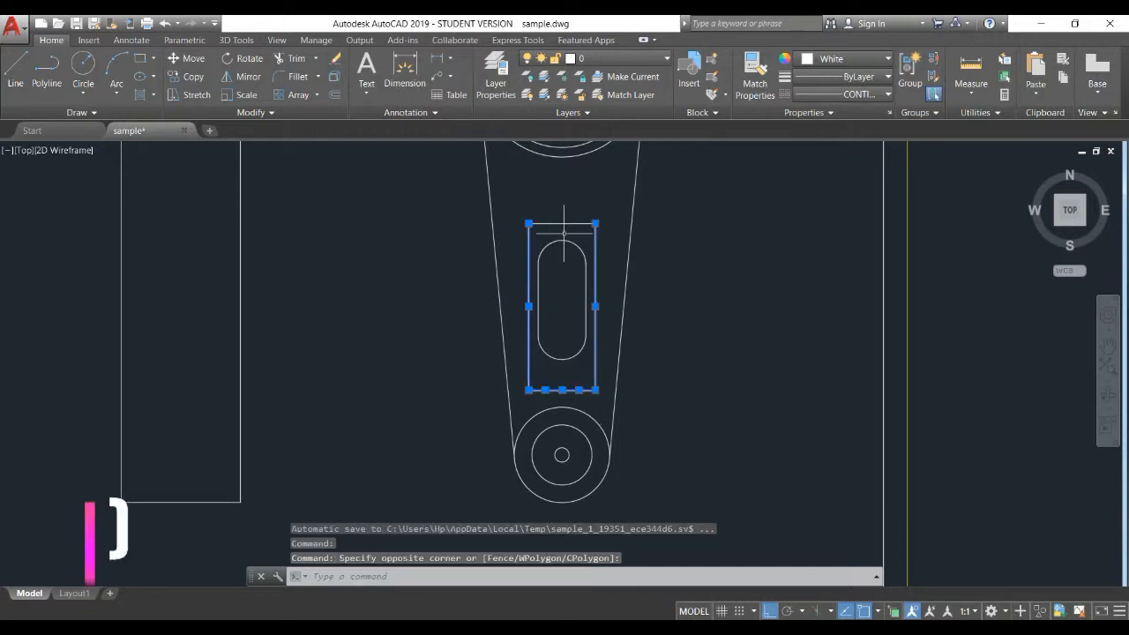
{"action": "left_click", "coordinate": [567, 231]}
{"action": "left_click", "coordinate": [553, 209]}
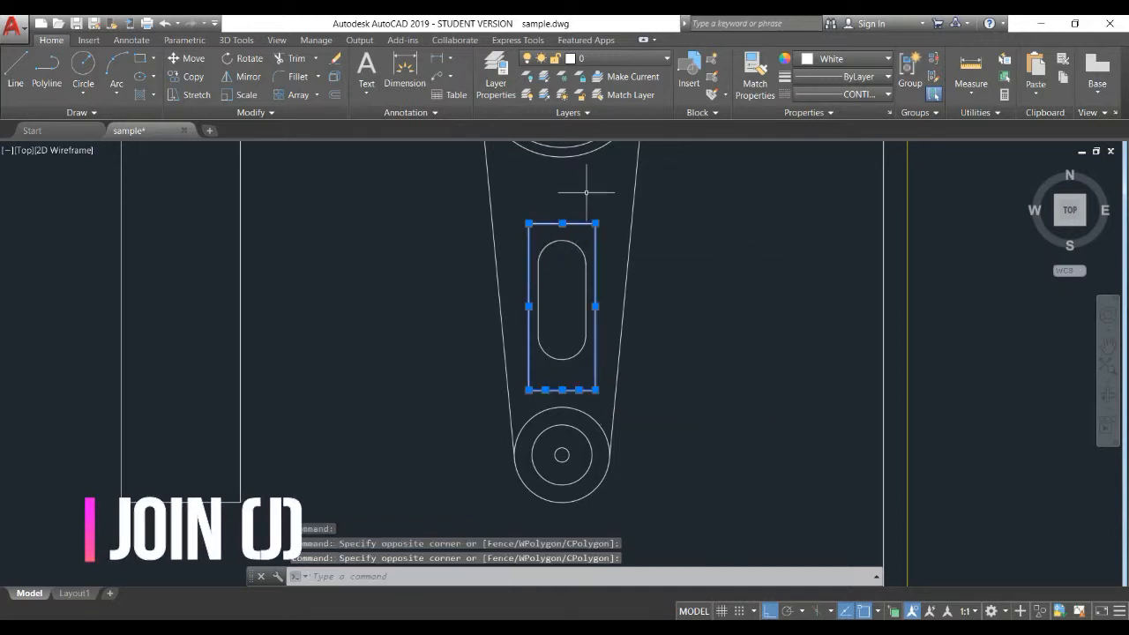
{"action": "type", "text": "j"}
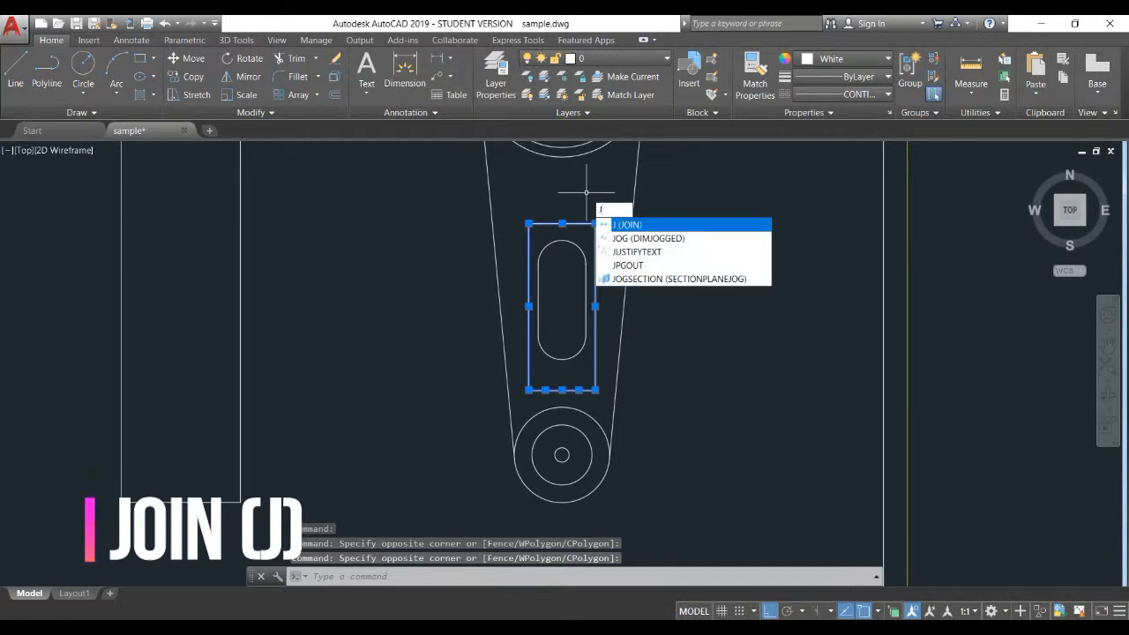
{"action": "key", "text": "Return"}
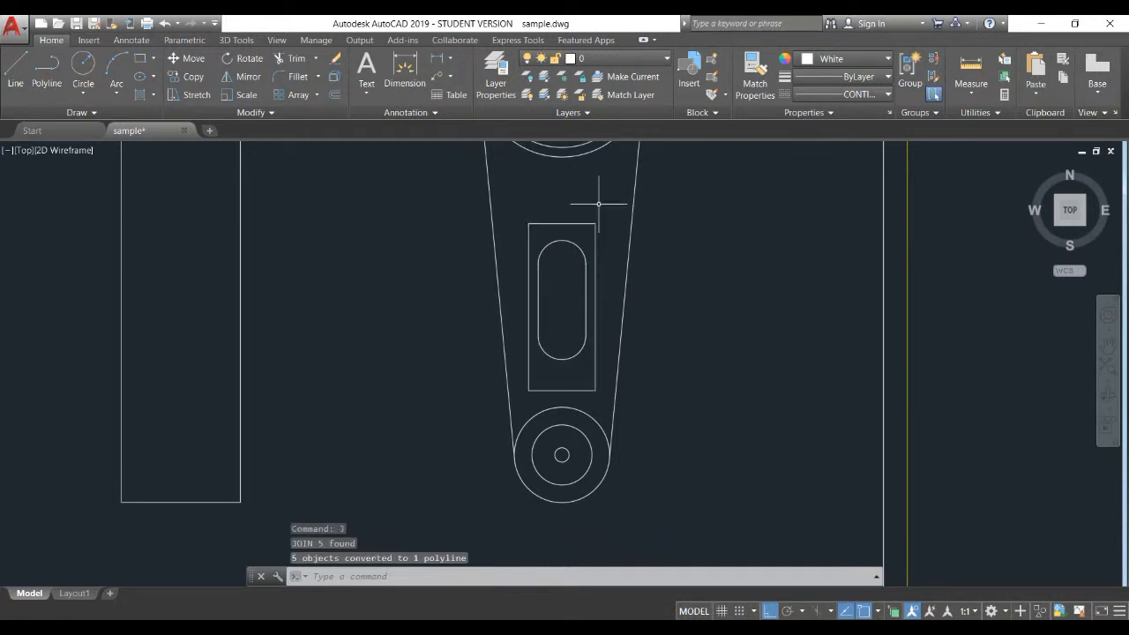
{"action": "type", "text": "c"}
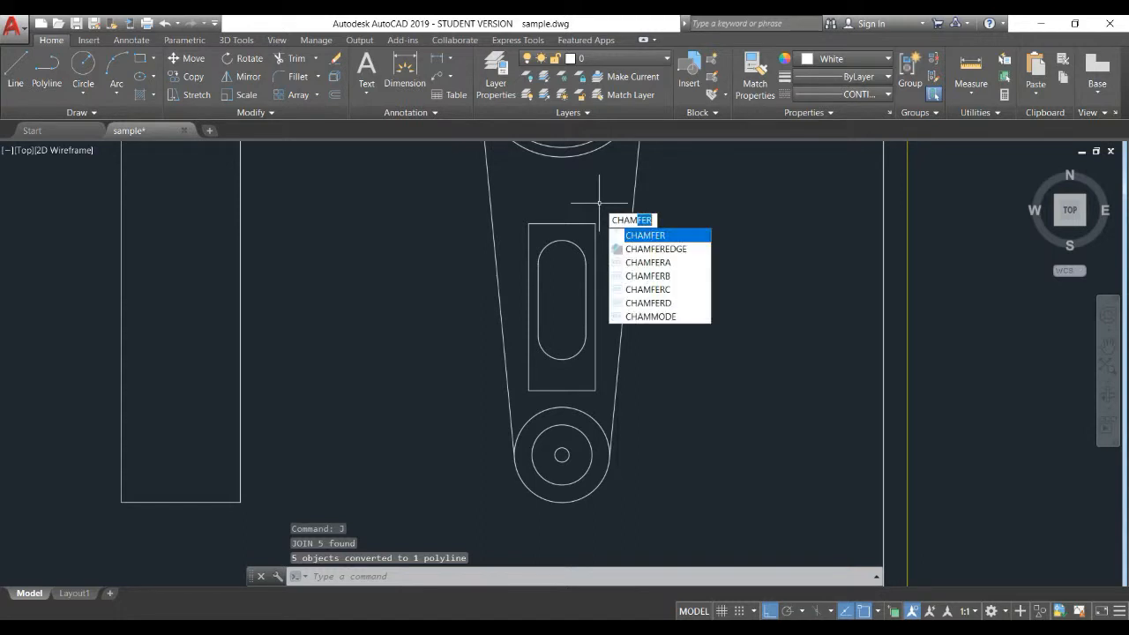
{"action": "type", "text": "ham"}
{"action": "key", "text": "BackSpace"}
{"action": "key", "text": "BackSpace"}
{"action": "key", "text": "BackSpace"}
{"action": "key", "text": "BackSpace"}
{"action": "key", "text": "BackSpace"}
Step: Fillet all corners of the rectangular polyline around the slot at once with a radius of .125
{"action": "type", "text": "fill"}
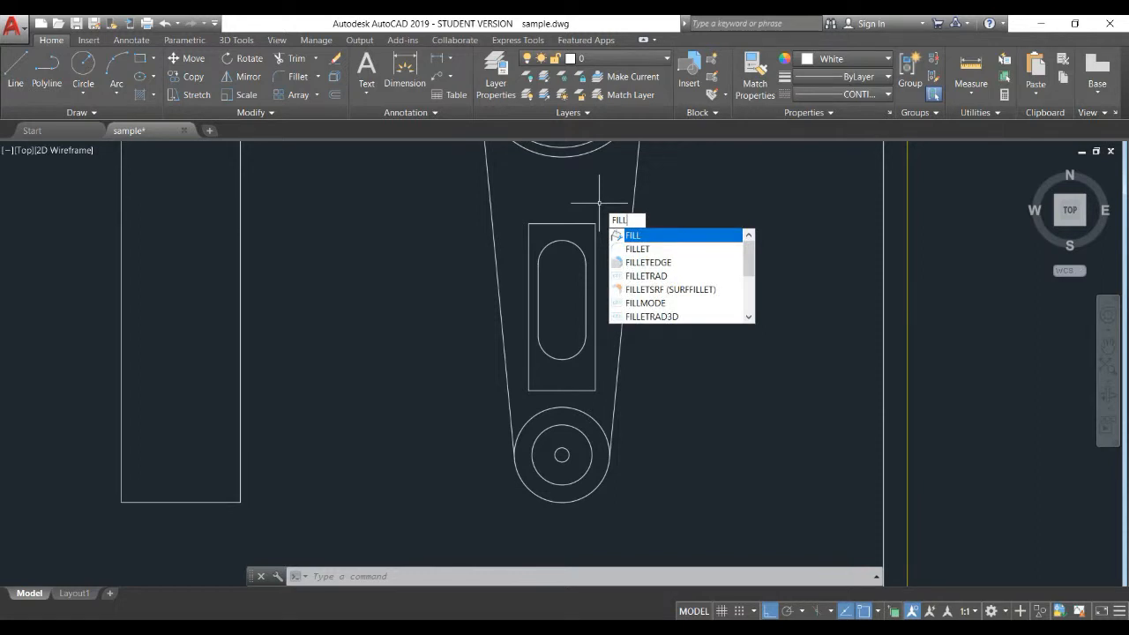
{"action": "key", "text": "Down"}
{"action": "key", "text": "Return"}
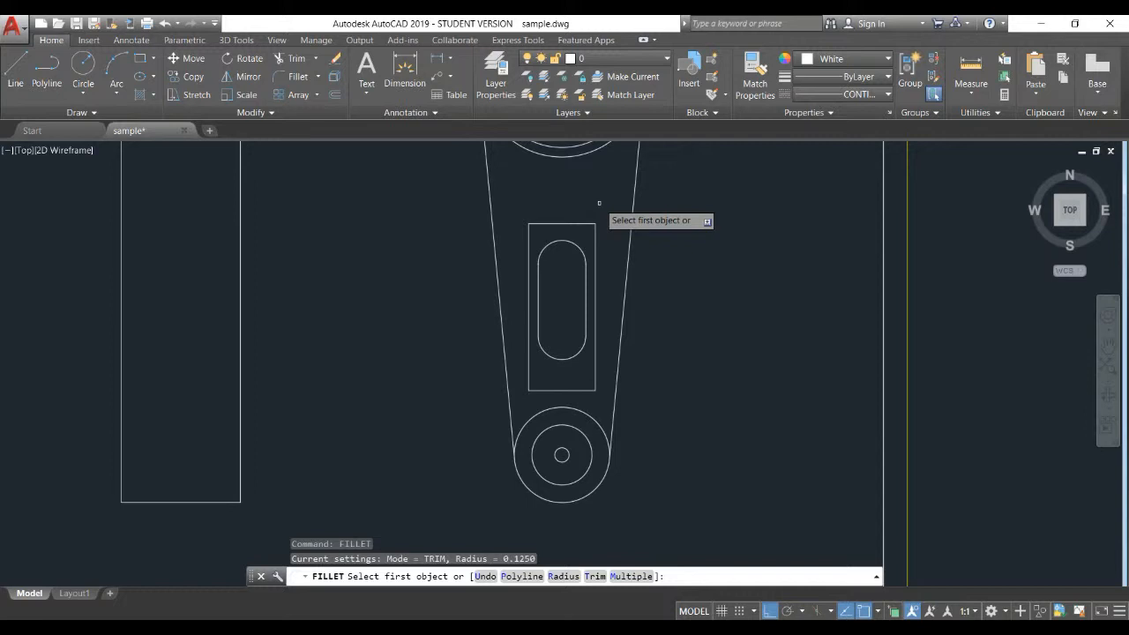
{"action": "type", "text": "r"}
{"action": "key", "text": "Return"}
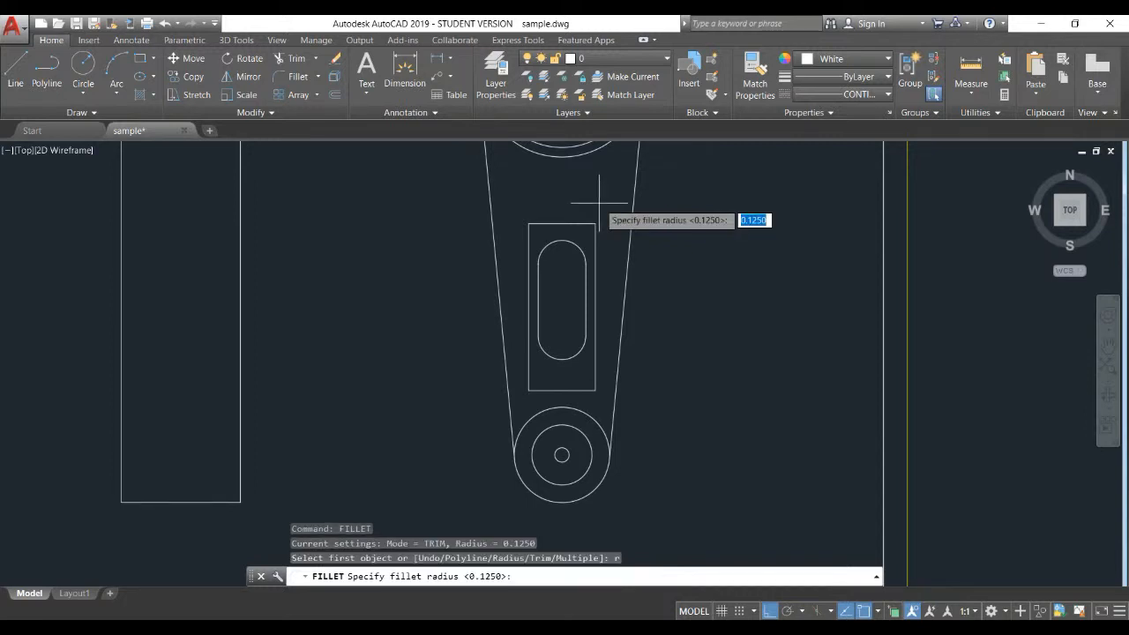
{"action": "type", "text": ".125"}
{"action": "key", "text": "Return"}
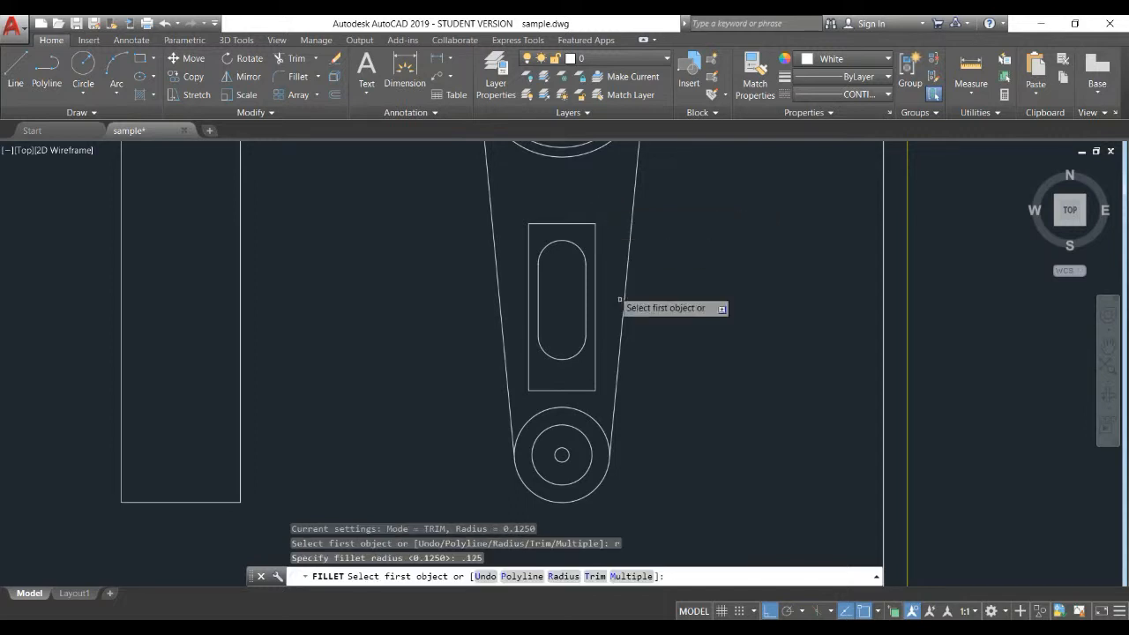
{"action": "left_click", "coordinate": [522, 573]}
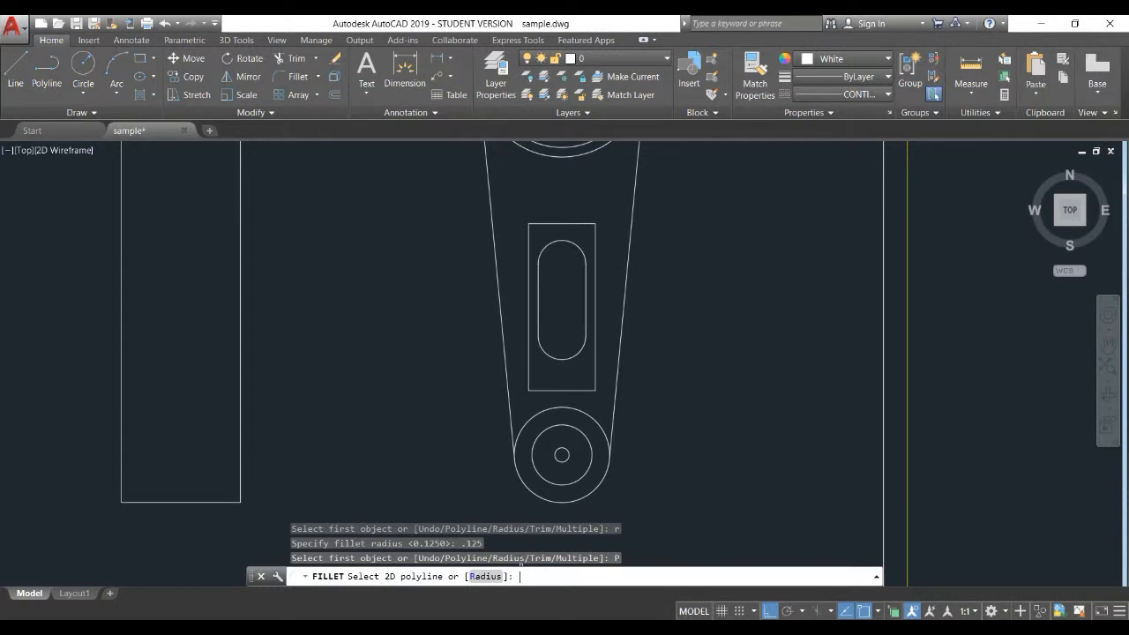
{"action": "left_click", "coordinate": [596, 374]}
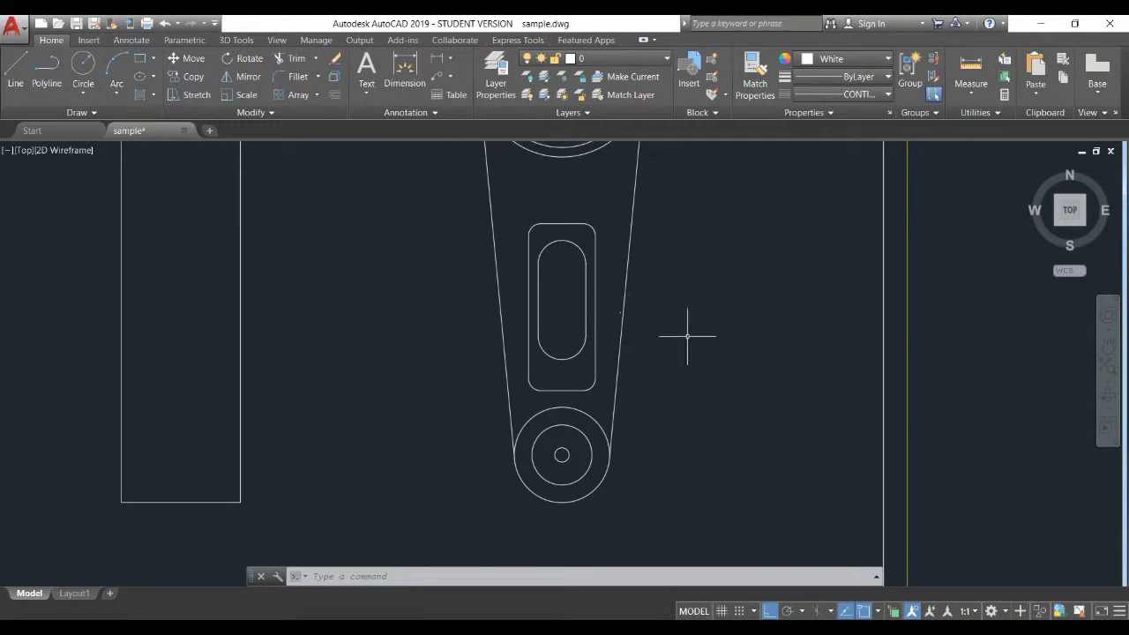
Step: Dimension the vertical distance from the slot's lower arc centre to the lower circles' centre, placing it right of the plate
{"action": "type", "text": "dim"}
{"action": "key", "text": "Return"}
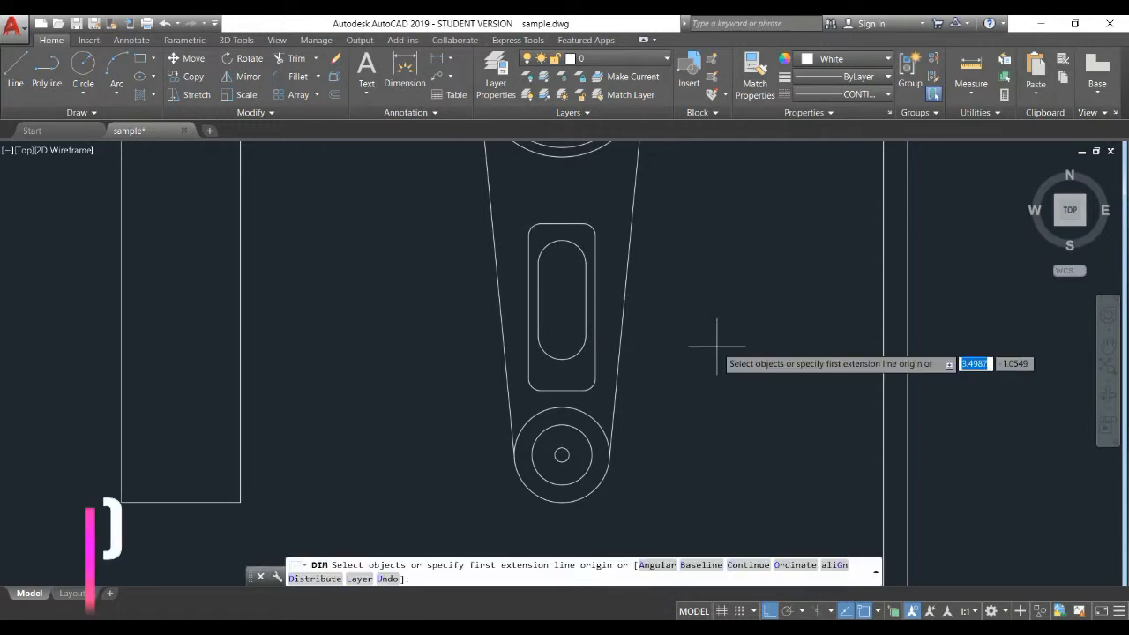
{"action": "left_click", "coordinate": [562, 336]}
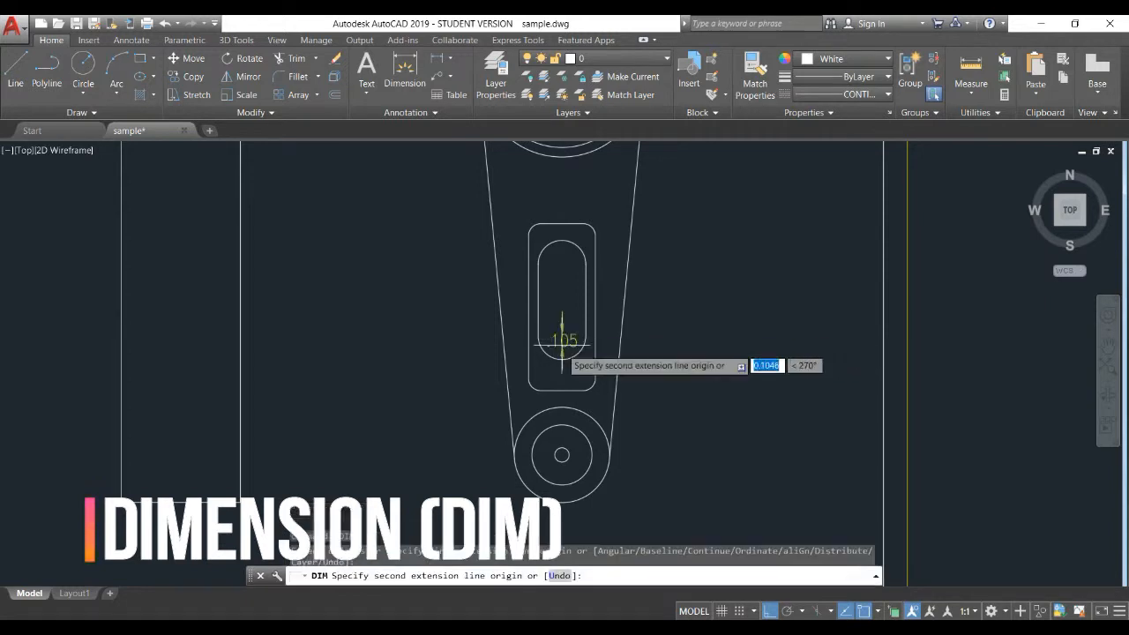
{"action": "left_click", "coordinate": [562, 454]}
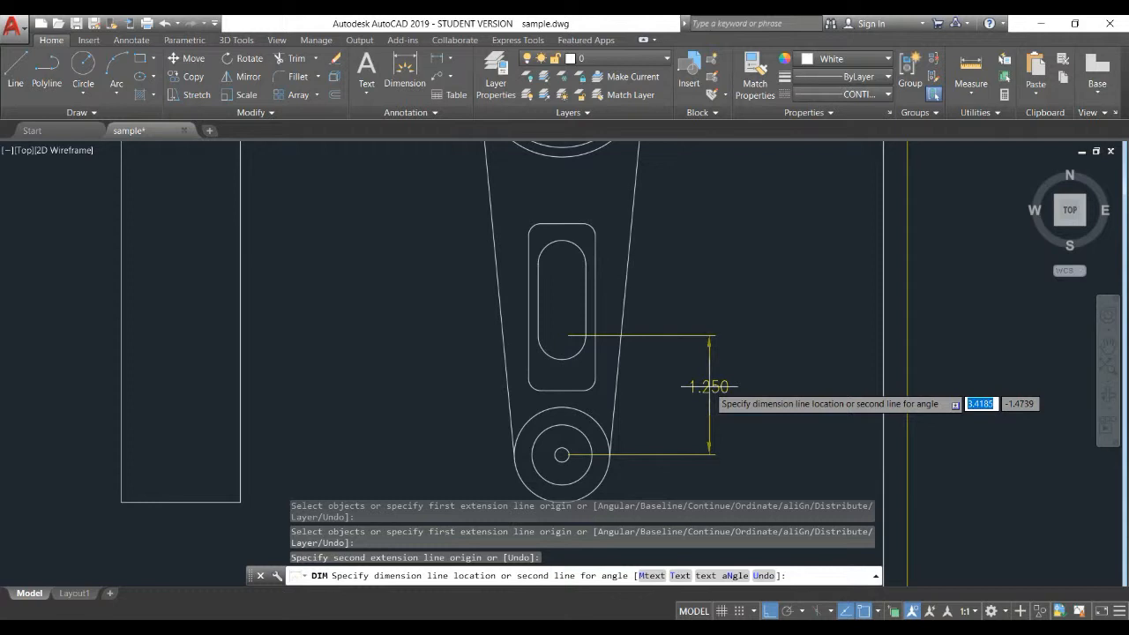
{"action": "left_click", "coordinate": [708, 386]}
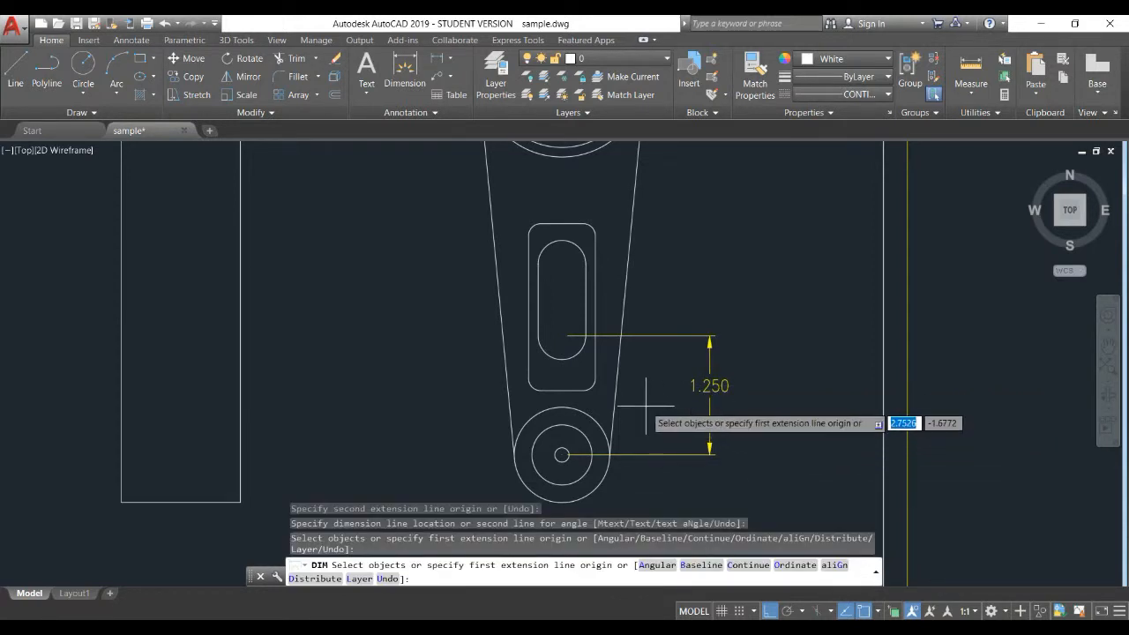
{"action": "key", "text": "Escape"}
Step: Dimension the vertical distance from the rounded rectangle's bottom edge to the lower circles' centre, placing it left of the plate
{"action": "key", "text": "space"}
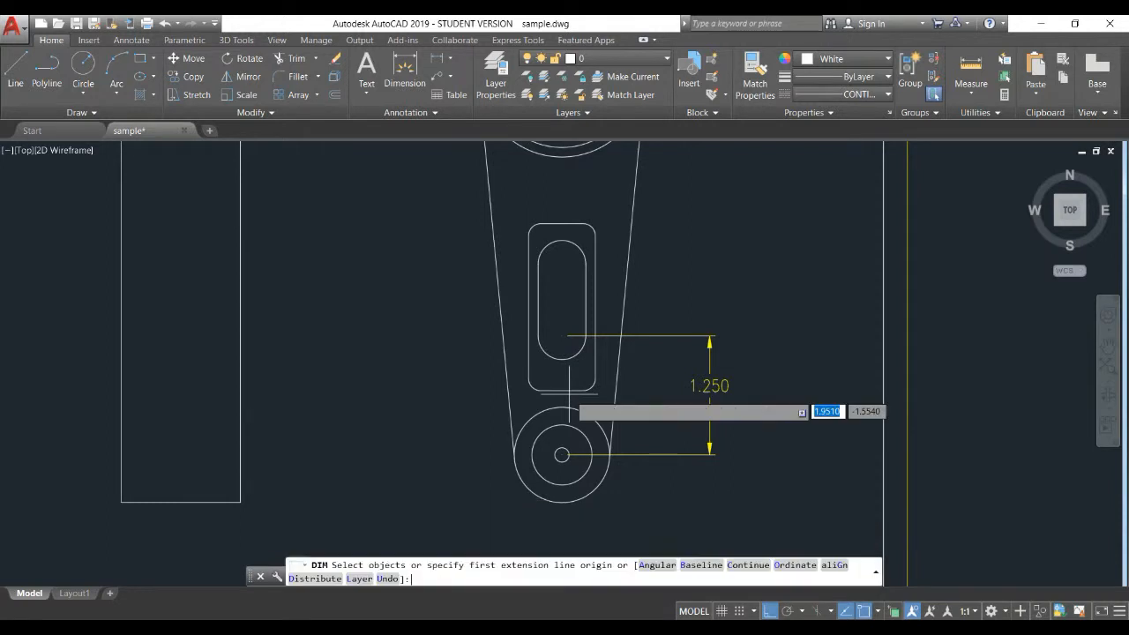
{"action": "left_click", "coordinate": [562, 390]}
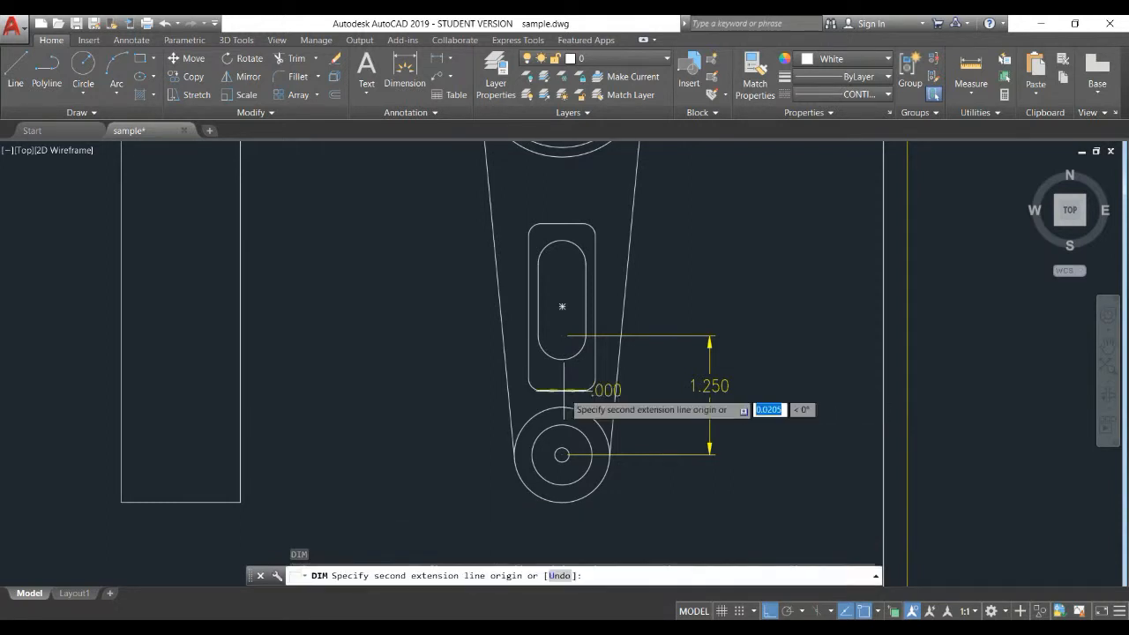
{"action": "left_click", "coordinate": [562, 455]}
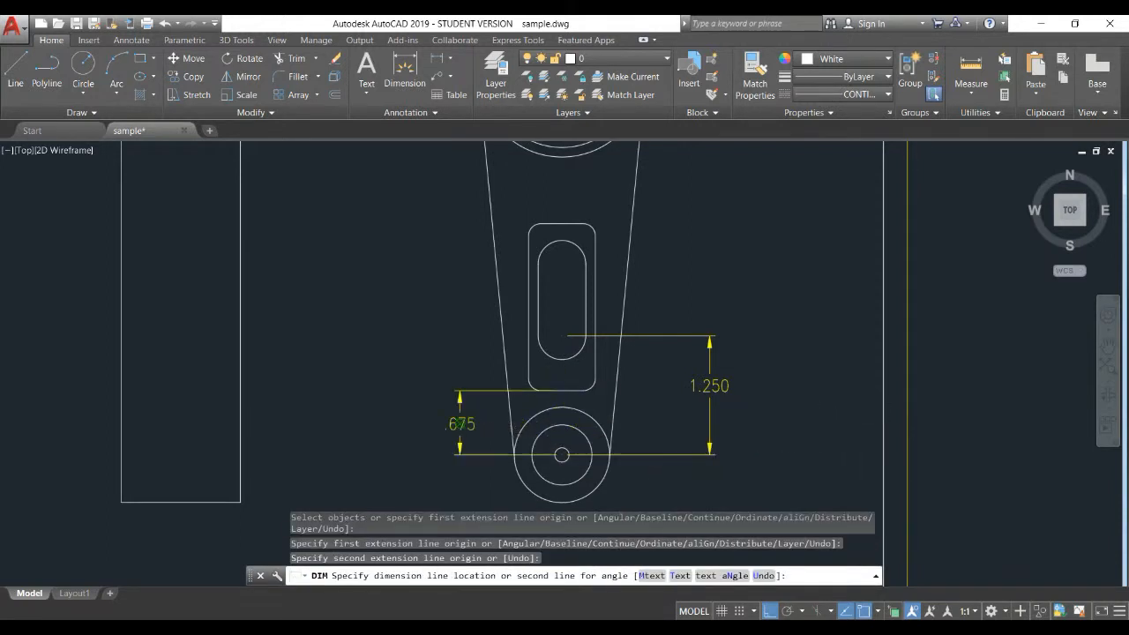
{"action": "left_click", "coordinate": [459, 422]}
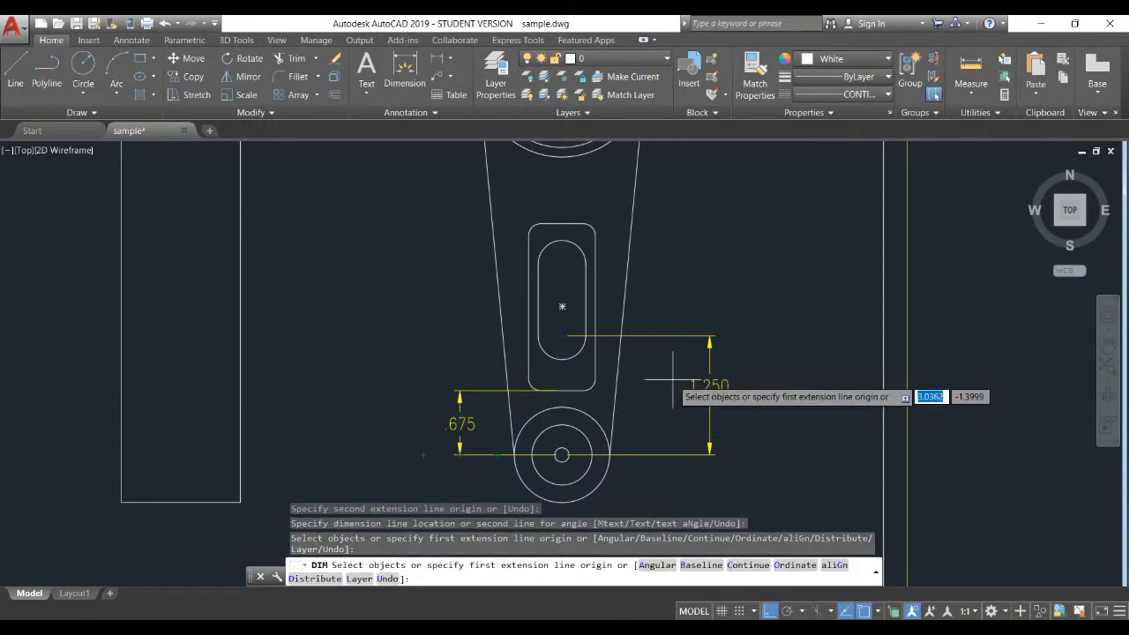
{"action": "key", "text": "Return"}
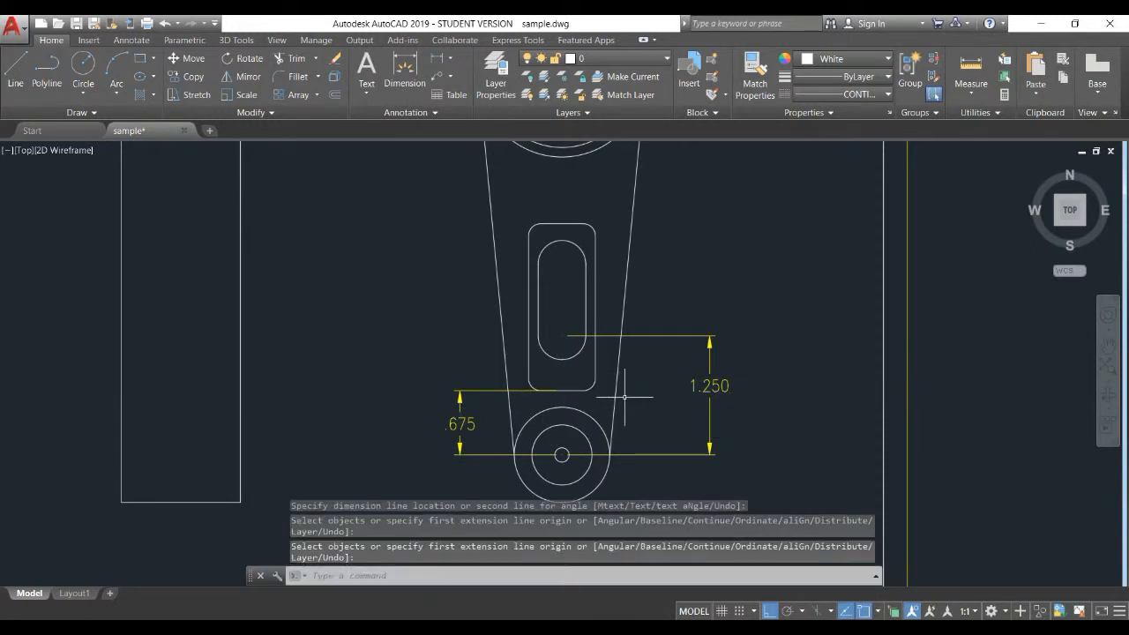
{"action": "left_click", "coordinate": [600, 397]}
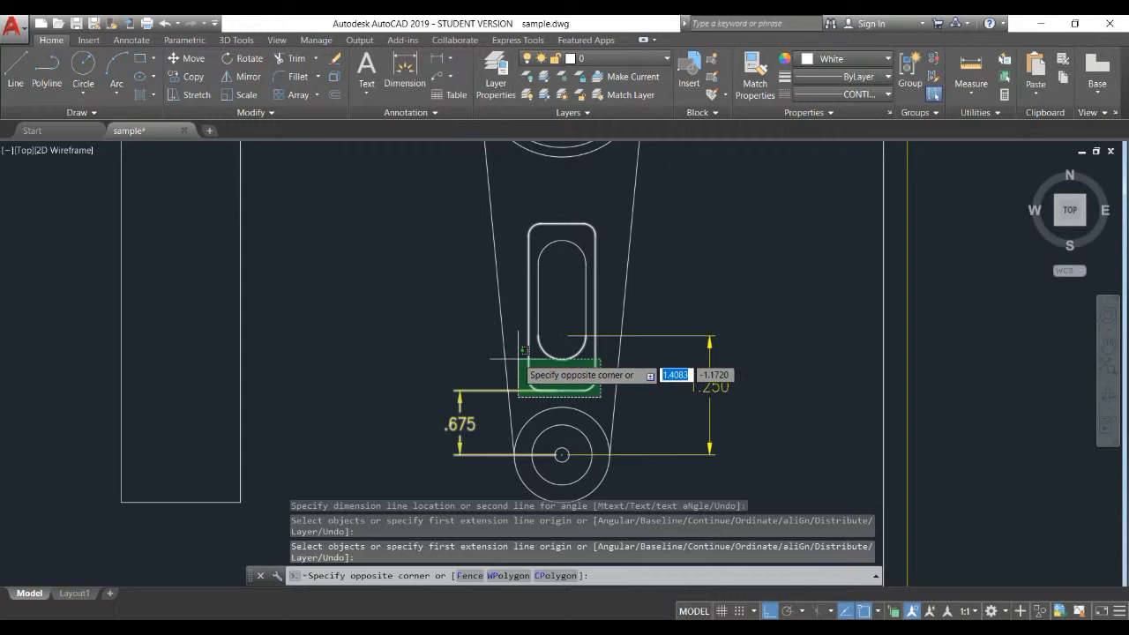
{"action": "left_click", "coordinate": [509, 407]}
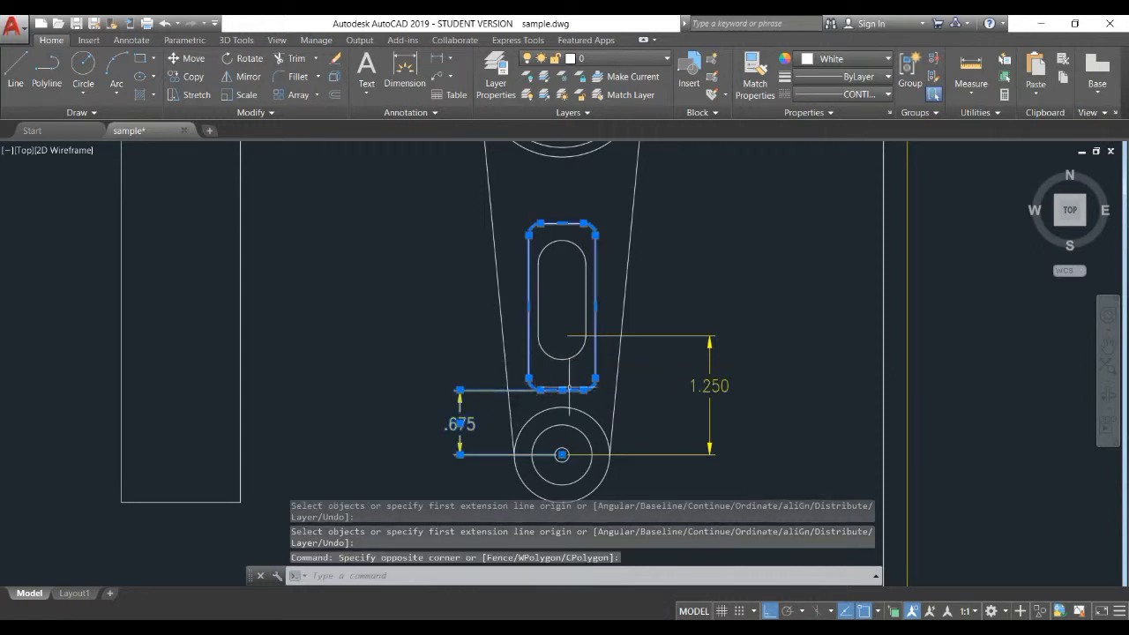
{"action": "scroll", "coordinate": [570, 389], "scroll_direction": "up", "scroll_amount": 2}
{"action": "type", "text": "m"}
{"action": "key", "text": "Return"}
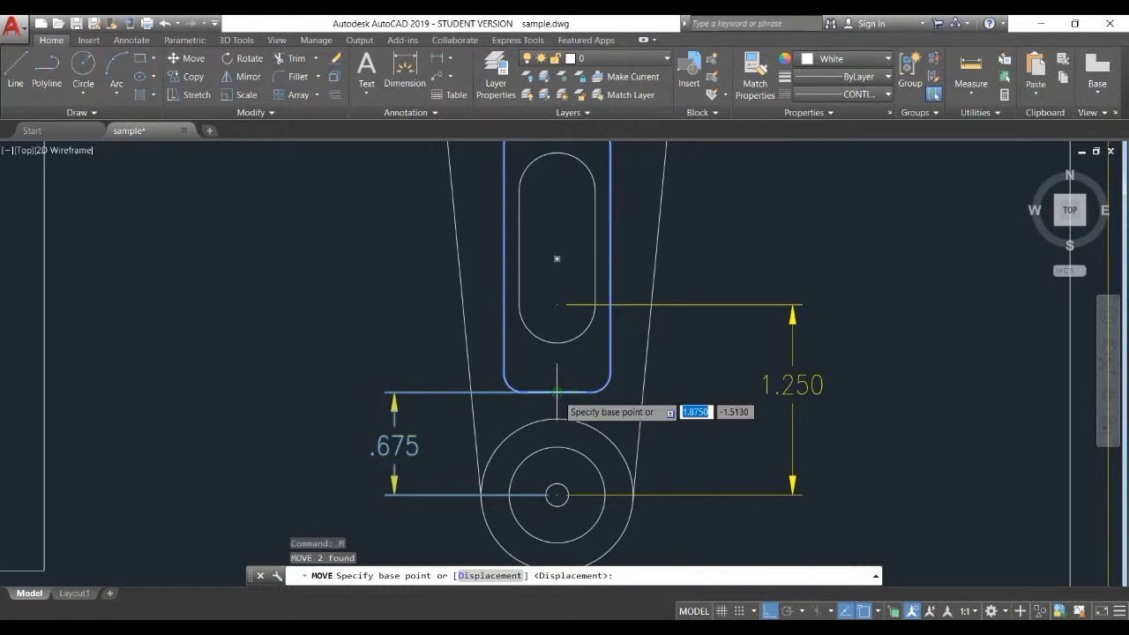
{"action": "left_click", "coordinate": [557, 392]}
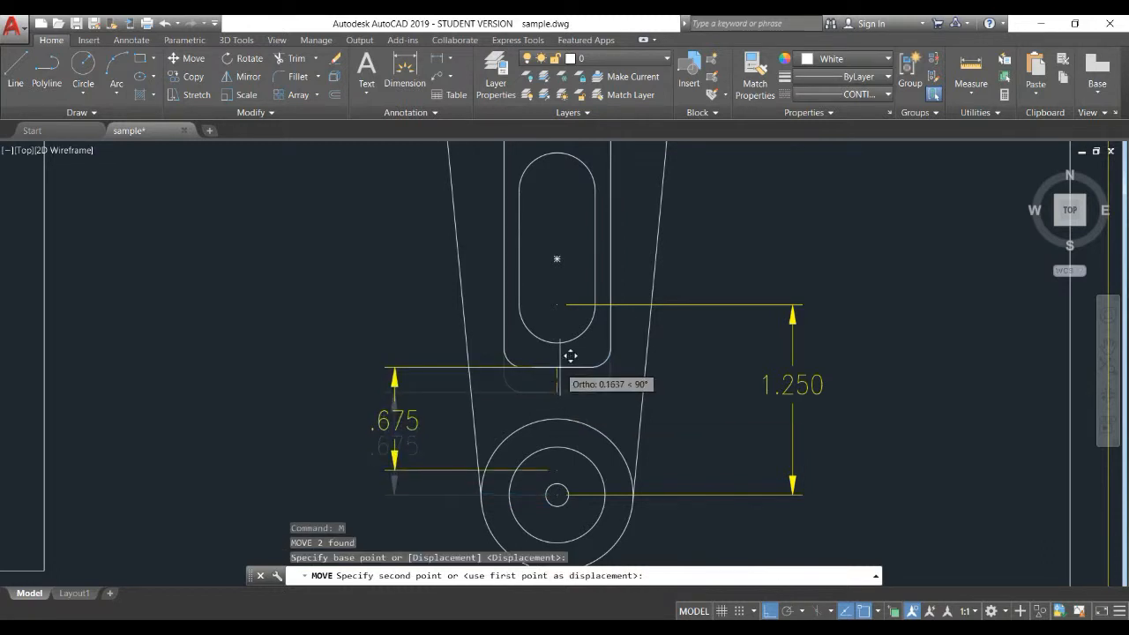
{"action": "type", "text": ".1"}
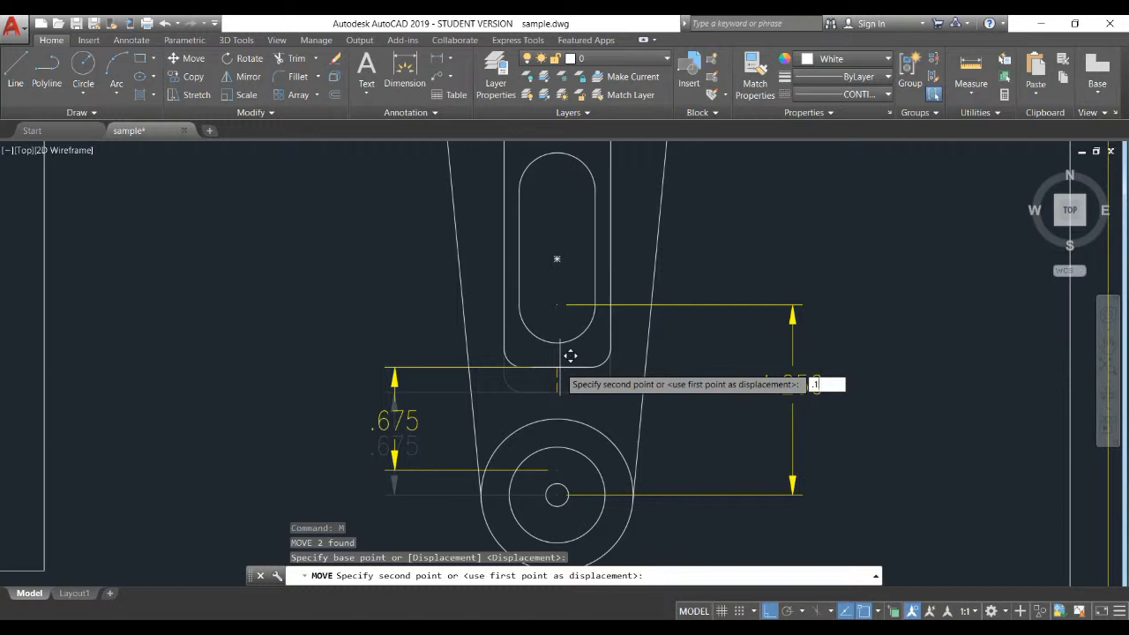
{"action": "key", "text": "Escape"}
{"action": "key", "text": "Escape"}
{"action": "key", "text": "Escape"}
{"action": "key", "text": "Escape"}
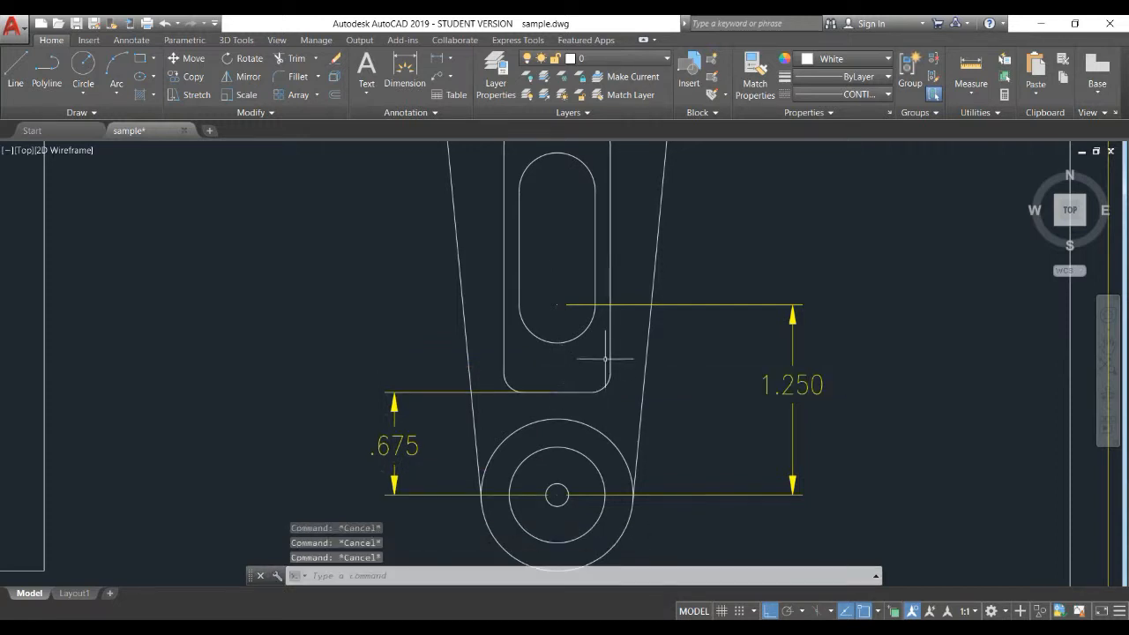
Step: Draw a vertical helper line .750 long upward from the lower circles' centre
{"action": "type", "text": "l"}
{"action": "key", "text": "Return"}
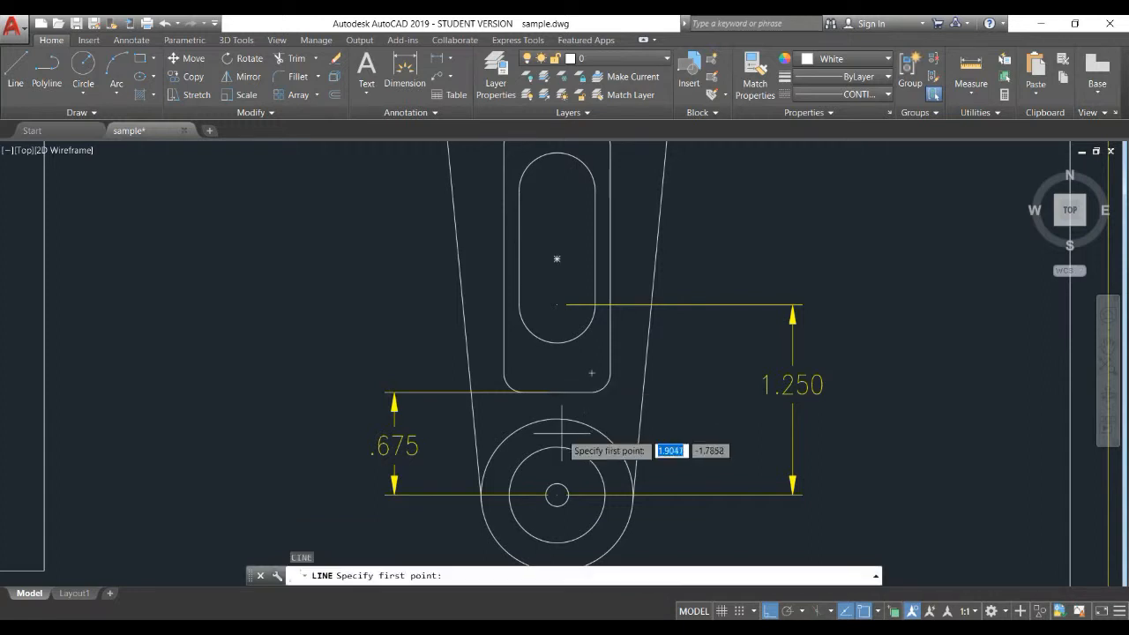
{"action": "left_click", "coordinate": [556, 494]}
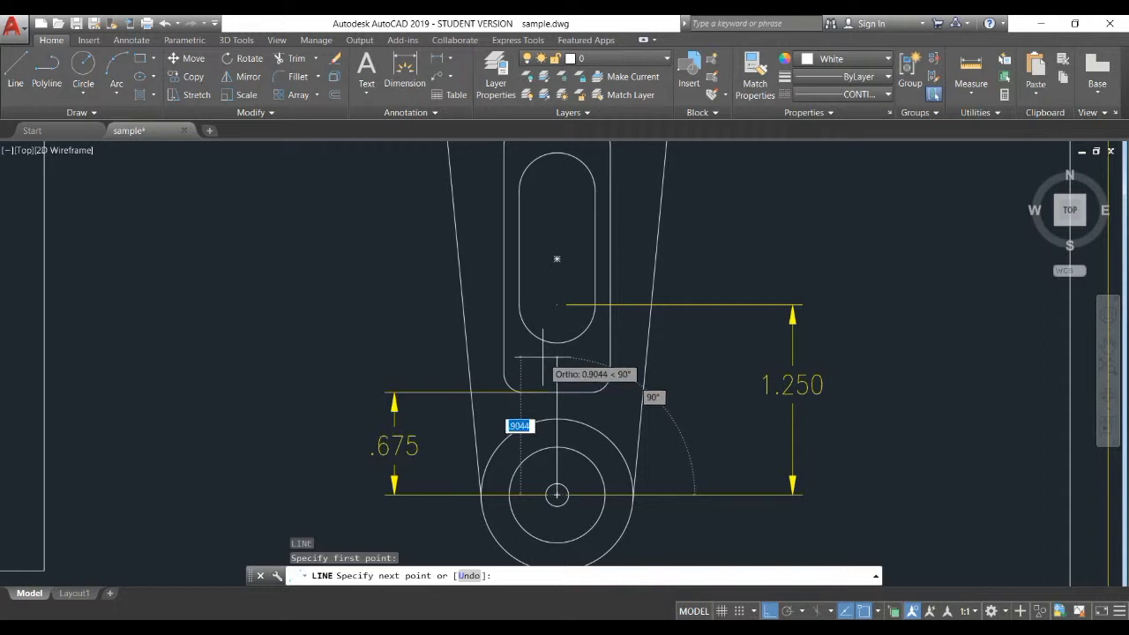
{"action": "type", "text": ".750"}
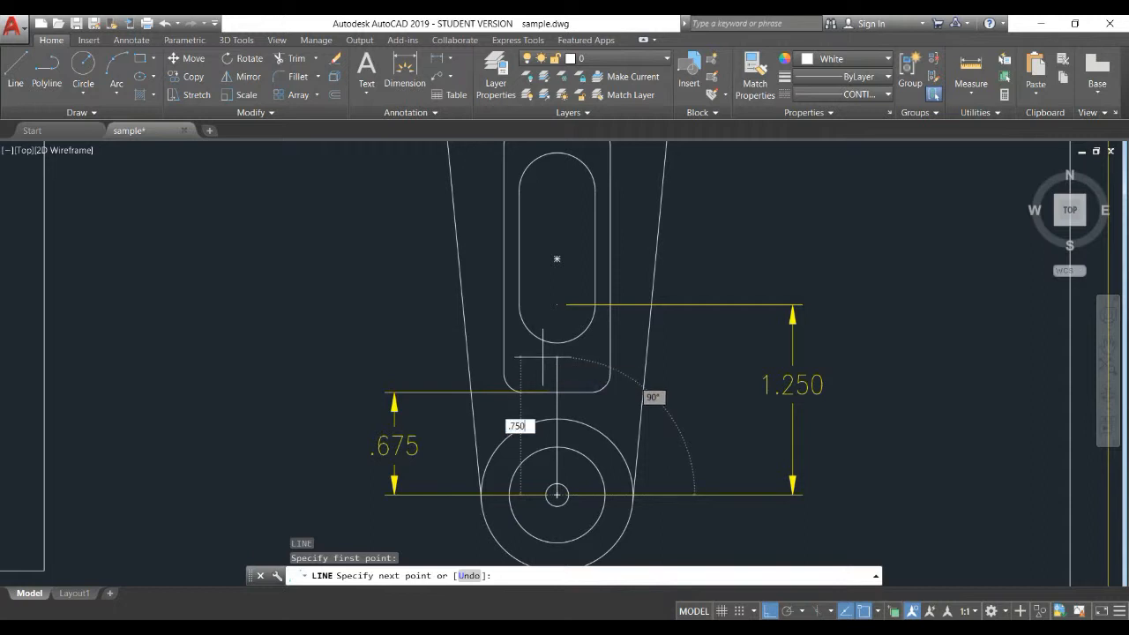
{"action": "key", "text": "Return"}
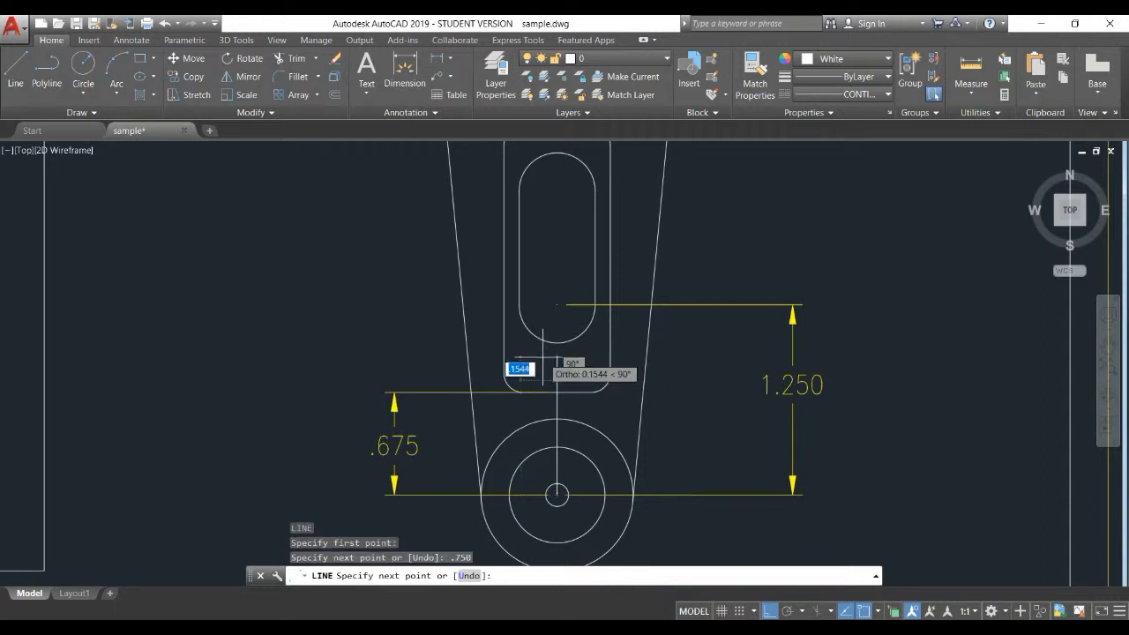
{"action": "key", "text": "Return"}
Step: Move the rounded rectangle and its dimension up from the bottom edge's midpoint to the helper line's upper end
{"action": "left_click", "coordinate": [628, 394]}
{"action": "left_click", "coordinate": [544, 385]}
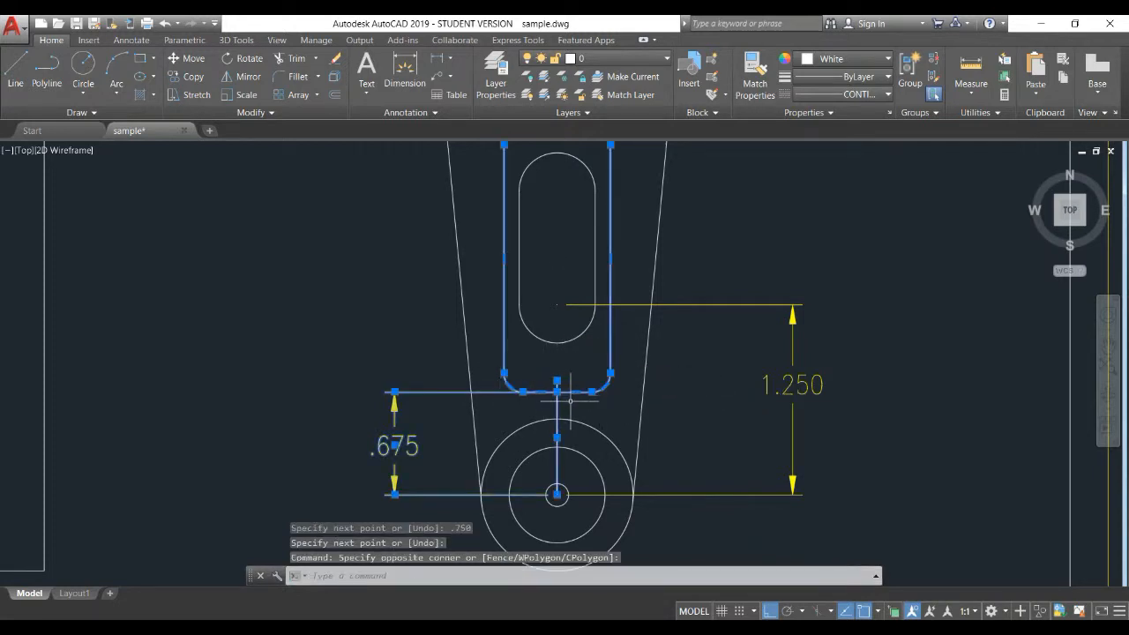
{"action": "left_click", "coordinate": [578, 430]}
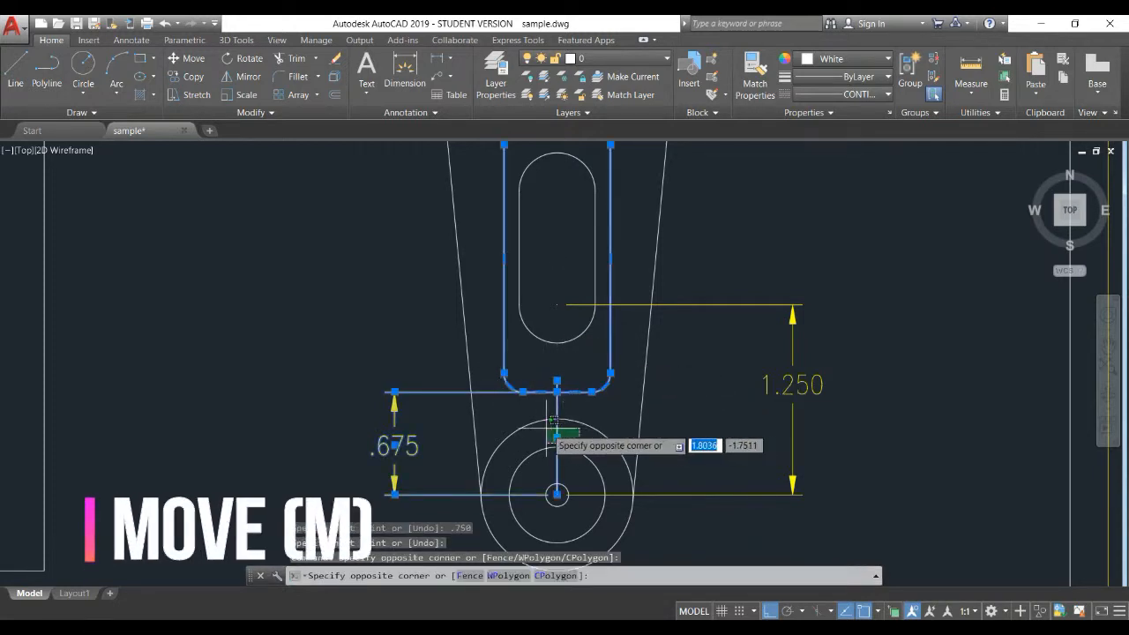
{"action": "left_click", "coordinate": [556, 435]}
{"action": "type", "text": "m"}
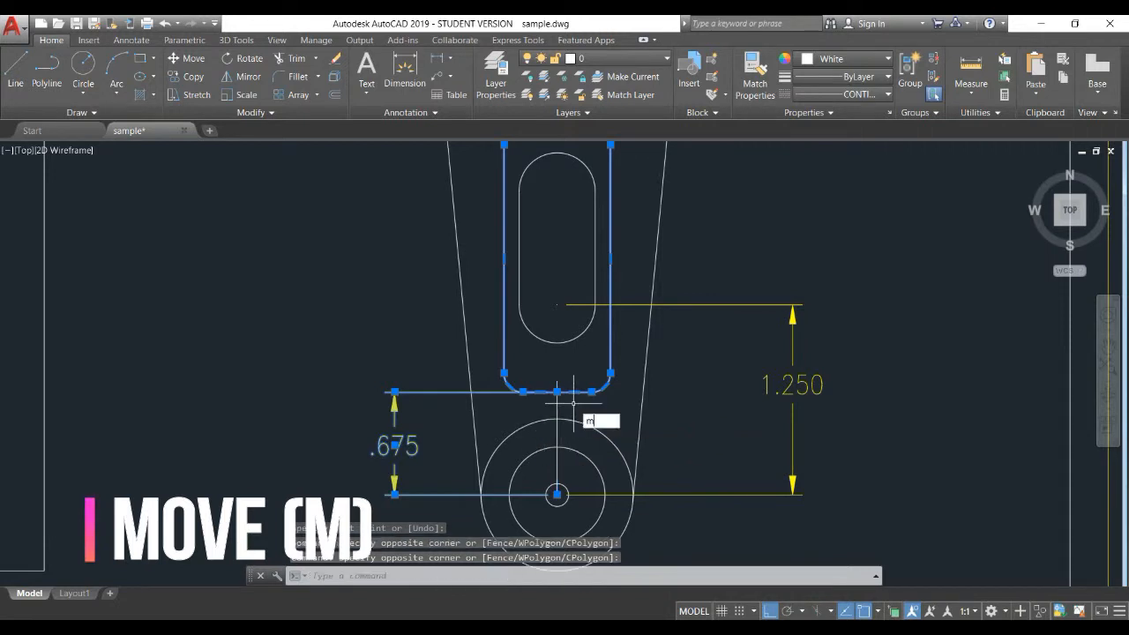
{"action": "key", "text": "Return"}
{"action": "left_click", "coordinate": [557, 391]}
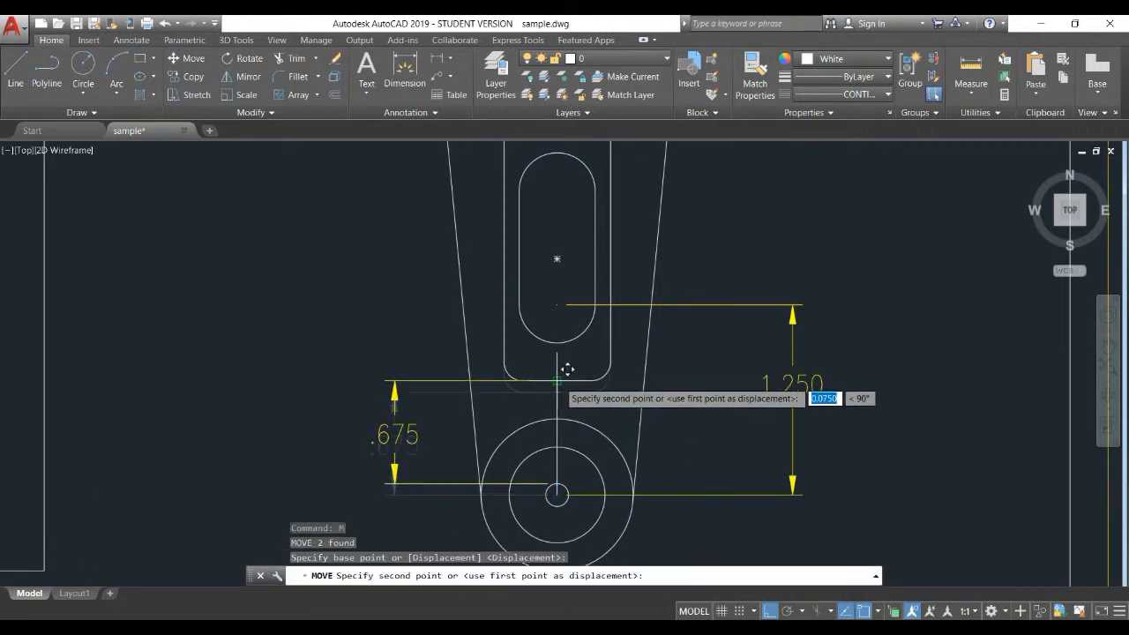
{"action": "left_click", "coordinate": [567, 370]}
{"action": "scroll", "coordinate": [597, 377], "scroll_direction": "down", "scroll_amount": 2}
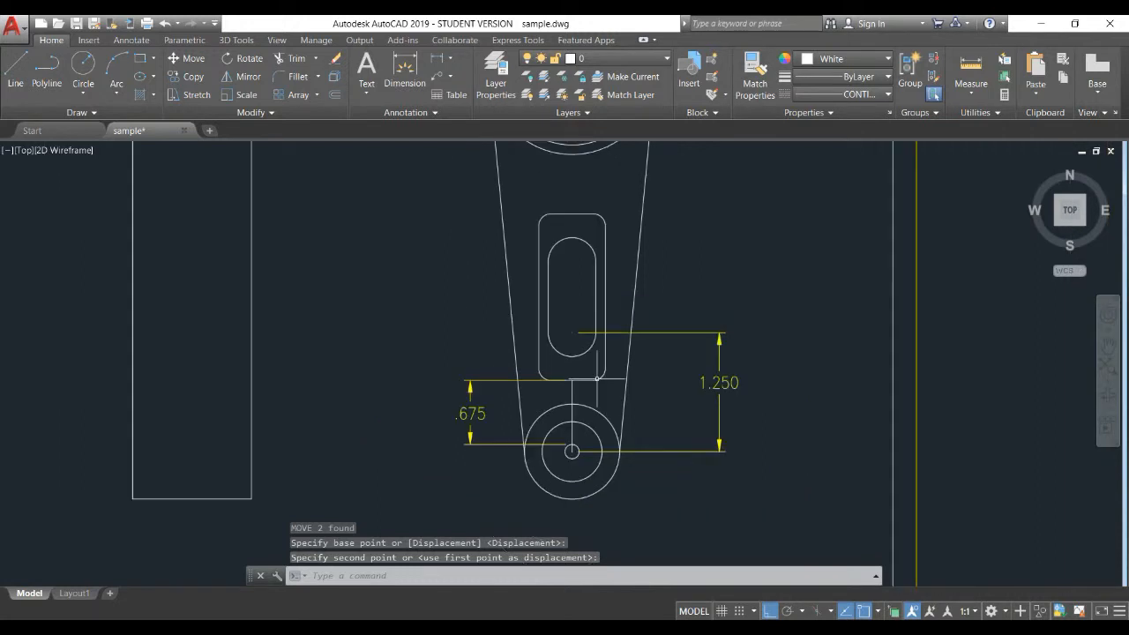
{"action": "key", "text": "Escape"}
Step: Delete the .675 dimension and the vertical helper line above the lower circles
{"action": "left_click", "coordinate": [498, 419]}
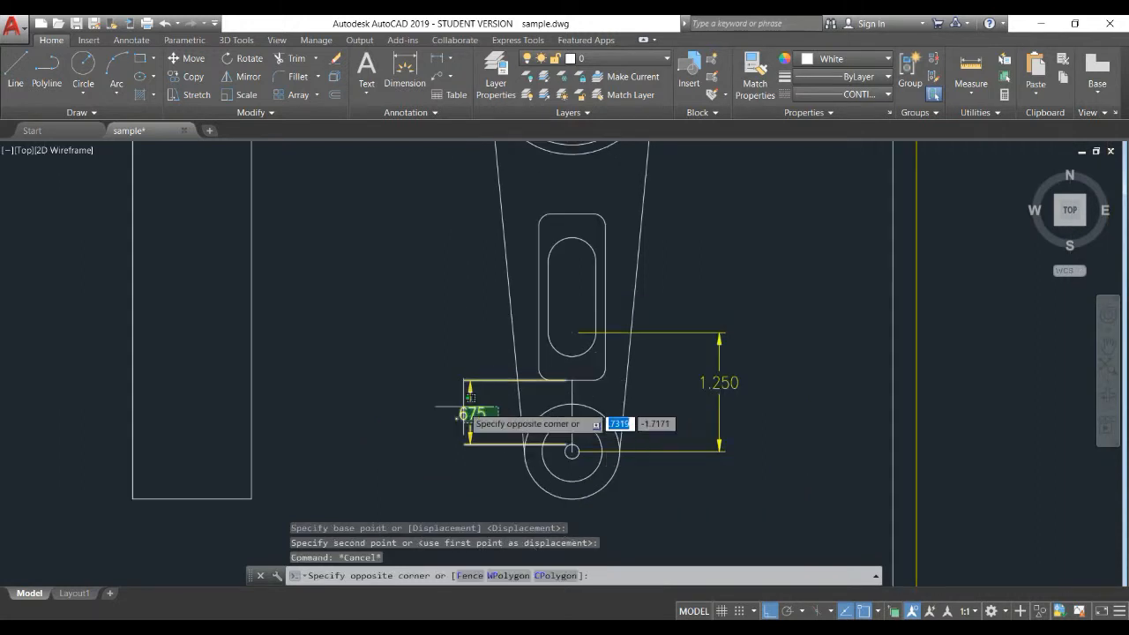
{"action": "left_click", "coordinate": [467, 415]}
{"action": "key", "text": "Delete"}
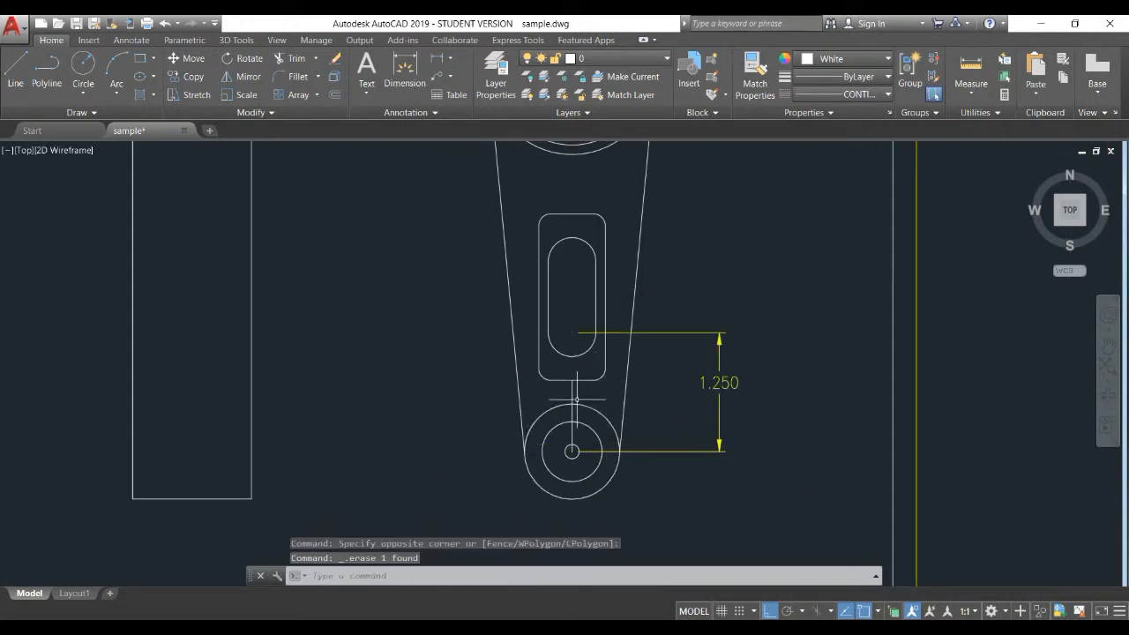
{"action": "left_click", "coordinate": [571, 398]}
{"action": "key", "text": "Delete"}
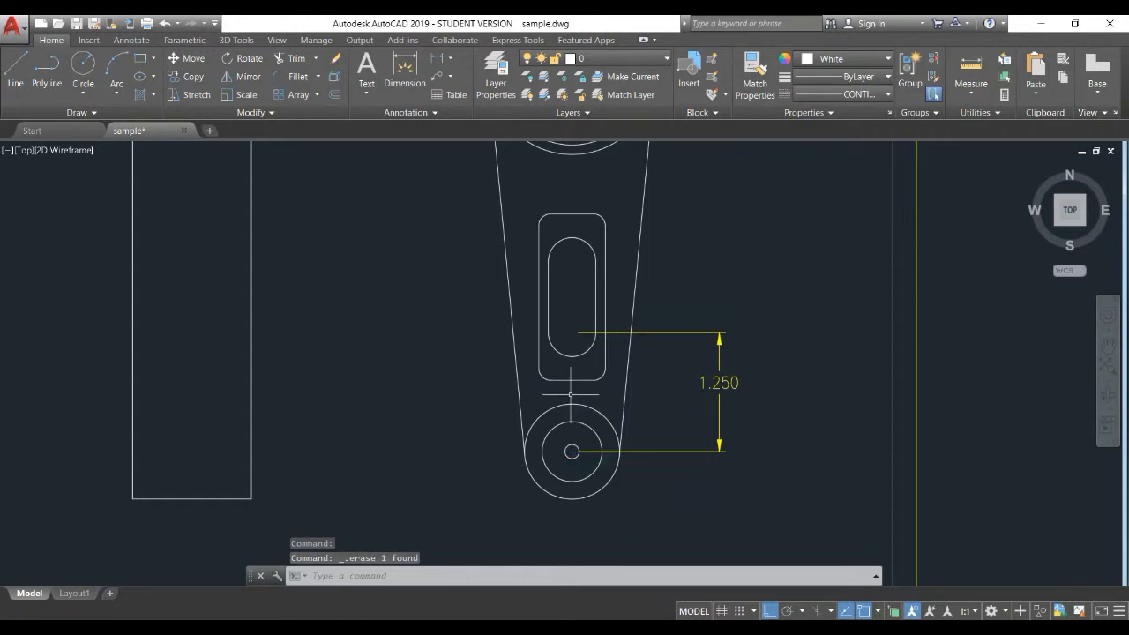
Step: Dimension the vertical distance from the moved rectangle's bottom edge to the lower circles' centre, placing it left of the plate
{"action": "type", "text": "dim"}
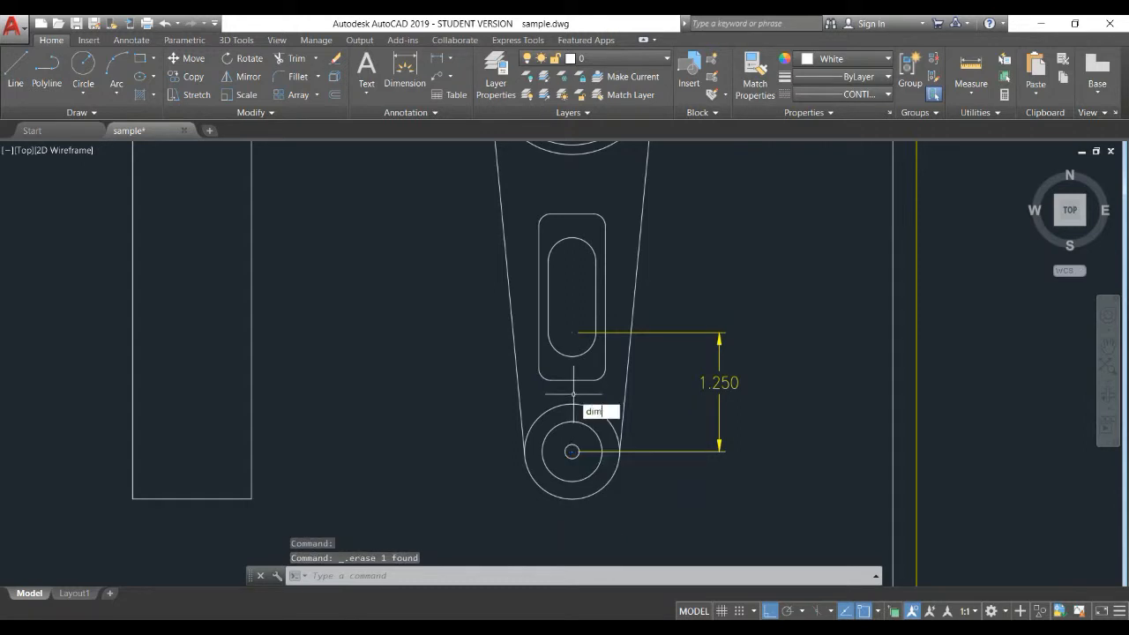
{"action": "key", "text": "Return"}
{"action": "key", "text": "Return"}
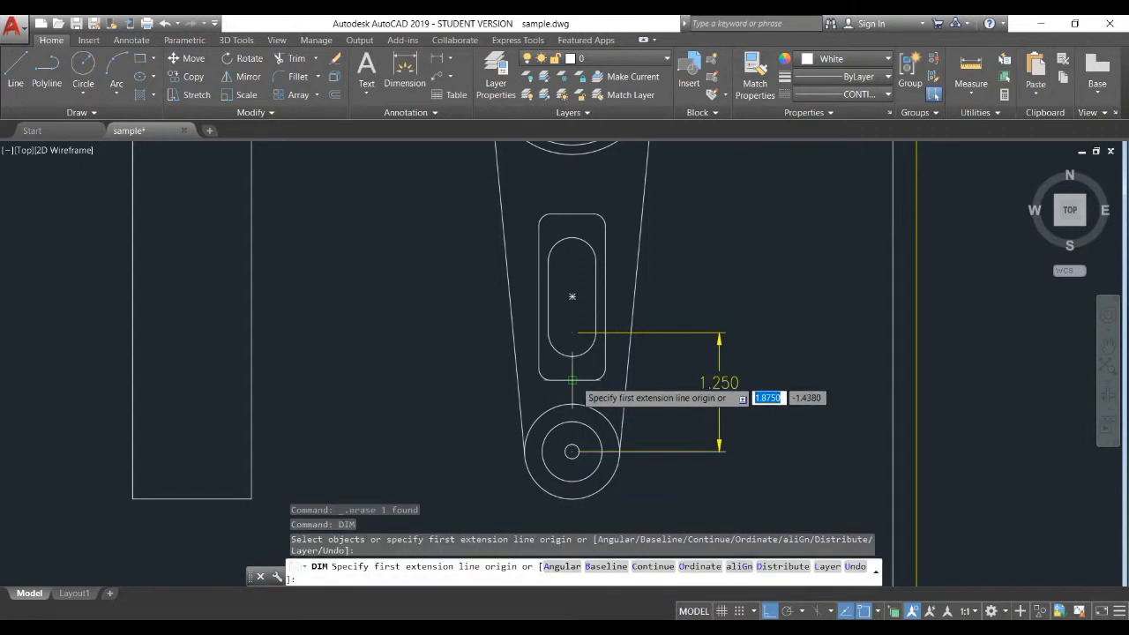
{"action": "left_click", "coordinate": [573, 380]}
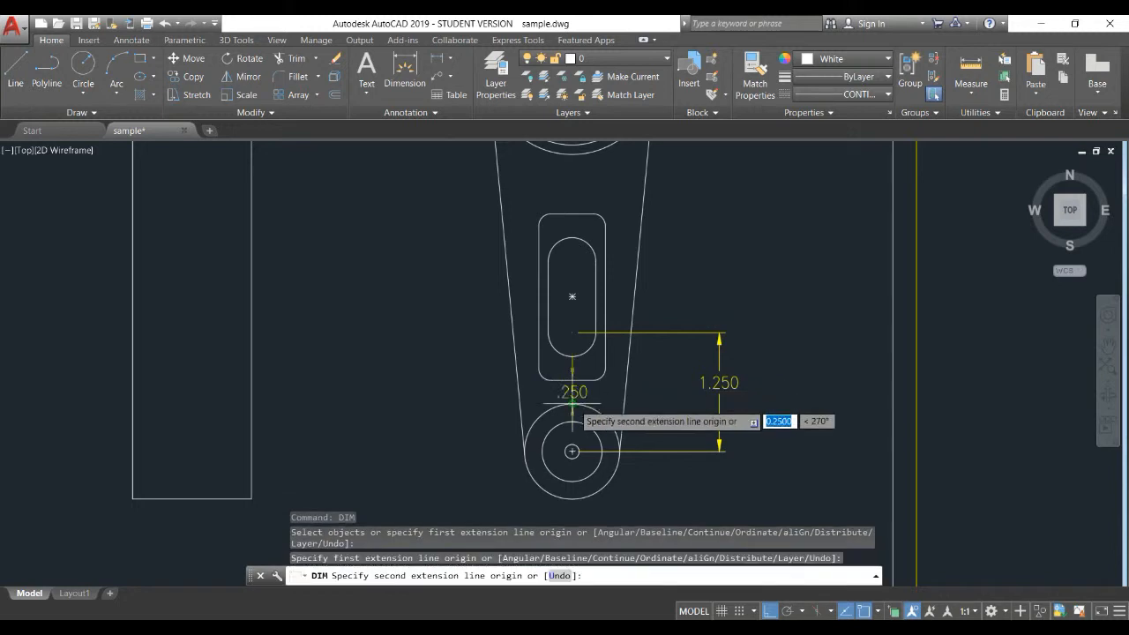
{"action": "left_click", "coordinate": [572, 451]}
{"action": "left_click", "coordinate": [480, 424]}
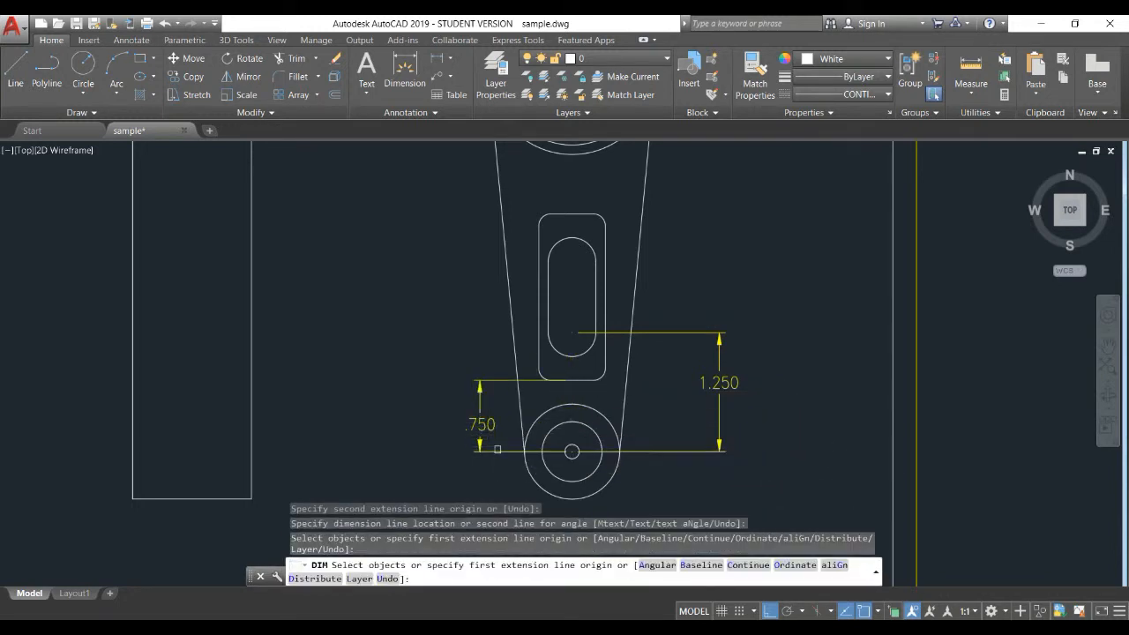
{"action": "left_click", "coordinate": [509, 484]}
{"action": "left_click", "coordinate": [460, 360]}
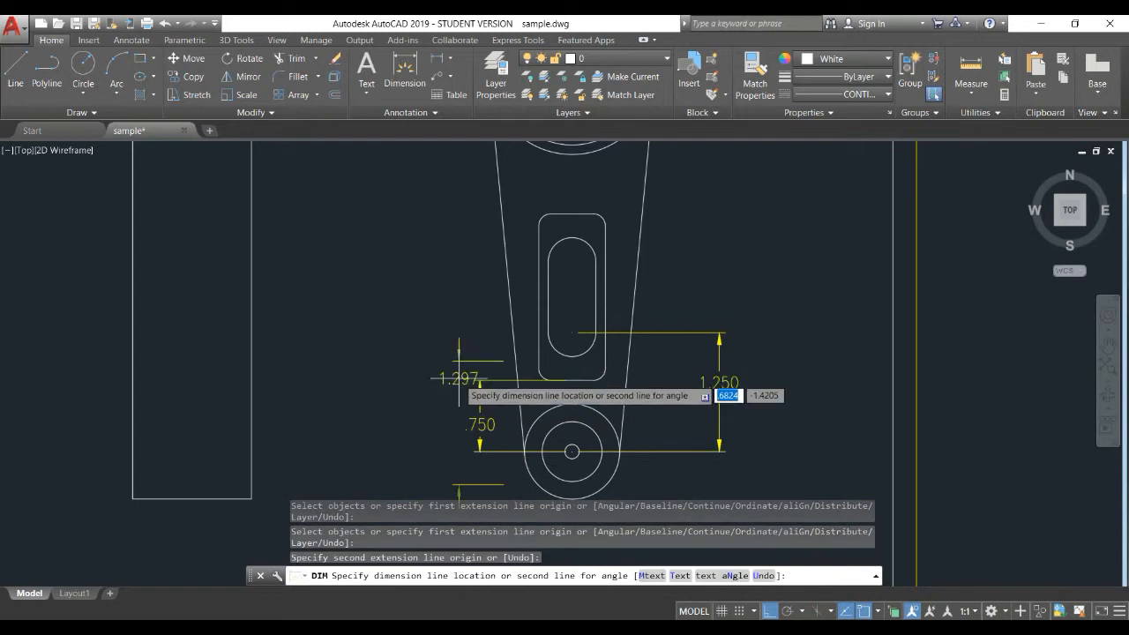
{"action": "key", "text": "Escape"}
{"action": "key", "text": "Escape"}
Step: Delete both vertical check dimensions on either side of the plate's lower end
{"action": "left_click", "coordinate": [502, 457]}
{"action": "left_click", "coordinate": [452, 377]}
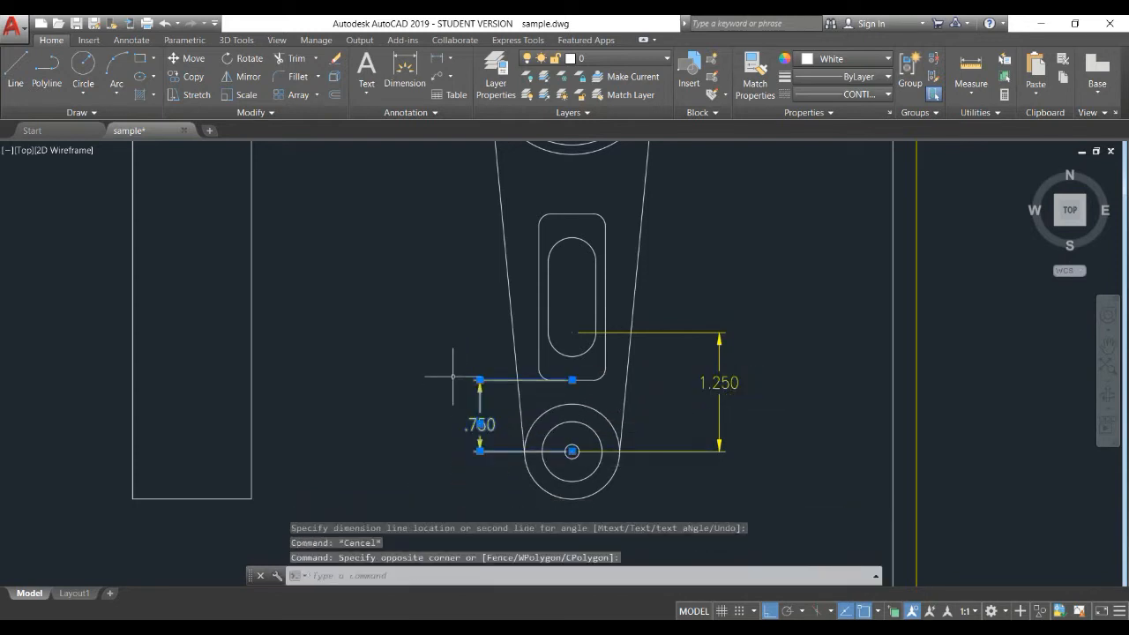
{"action": "key", "text": "Delete"}
{"action": "left_click", "coordinate": [745, 468]}
{"action": "left_click", "coordinate": [685, 298]}
{"action": "key", "text": "Delete"}
{"action": "scroll", "coordinate": [646, 300], "scroll_direction": "down", "scroll_amount": 2}
{"action": "middle_click_drag", "start_coordinate": [579, 274], "coordinate": [585, 326]}
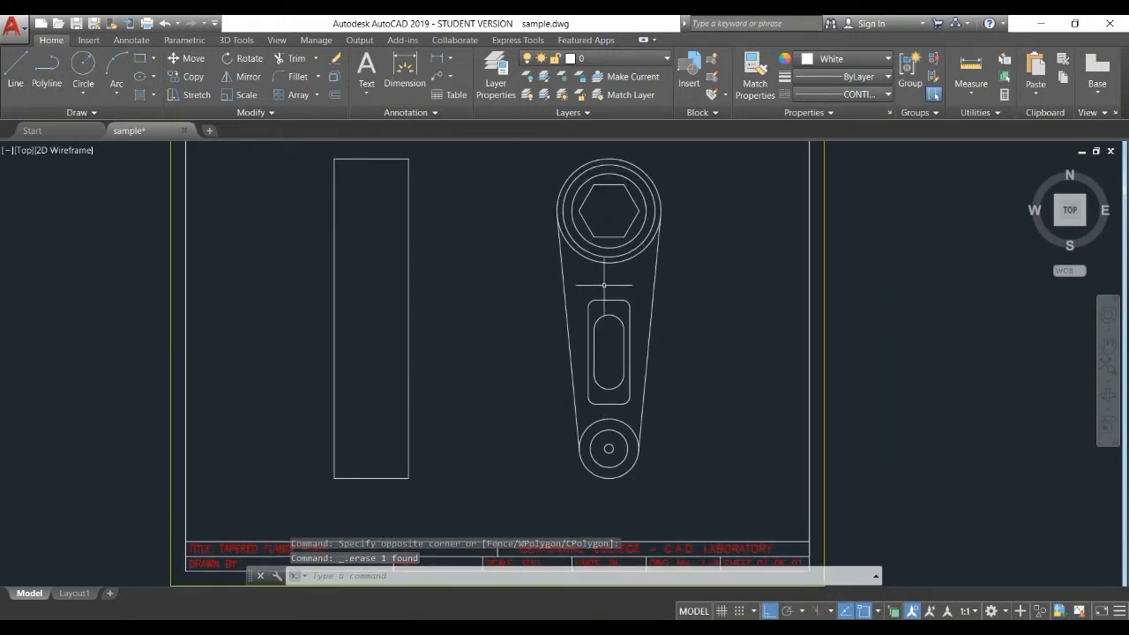